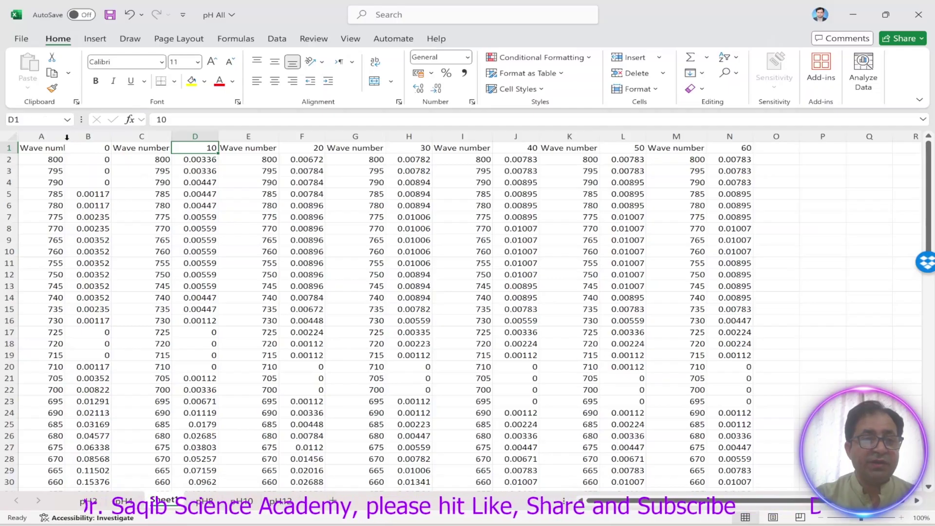
# - Autofit Excel column A to its Wave number header and check the 0–60 headers in B1–N1
pyautogui.doubleClick(64, 137)
pyautogui.click(49, 150)
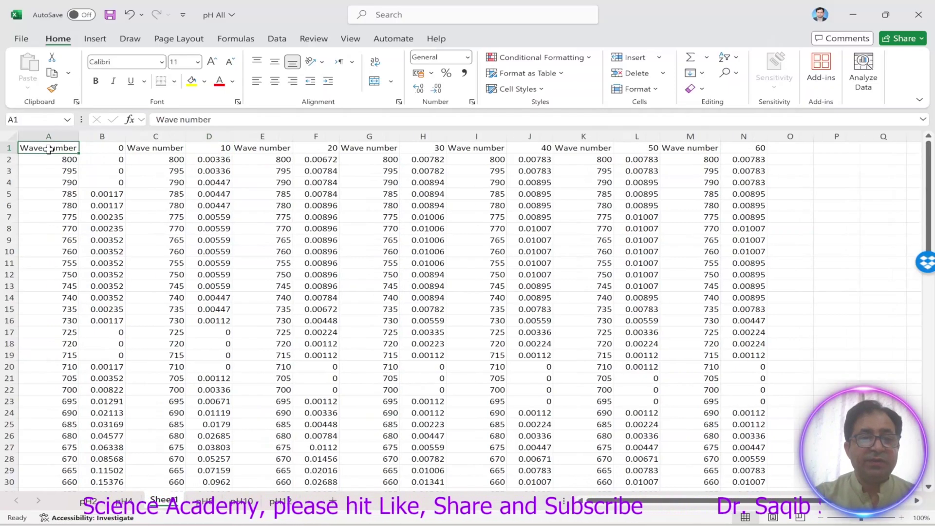
pyautogui.click(108, 148)
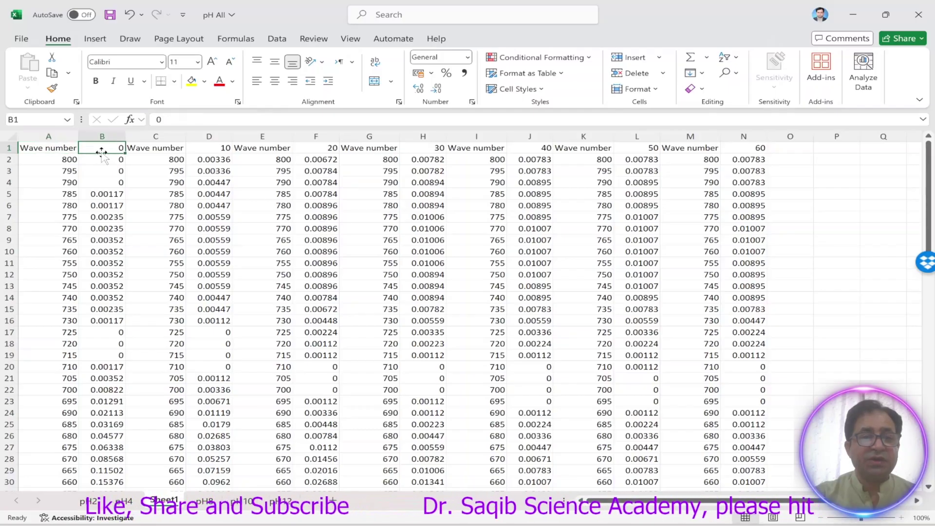
pyautogui.click(226, 151)
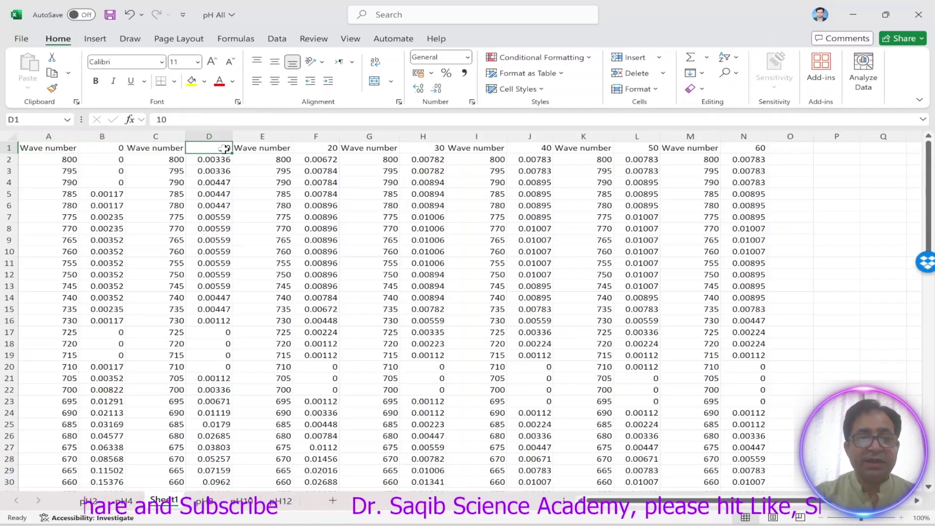
pyautogui.click(324, 152)
pyautogui.click(422, 151)
pyautogui.click(536, 151)
pyautogui.click(646, 149)
pyautogui.click(750, 150)
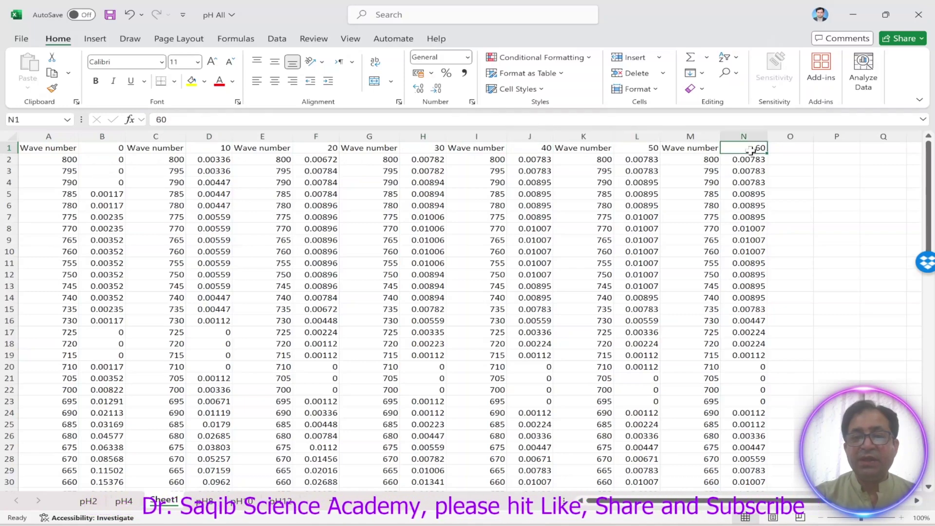
# - Copy the numeric block A2:N82 and bring it over to OriginPro
pyautogui.click(62, 161)
pyautogui.hotkey('ctrl', 'a')
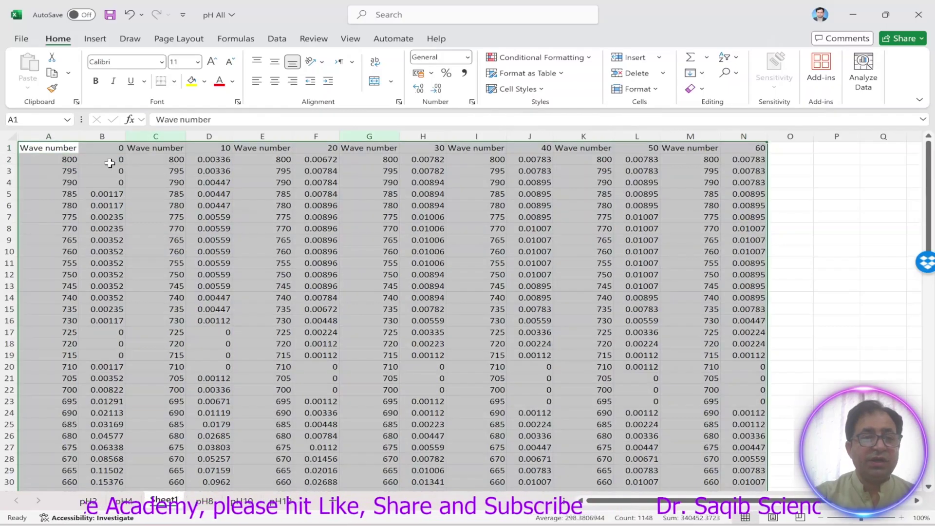
pyautogui.click(58, 159)
pyautogui.hotkey('ctrl', 'shift', 'Right')
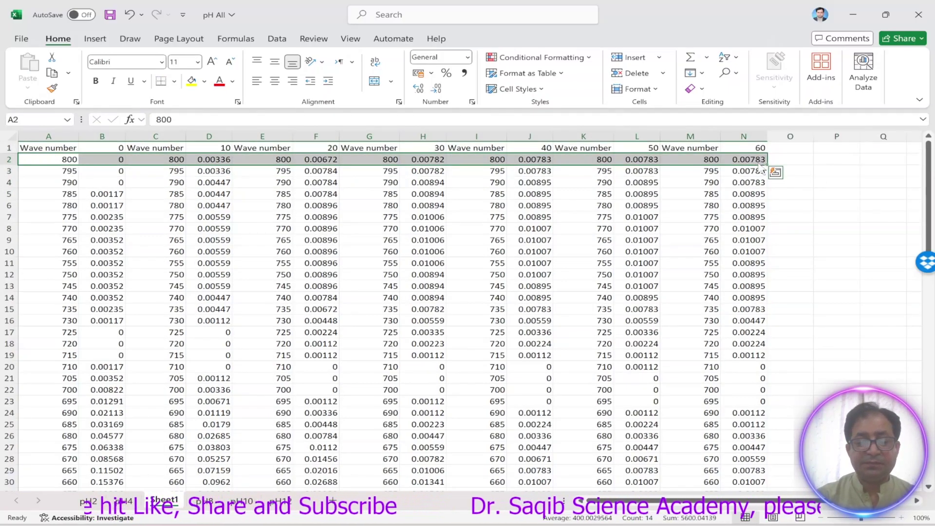
pyautogui.hotkey('ctrl', 'shift', 'Down')
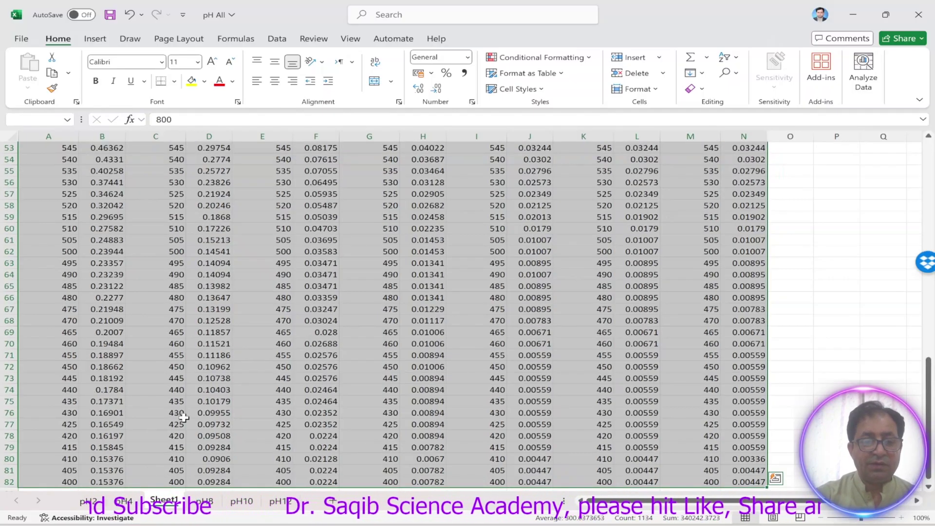
pyautogui.hotkey('ctrl', 'c')
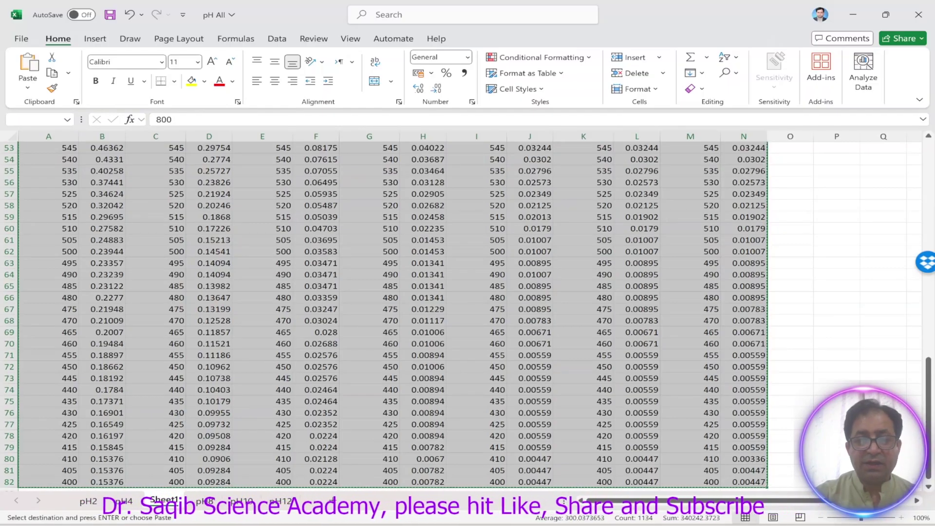
pyautogui.click(552, 511)
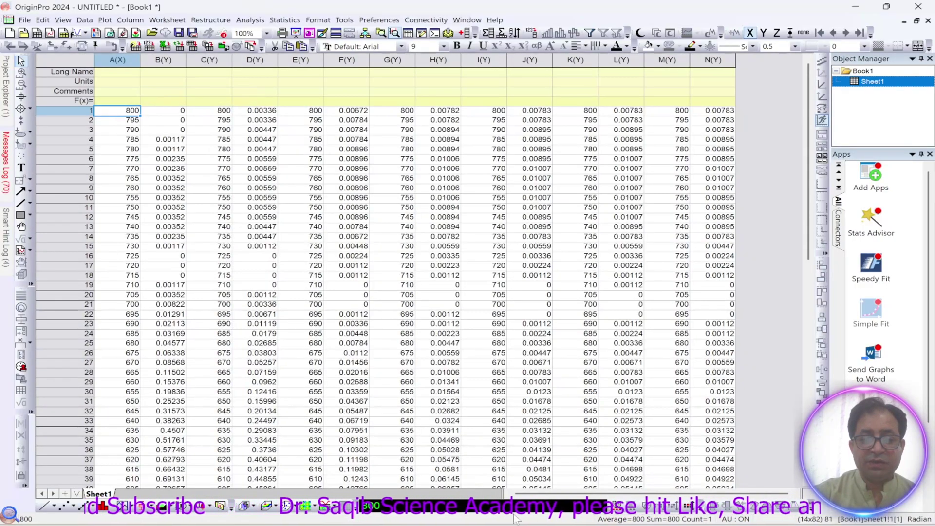
# - Copy the Excel header row A1:N1 into column A's Long Name cell in Origin
pyautogui.hotkey('alt', 'Tab')
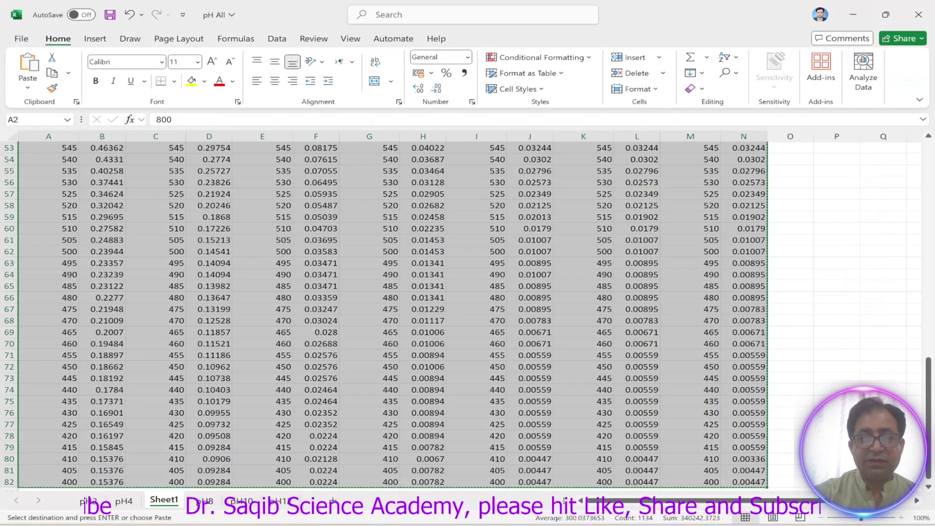
pyautogui.scroll(10, 903, 295)
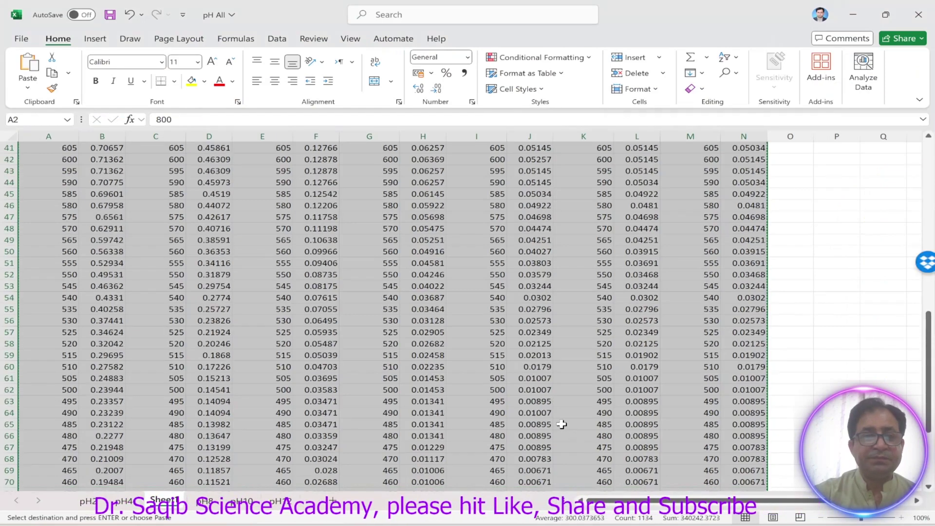
pyautogui.scroll(7, 903, 296)
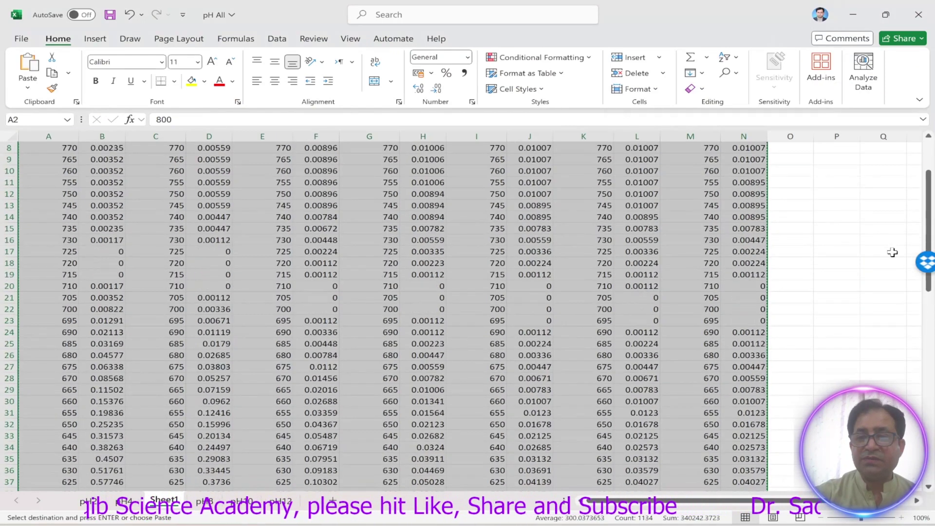
pyautogui.click(52, 149)
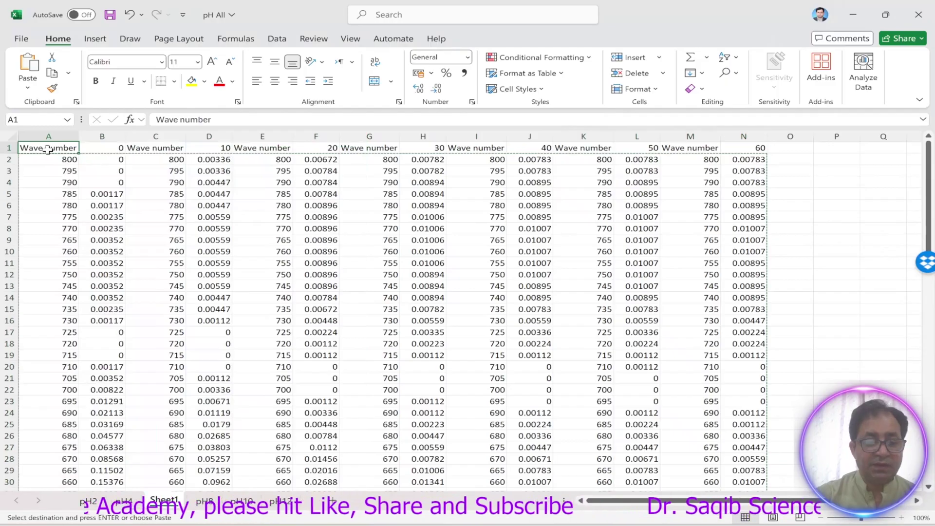
pyautogui.hotkey('ctrl', 'shift', 'Right')
pyautogui.hotkey('ctrl', 'v')
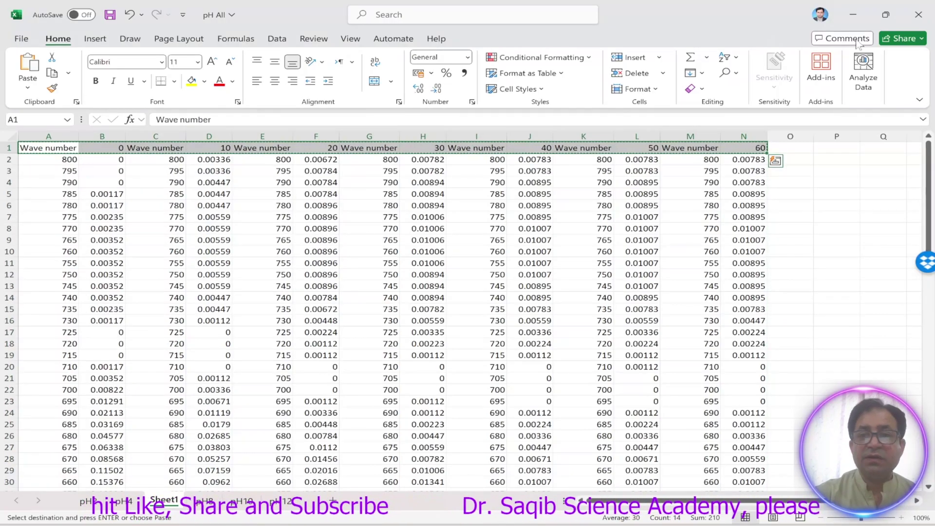
pyautogui.click(853, 14)
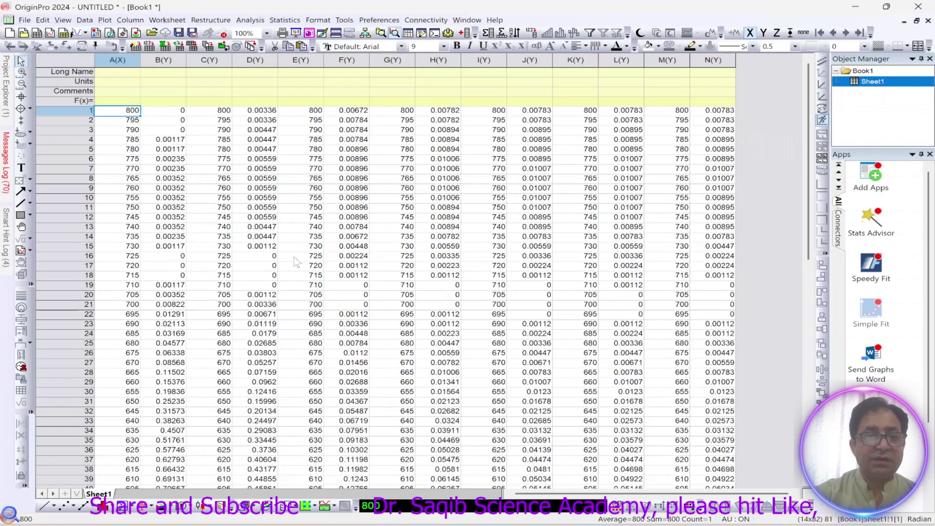
pyautogui.click(121, 72)
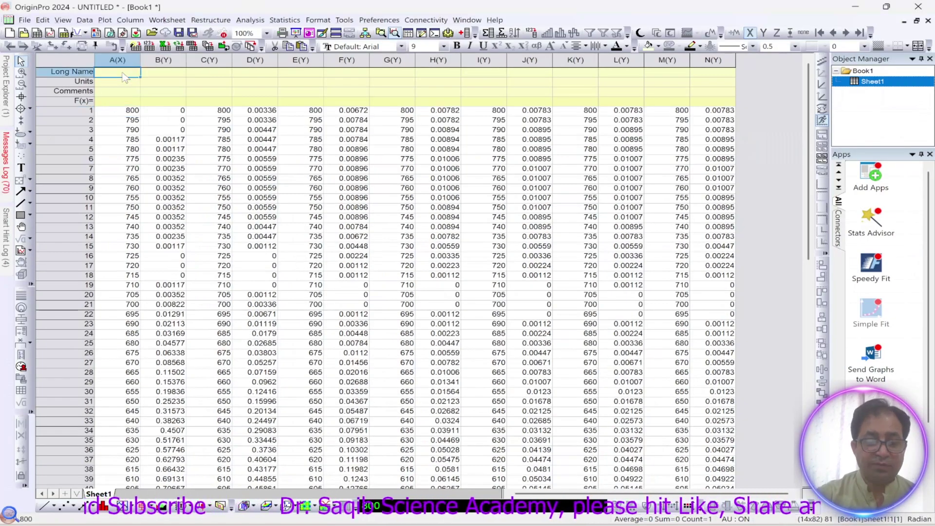
pyautogui.hotkey('ctrl', 'v')
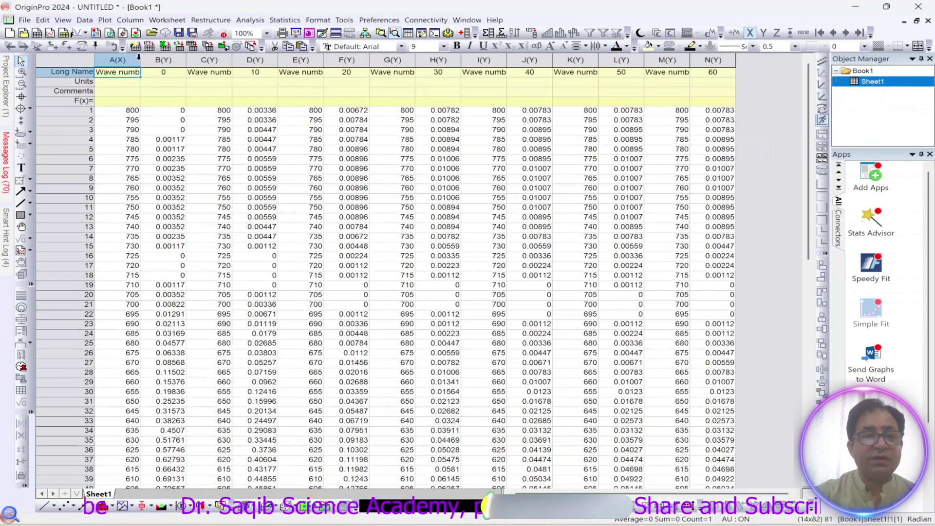
# - Select columns A through N and fit their widths to the contents
pyautogui.moveTo(126, 59); pyautogui.dragTo(682, 60)
pyautogui.moveTo(715, 92); pyautogui.dragTo(715, 88)
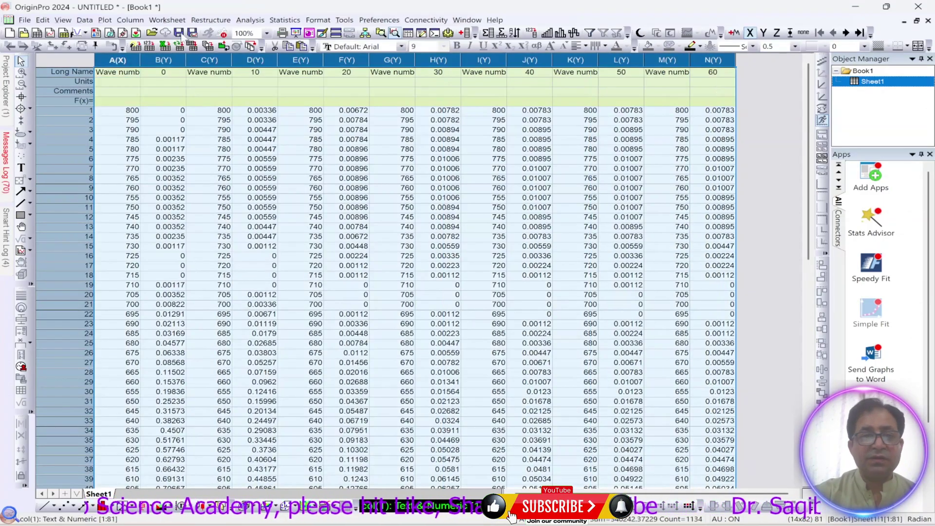
pyautogui.doubleClick(140, 60)
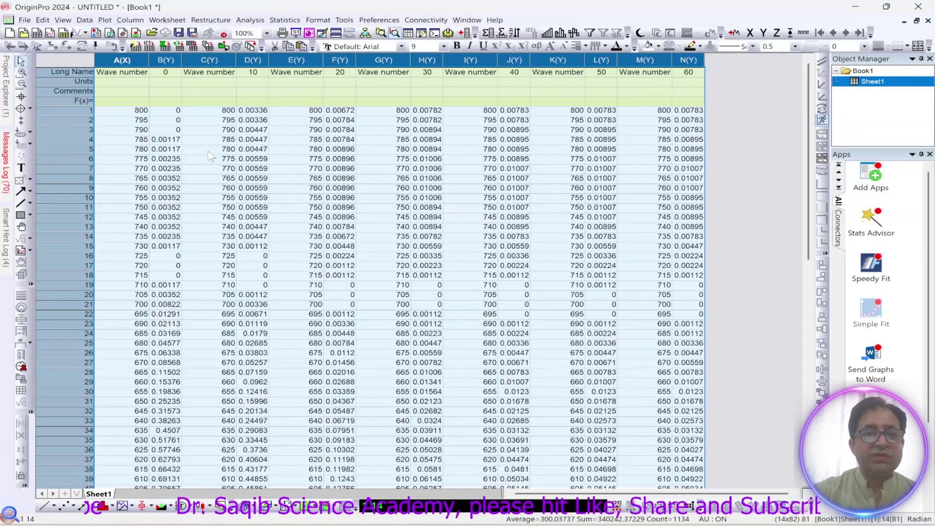
# - Enter min as the unit for the time columns B, D, F, H, J, L and N
pyautogui.click(131, 79)
pyautogui.click(165, 81)
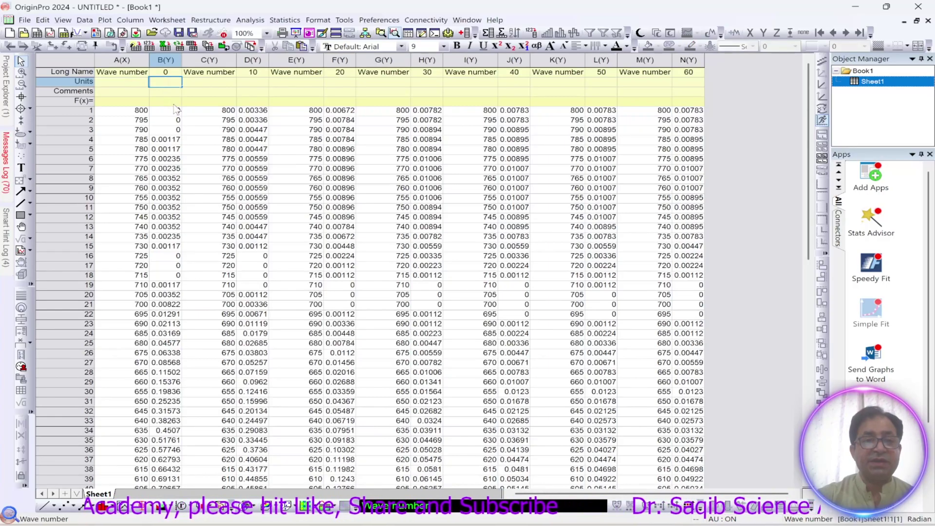
pyautogui.write('min')
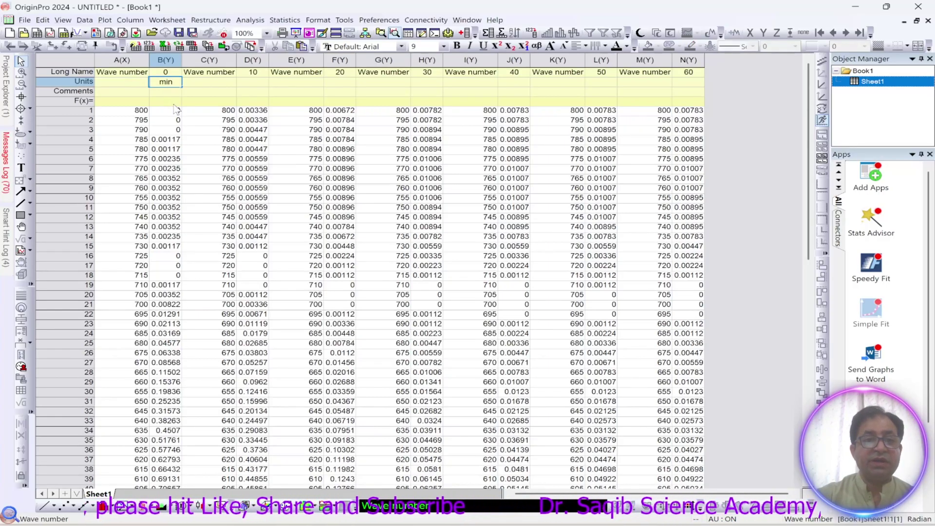
pyautogui.click(265, 83)
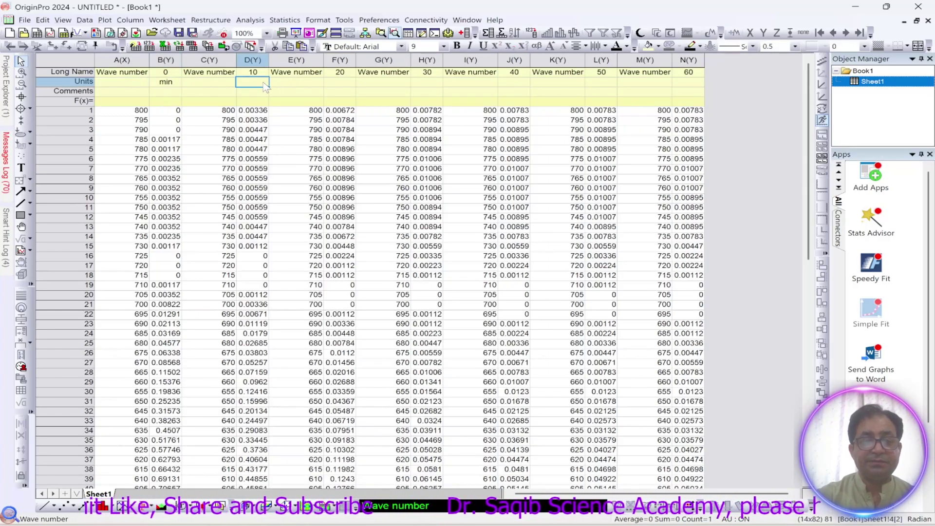
pyautogui.write('min')
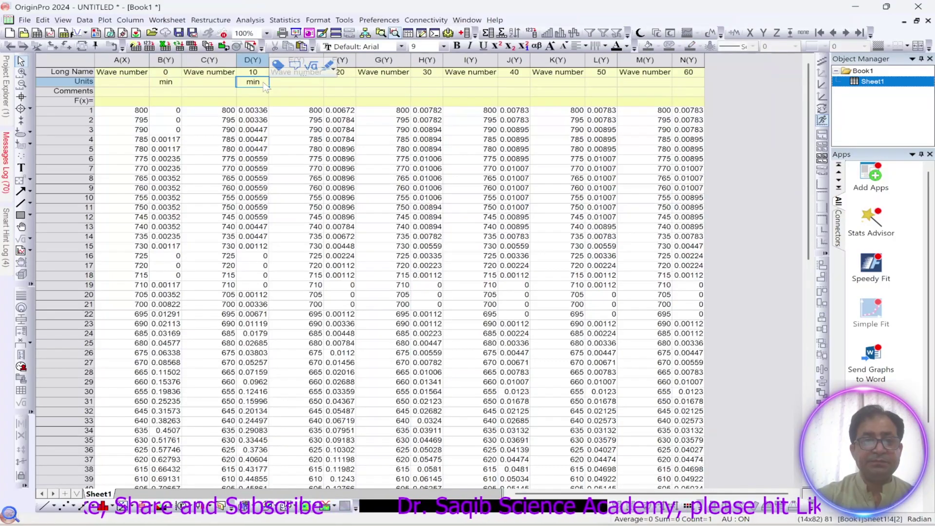
pyautogui.click(331, 84)
pyautogui.write('min')
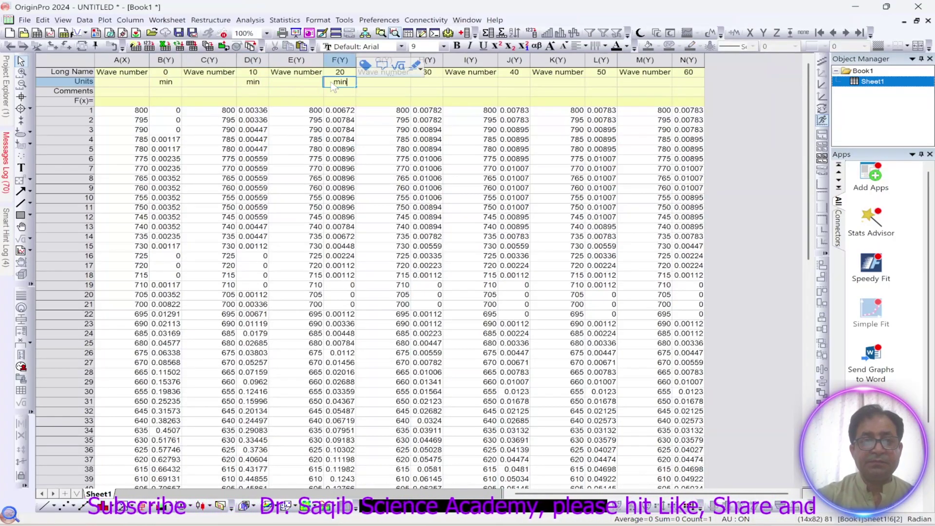
pyautogui.click(430, 83)
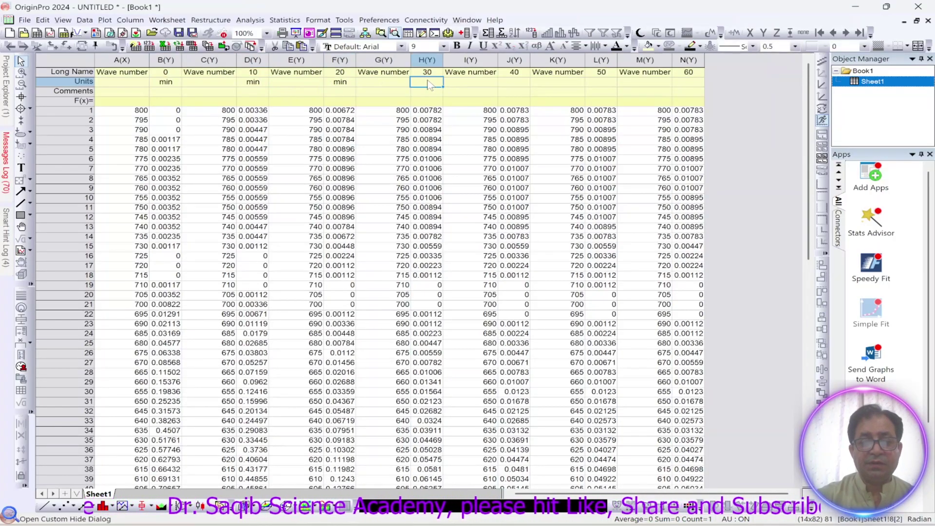
pyautogui.write('min')
pyautogui.click(520, 84)
pyautogui.write('min')
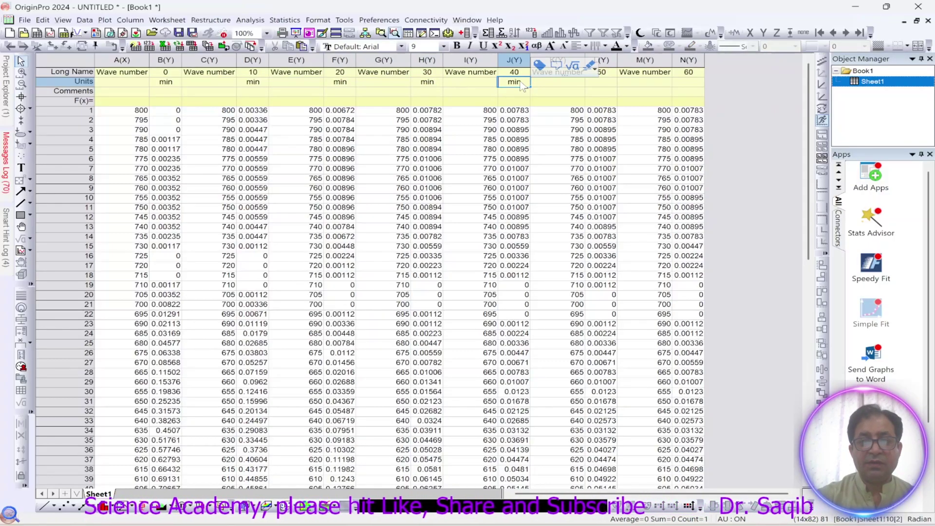
pyautogui.click(613, 84)
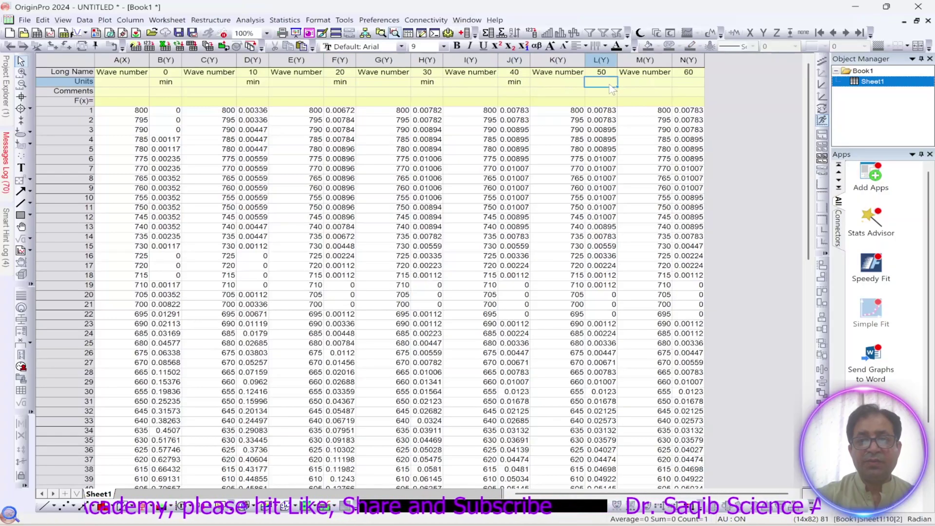
pyautogui.write('min')
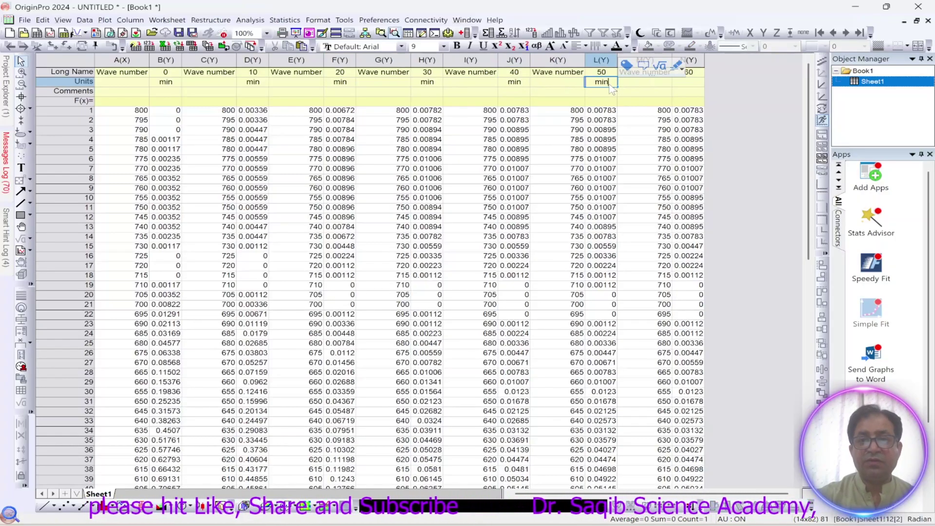
pyautogui.click(686, 83)
pyautogui.write('min')
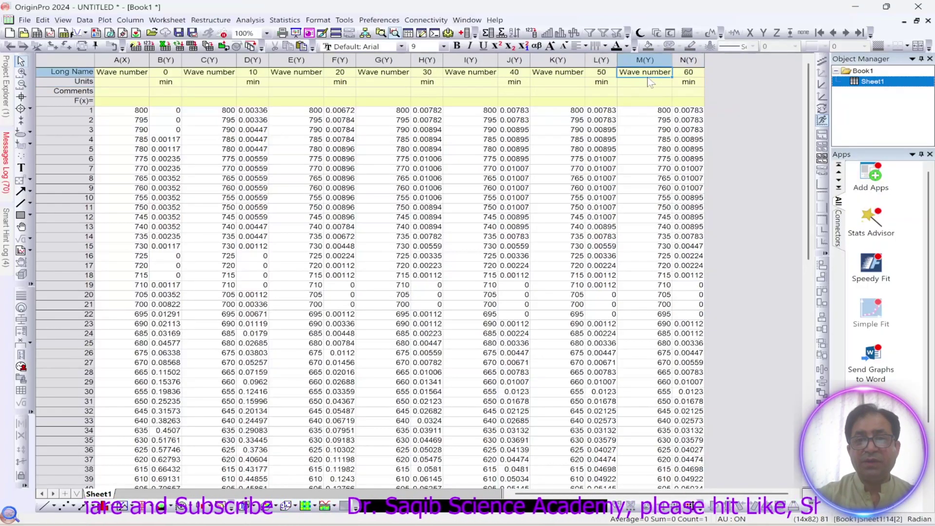
# - Give column M the unit nm and paste it into columns K, G, I, E, C and A
pyautogui.click(648, 76)
pyautogui.click(650, 82)
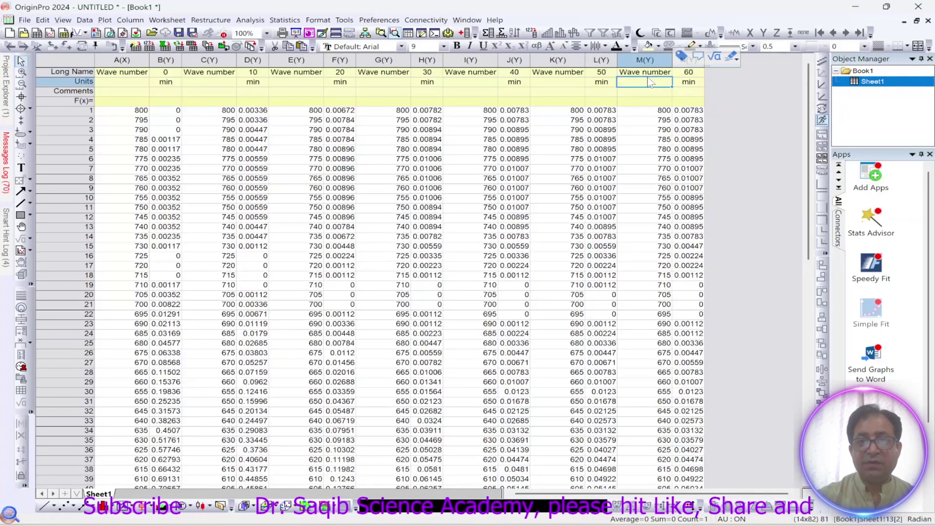
pyautogui.write('nm')
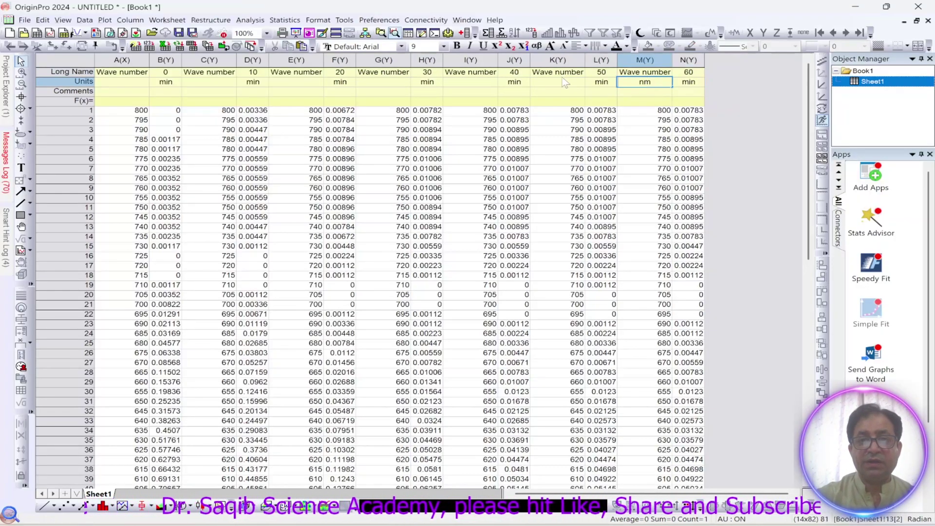
pyautogui.doubleClick(639, 86)
pyautogui.hotkey('ctrl', 'c')
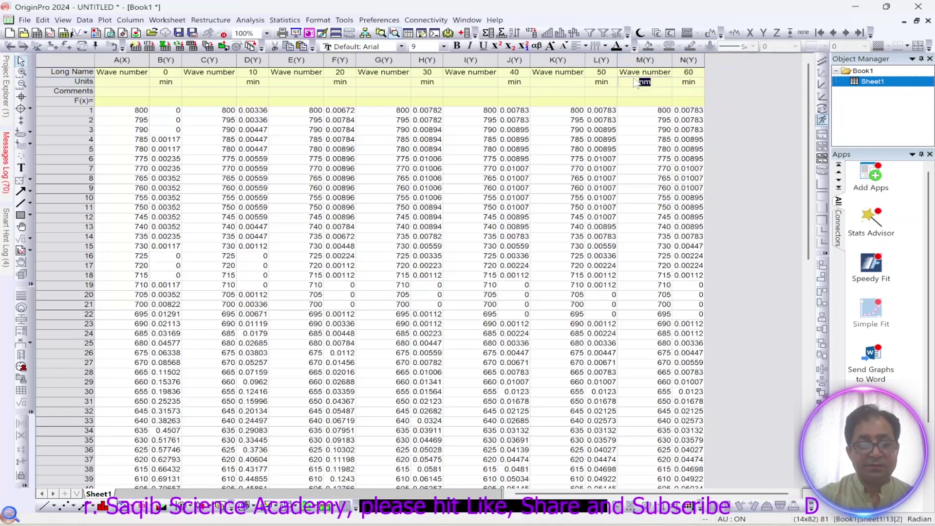
pyautogui.click(554, 83)
pyautogui.hotkey('ctrl', 'v')
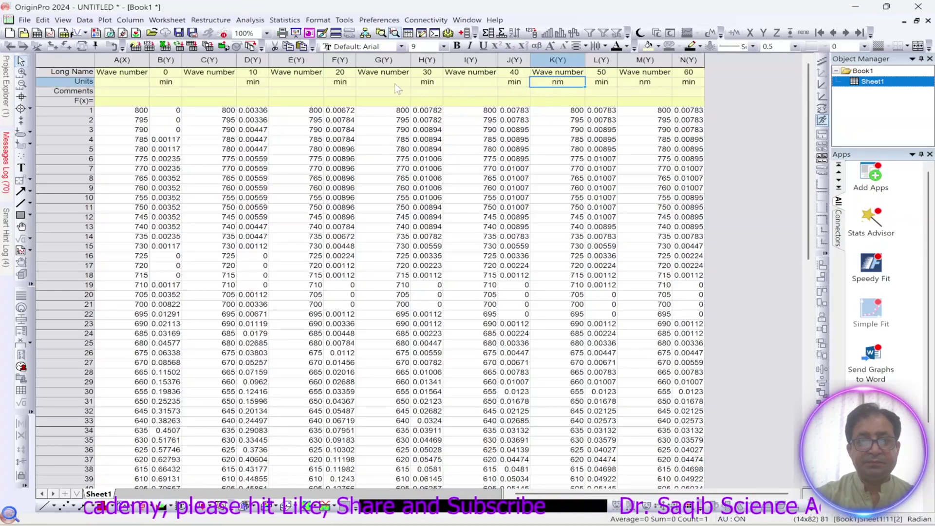
pyautogui.click(394, 83)
pyautogui.hotkey('ctrl', 'v')
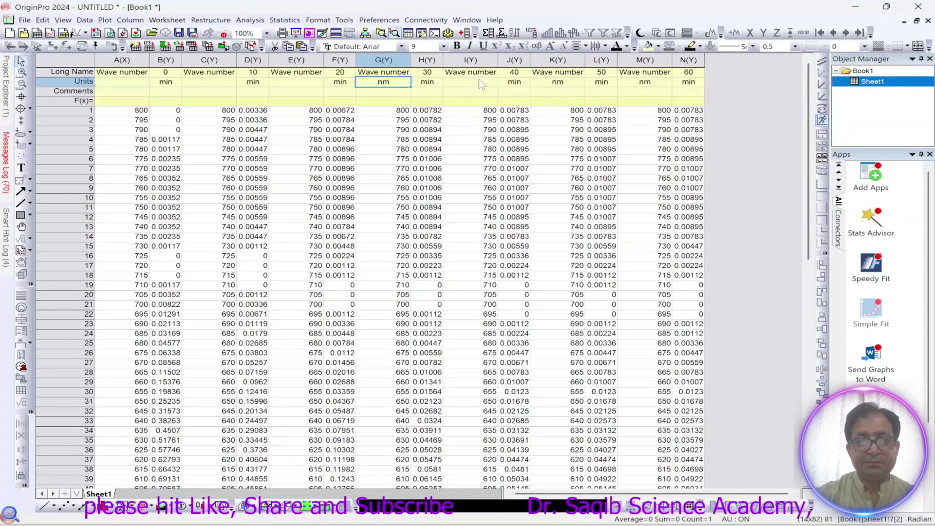
pyautogui.click(481, 83)
pyautogui.hotkey('ctrl', 'v')
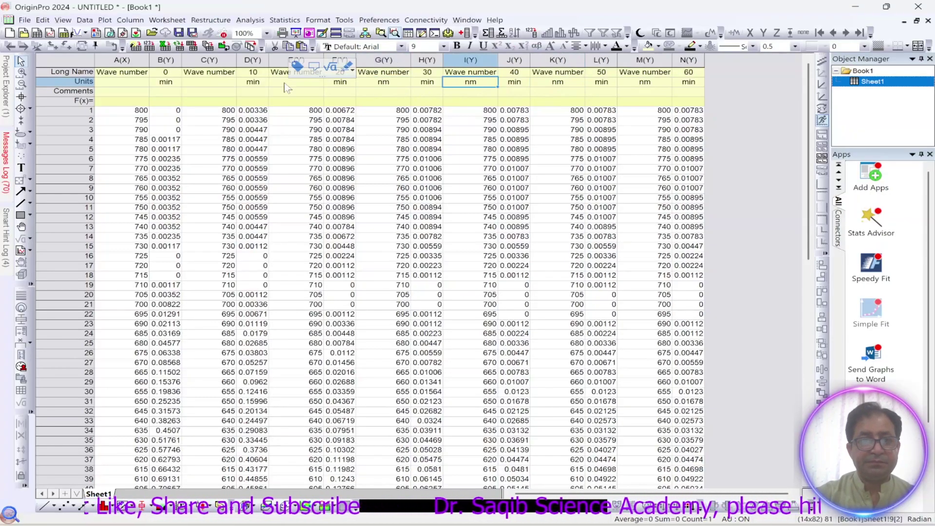
pyautogui.click(286, 83)
pyautogui.hotkey('ctrl', 'v')
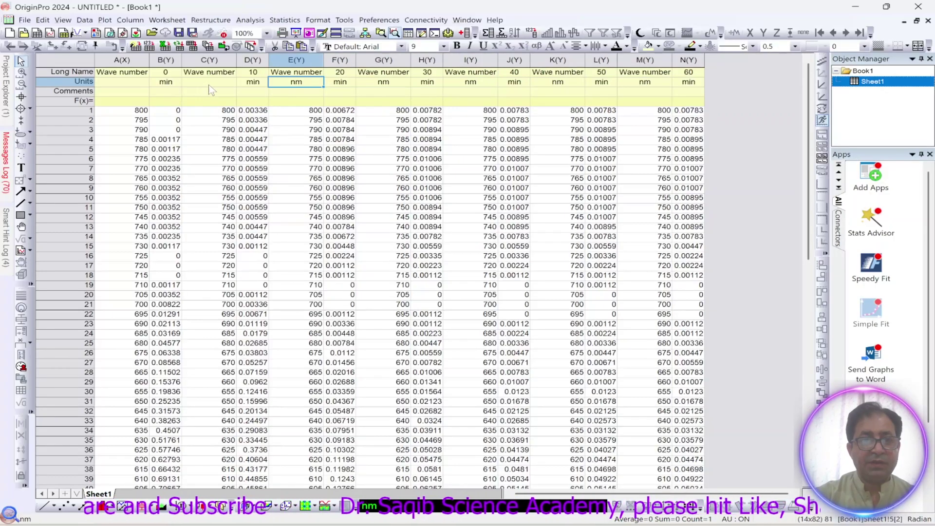
pyautogui.click(210, 84)
pyautogui.hotkey('ctrl', 'v')
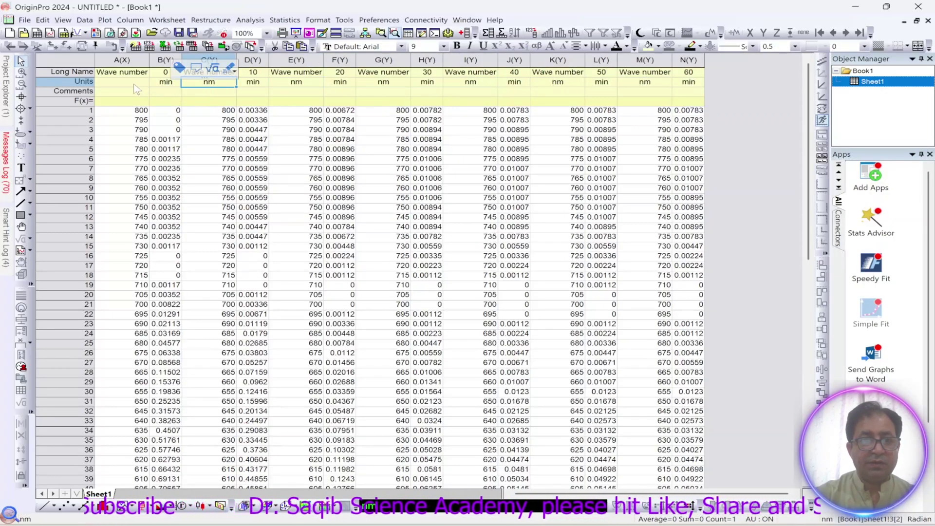
pyautogui.click(135, 83)
pyautogui.hotkey('ctrl', 'v')
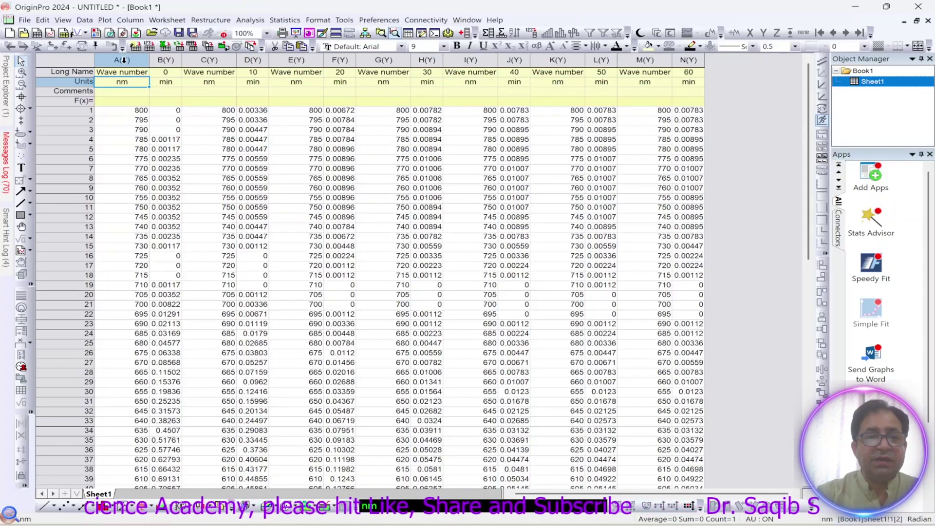
pyautogui.moveTo(121, 60); pyautogui.dragTo(690, 139)
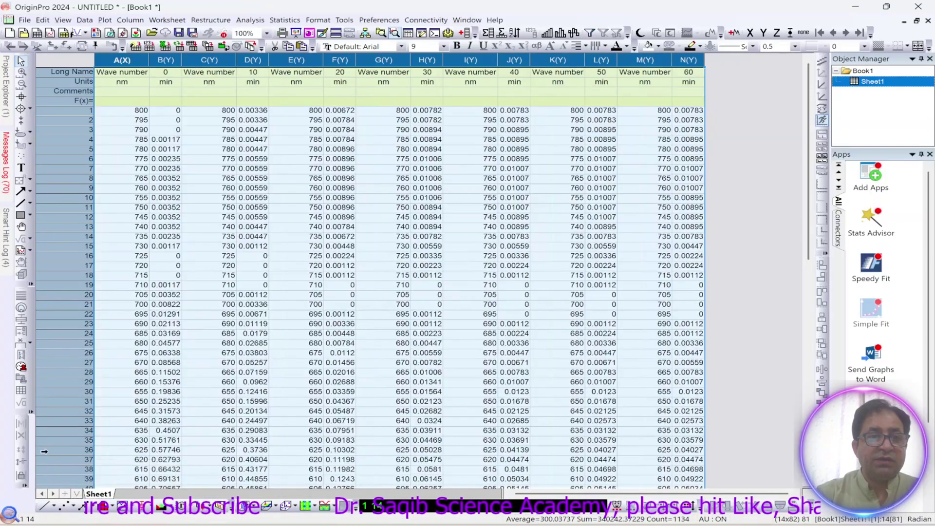
pyautogui.click(105, 20)
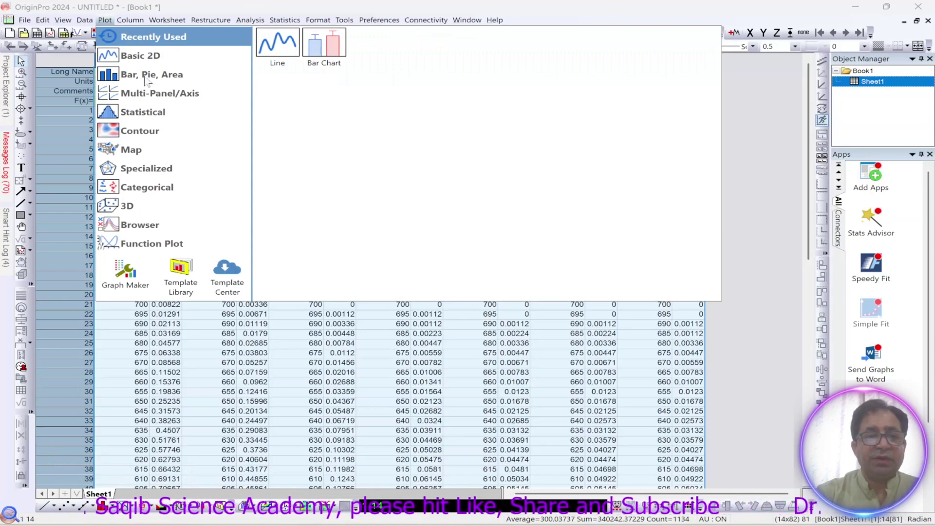
pyautogui.moveTo(140, 176)
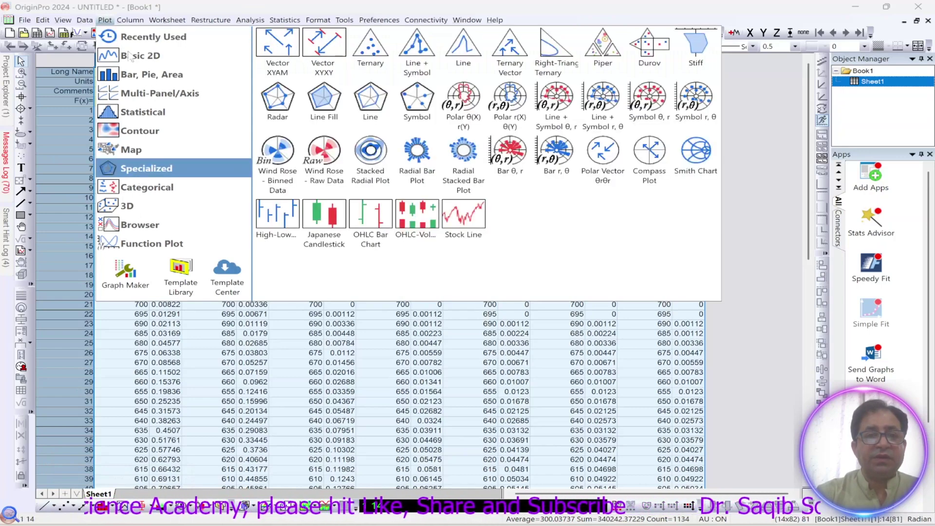
pyautogui.moveTo(137, 53)
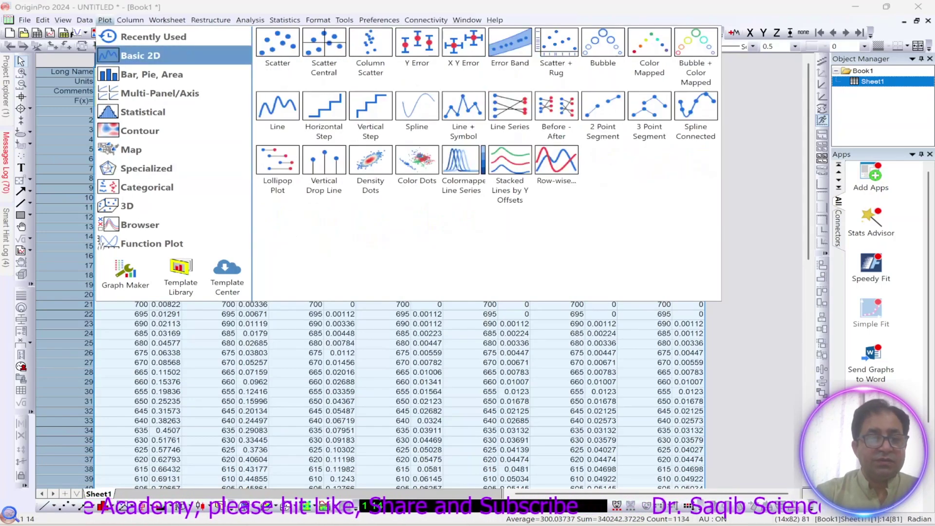
pyautogui.click(45, 508)
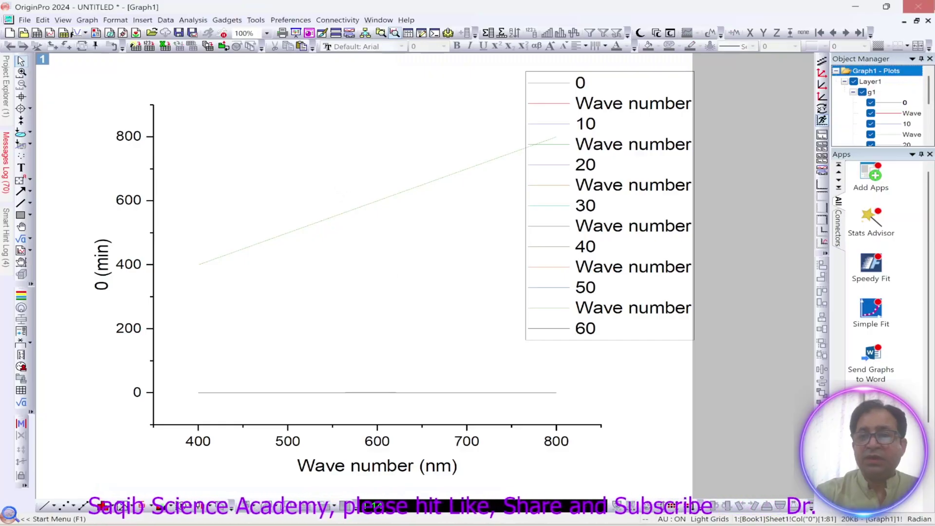
pyautogui.click(928, 22)
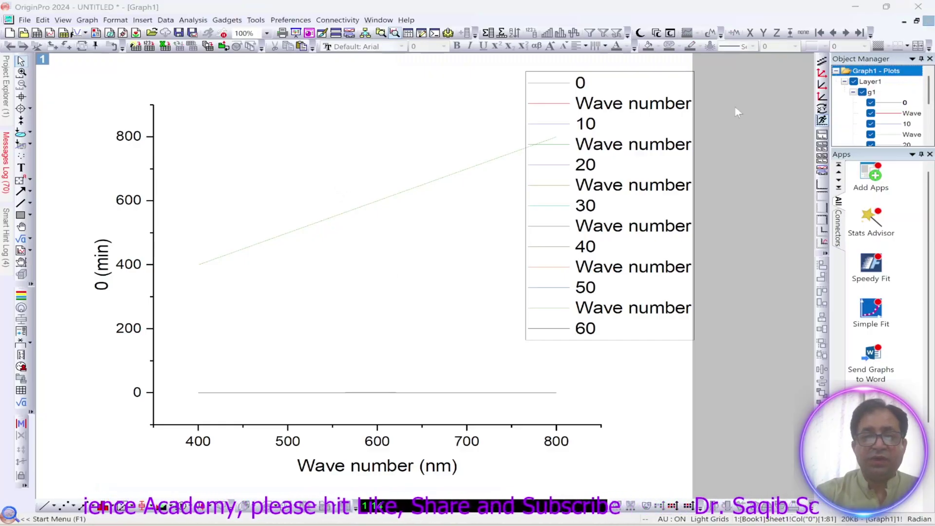
# - Discard the trial graph and set column C as an X column
pyautogui.click(398, 299)
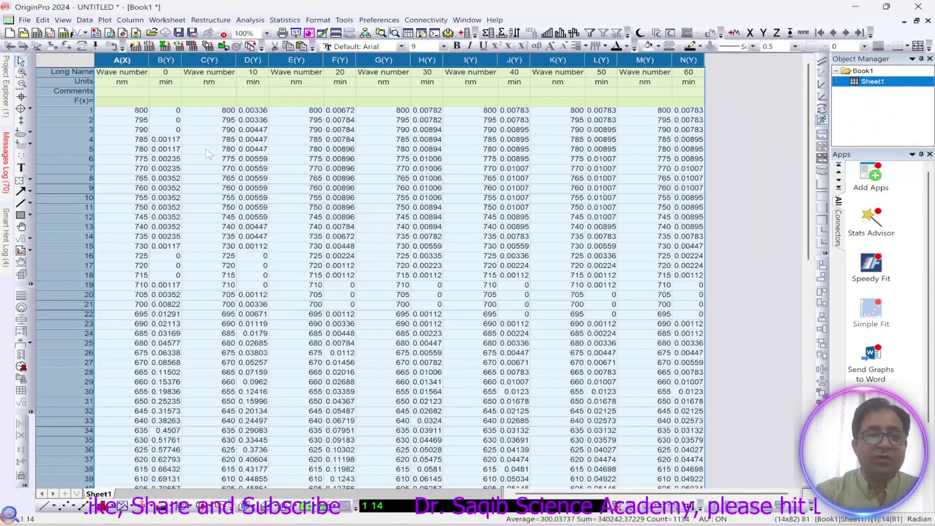
pyautogui.click(206, 151)
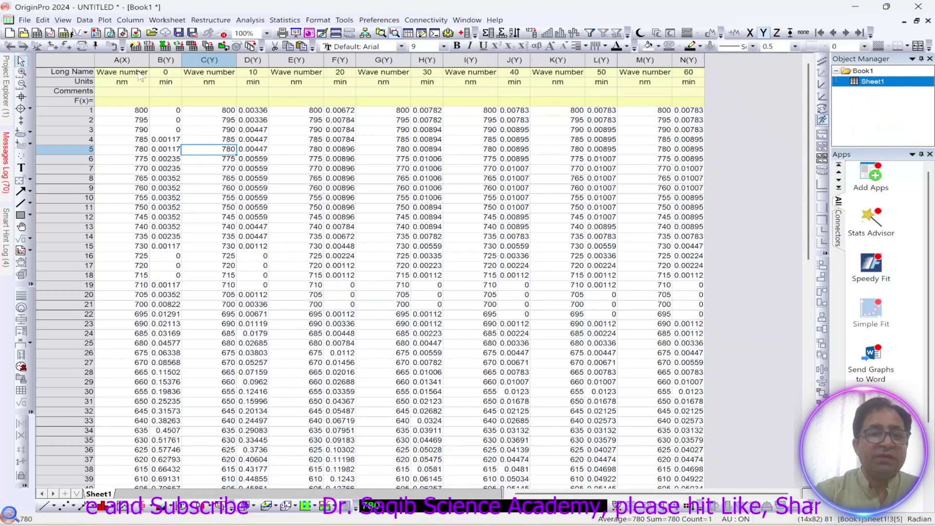
pyautogui.click(124, 60)
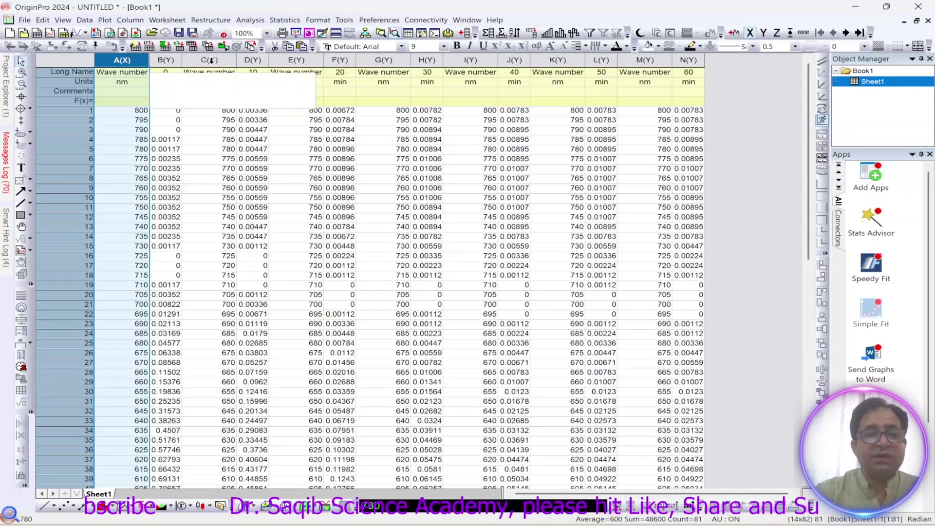
pyautogui.click(211, 60)
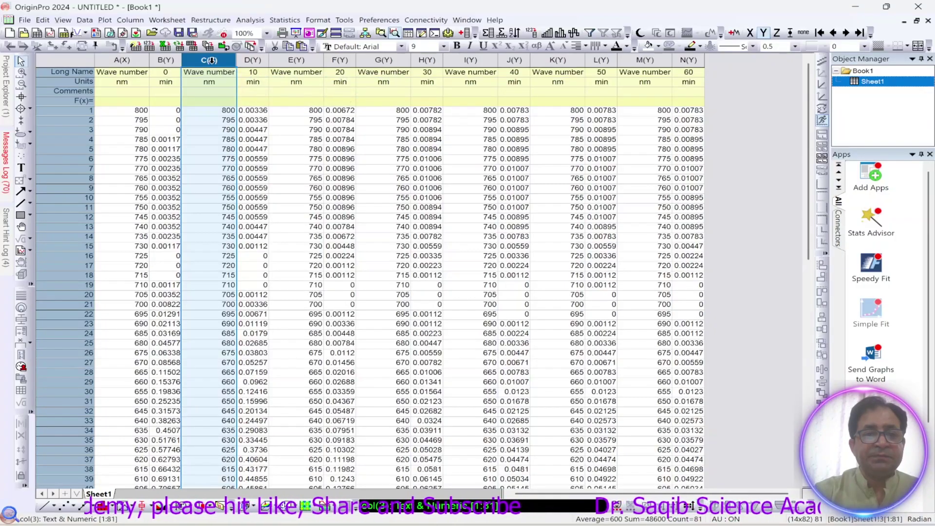
pyautogui.rightClick(211, 60)
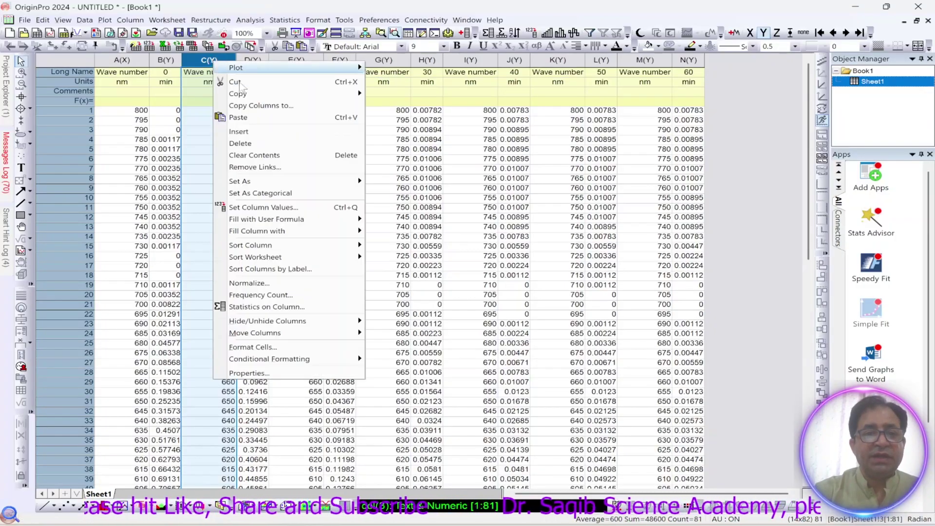
pyautogui.moveTo(286, 182)
pyautogui.click(380, 181)
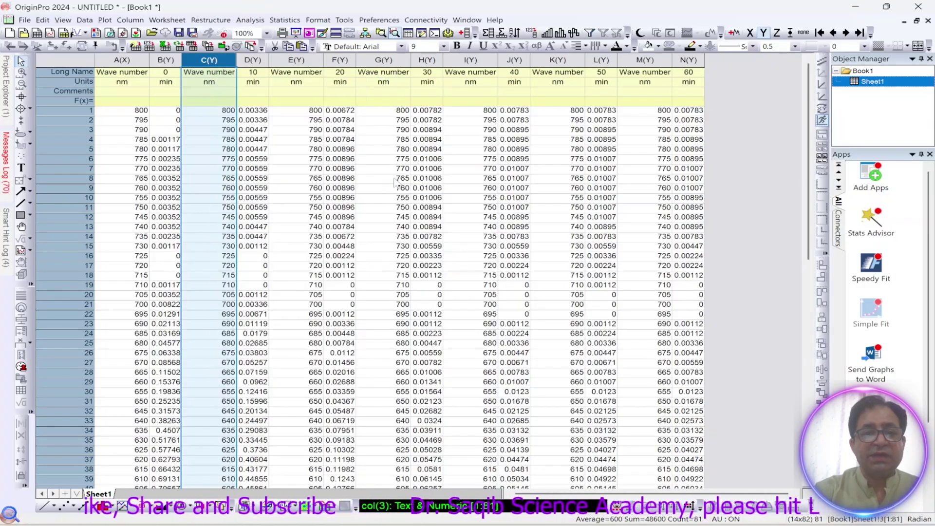
# - Set columns E, G and I as X columns
pyautogui.click(289, 59)
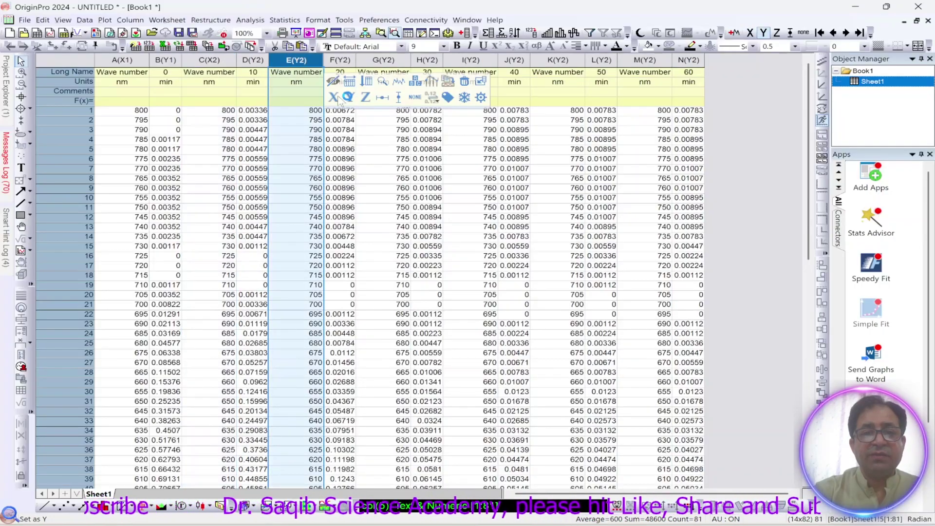
pyautogui.click(336, 98)
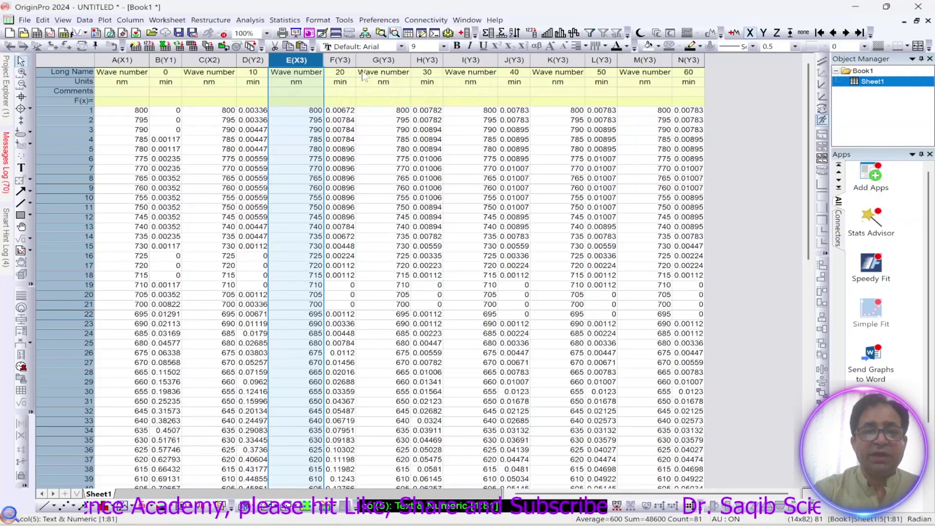
pyautogui.click(378, 58)
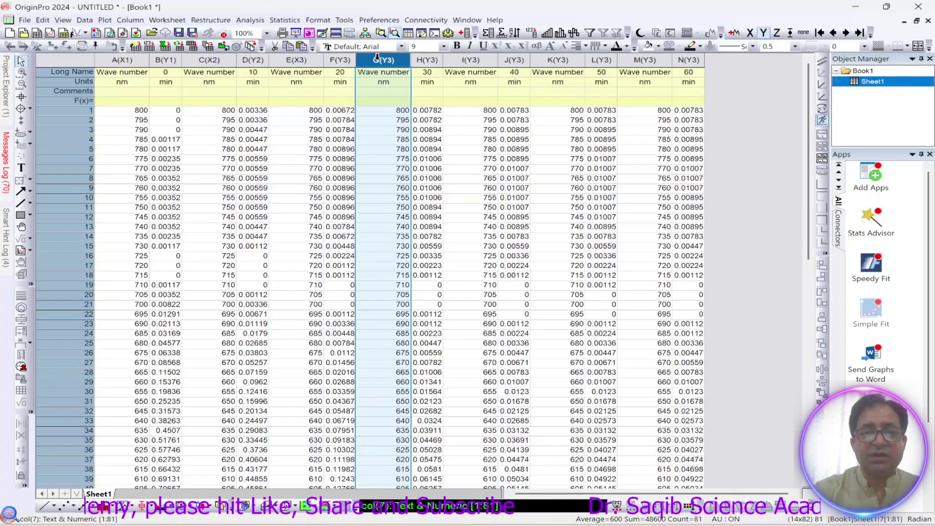
pyautogui.rightClick(377, 58)
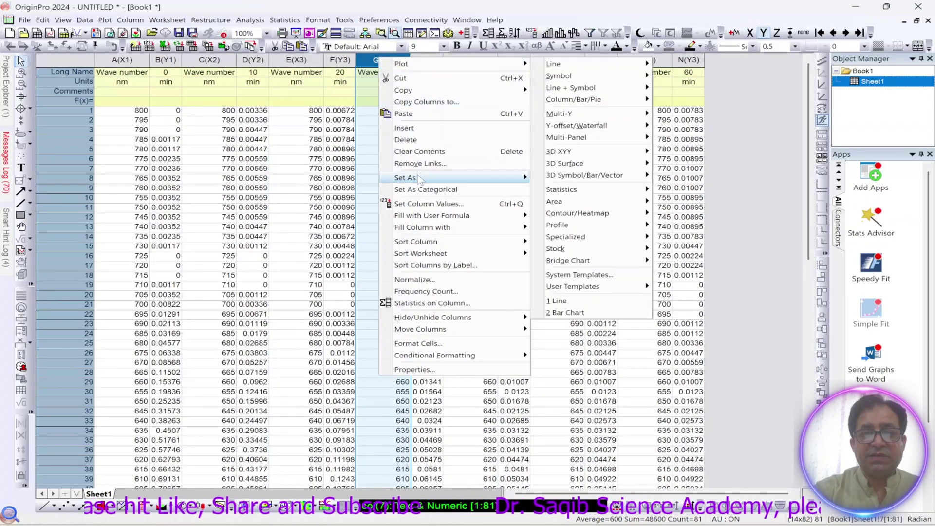
pyautogui.moveTo(418, 180)
pyautogui.click(538, 179)
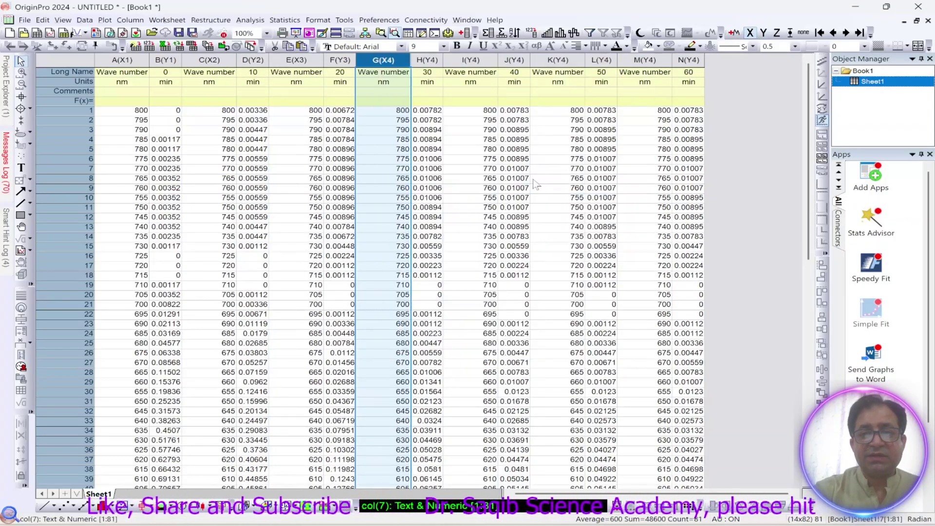
pyautogui.click(392, 169)
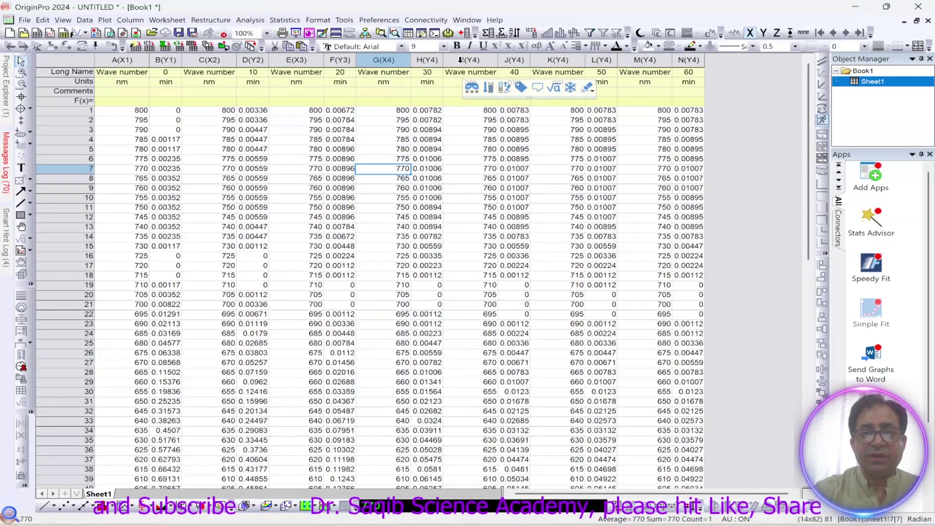
pyautogui.click(461, 59)
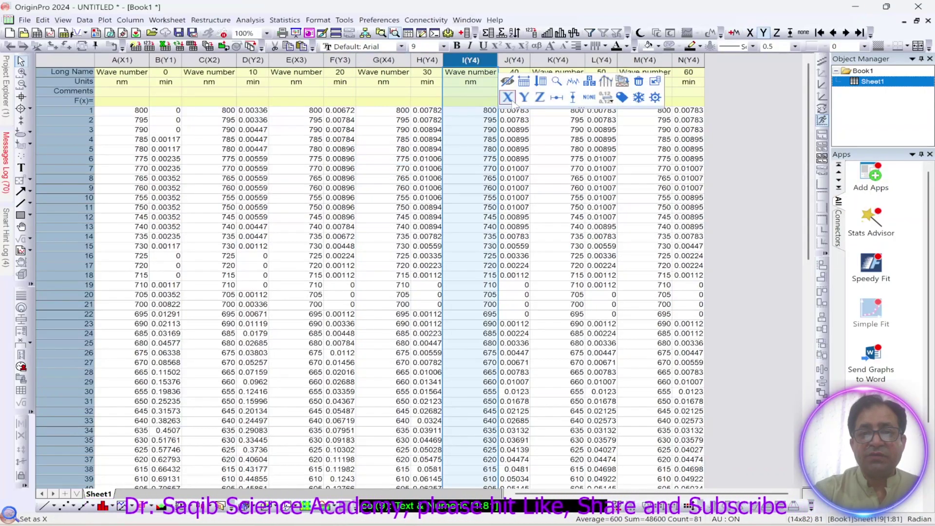
pyautogui.click(507, 97)
# - Set columns K and M as X columns and select all fourteen columns for plotting
pyautogui.click(553, 59)
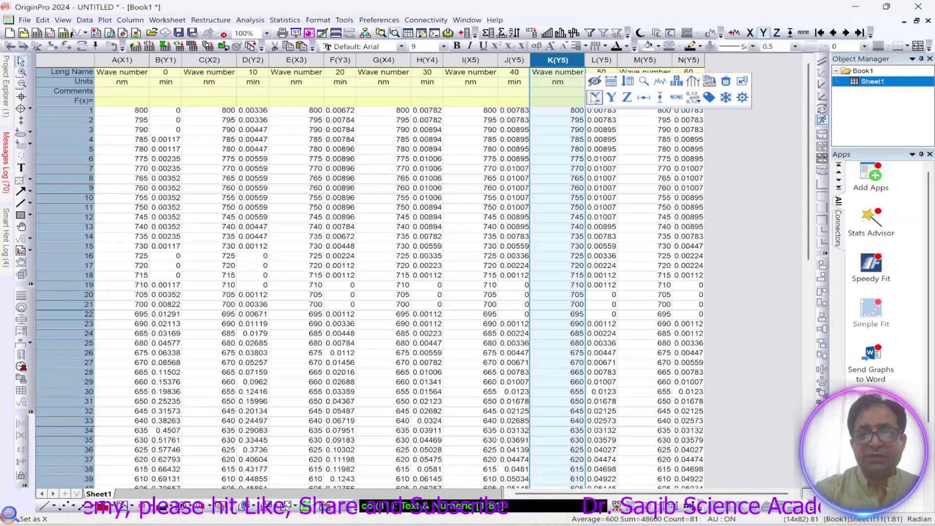
pyautogui.click(649, 60)
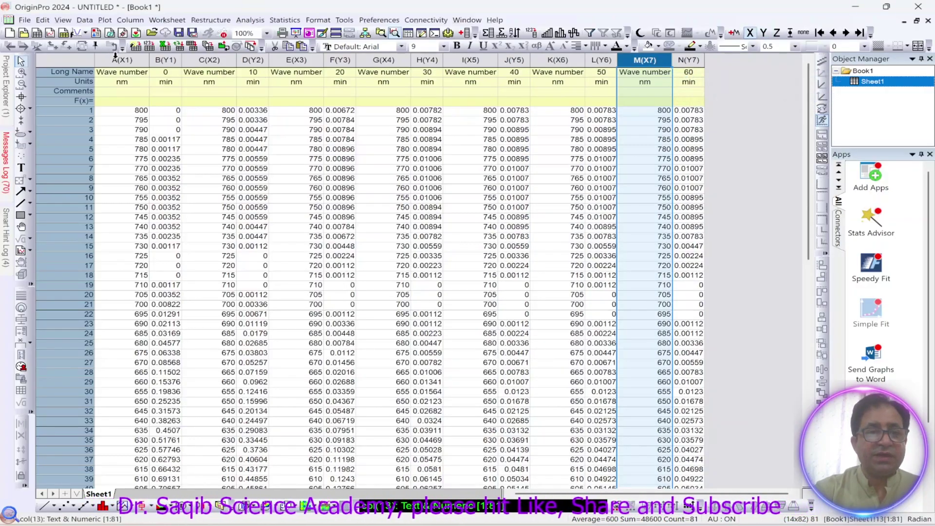
pyautogui.moveTo(122, 60); pyautogui.dragTo(687, 123)
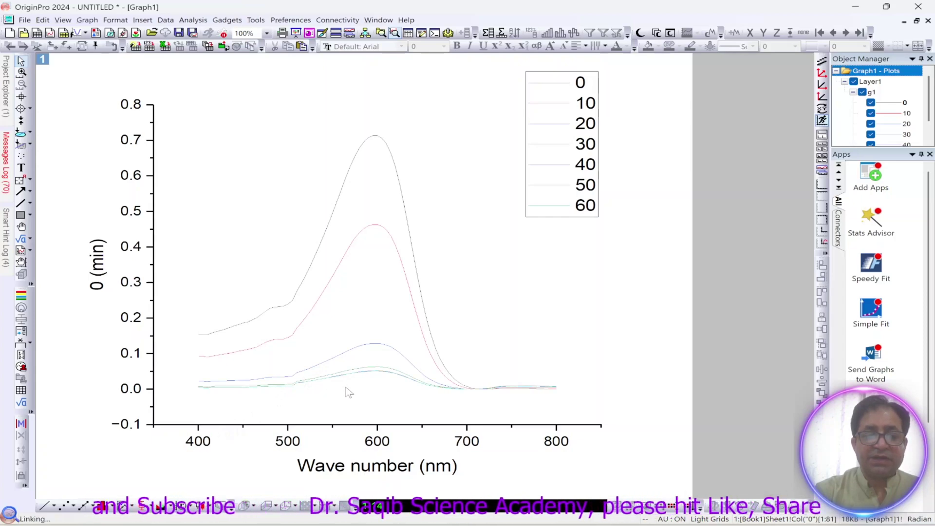
# - Scale the wavelength axis from 400 to 800 nm and the absorbance axis from 0 to 1
pyautogui.doubleClick(198, 444)
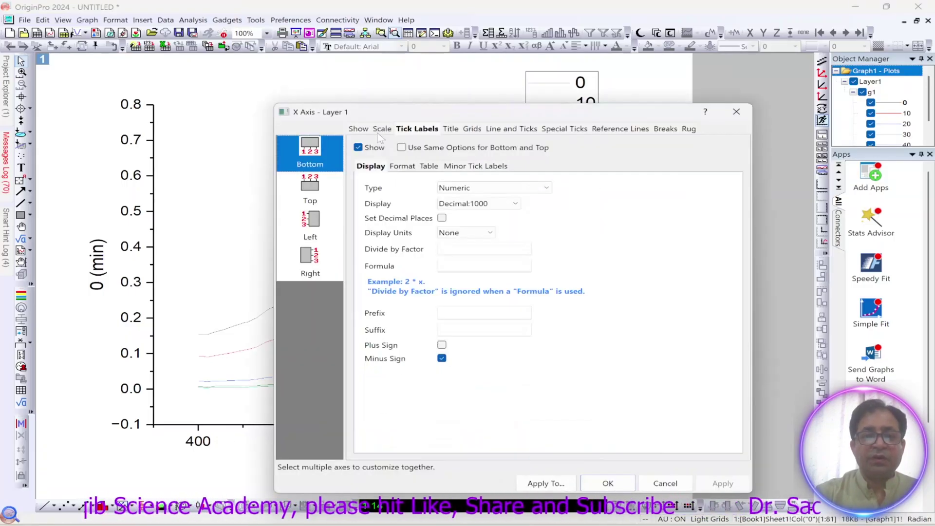
pyautogui.click(382, 129)
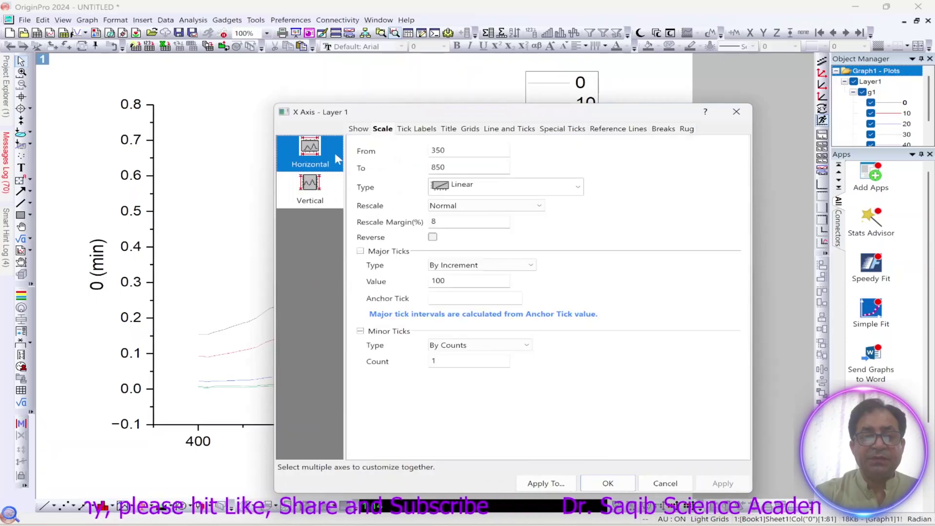
pyautogui.doubleClick(438, 150)
pyautogui.write('400')
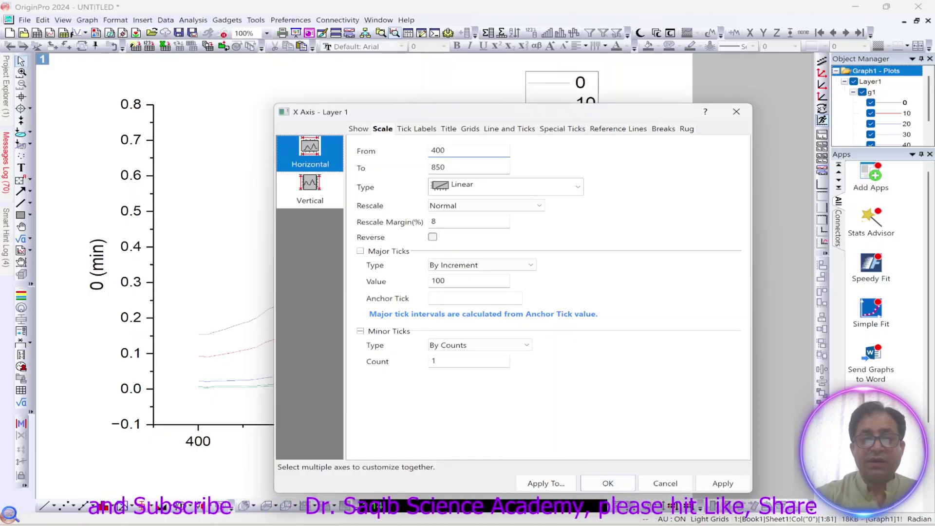
pyautogui.press('Tab')
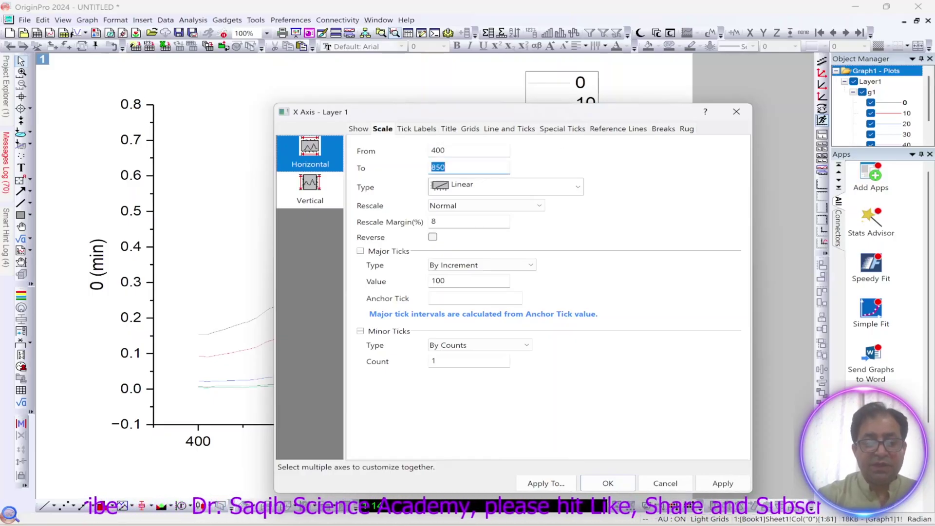
pyautogui.write('8')
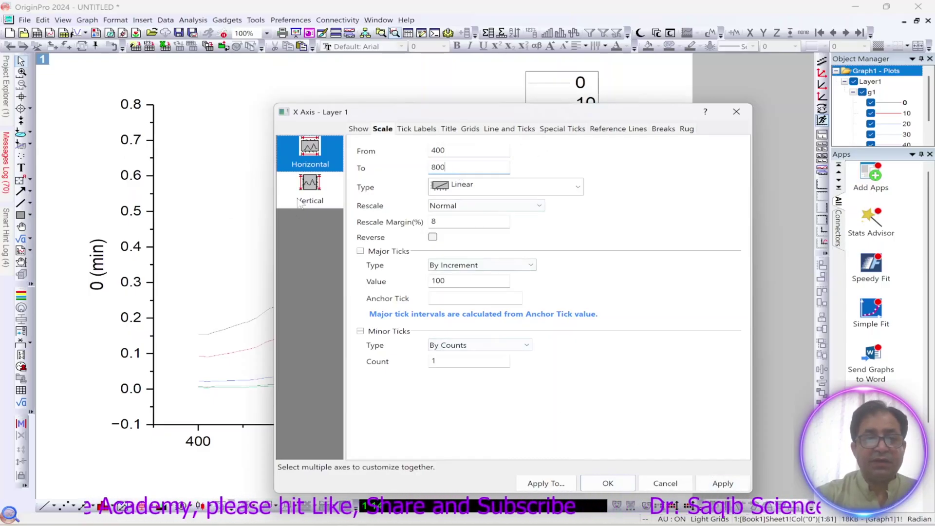
pyautogui.click(309, 185)
pyautogui.write('0')
pyautogui.press('Tab')
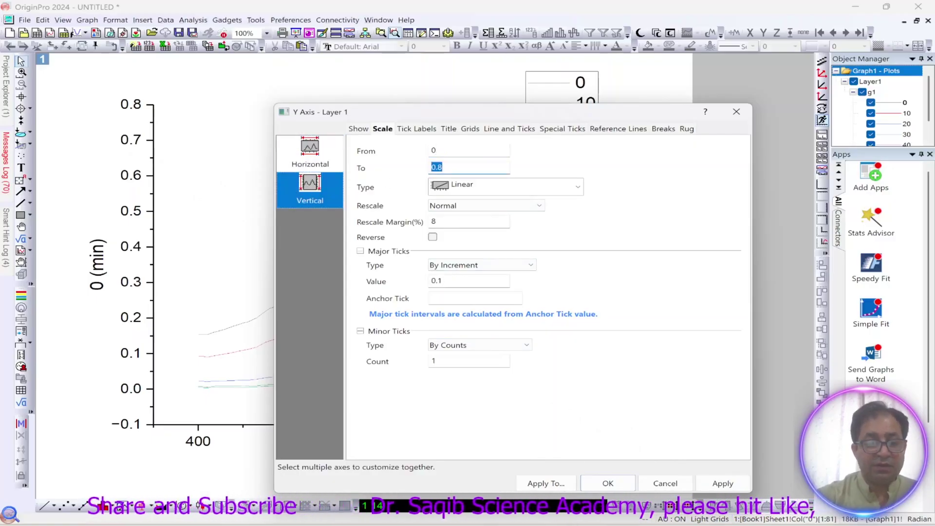
pyautogui.write('1')
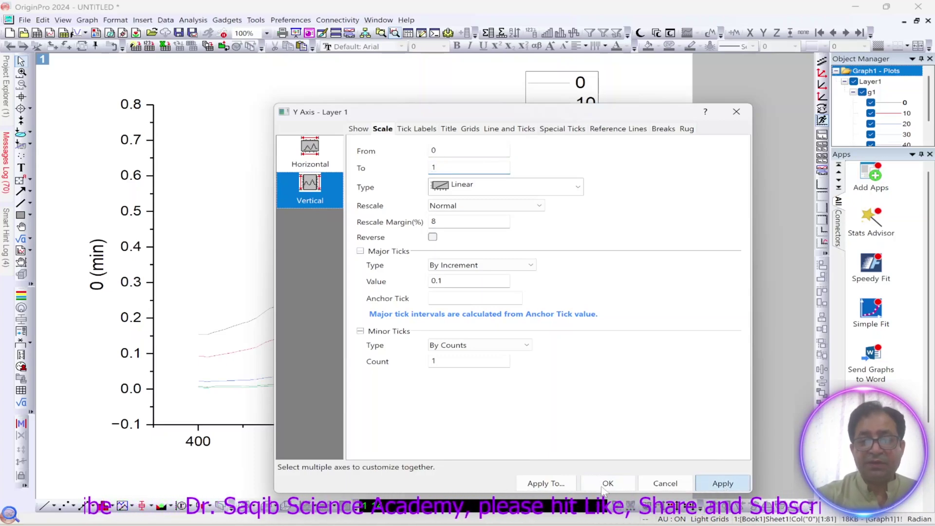
pyautogui.press('Return')
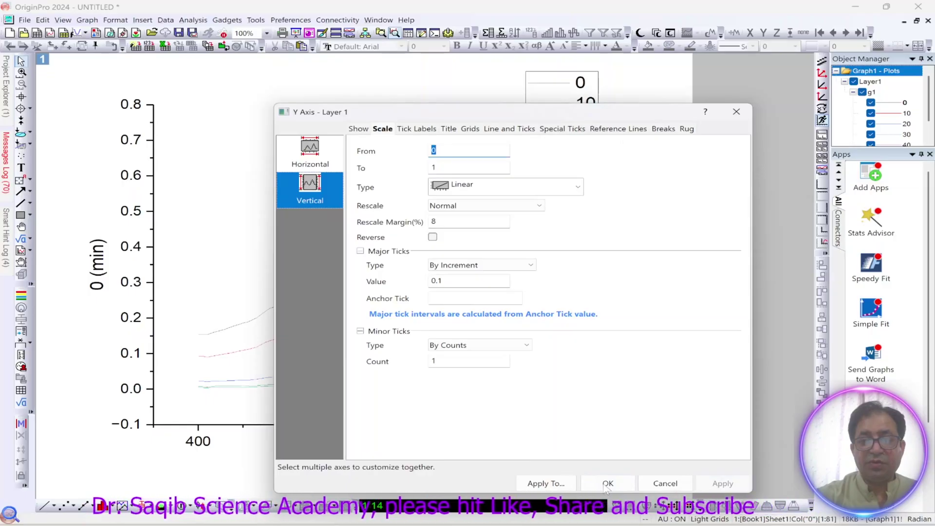
pyautogui.click(607, 483)
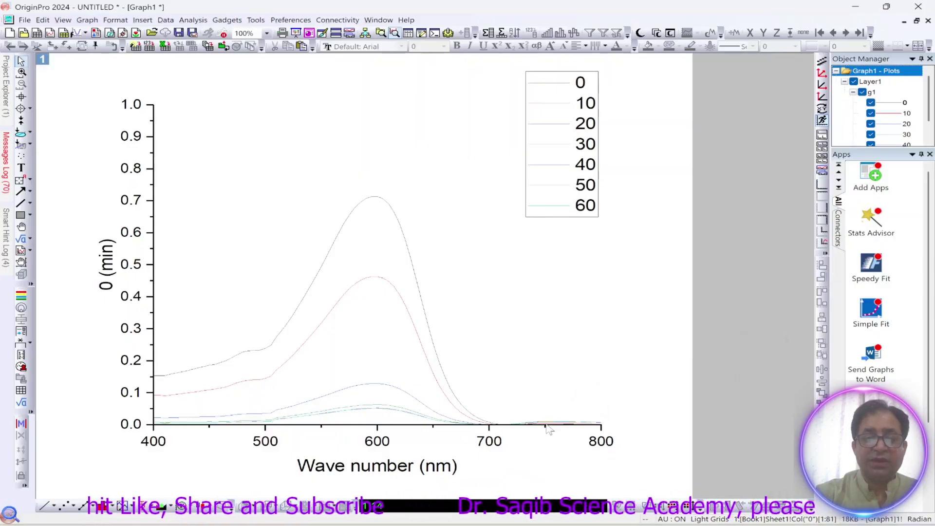
# - Set all seven spectra curves to line thickness 3
pyautogui.moveTo(547, 424)
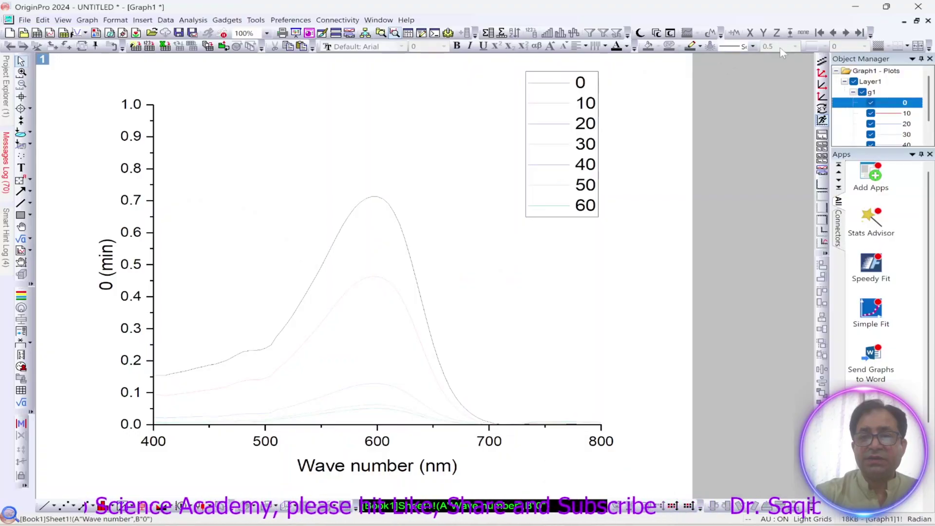
pyautogui.click(442, 200)
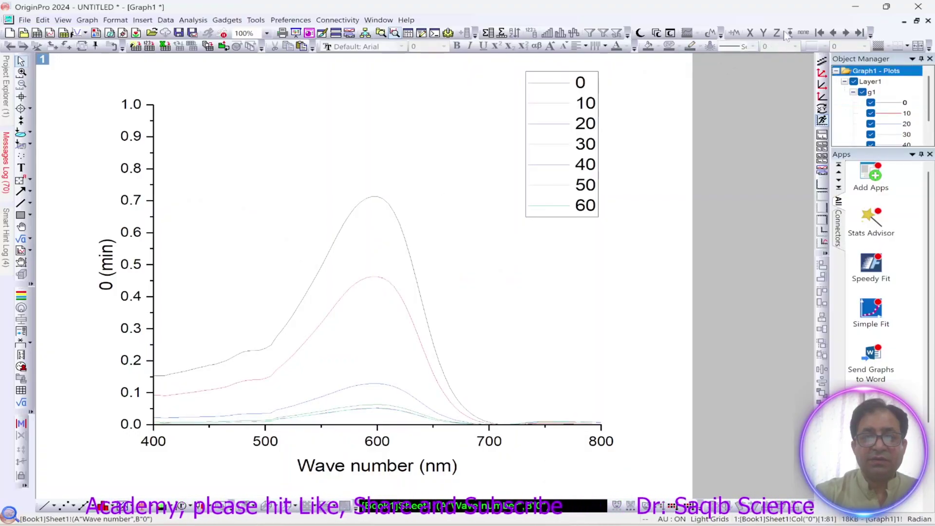
pyautogui.click(397, 222)
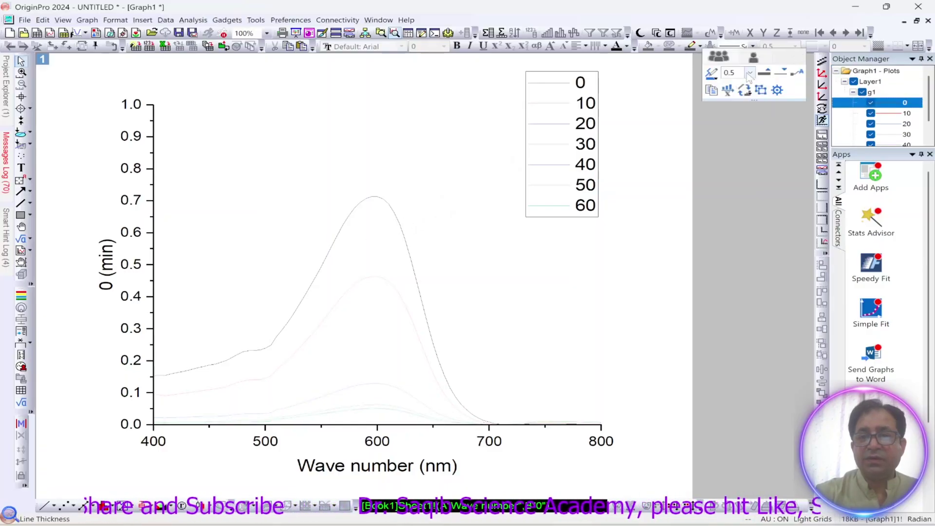
pyautogui.click(749, 72)
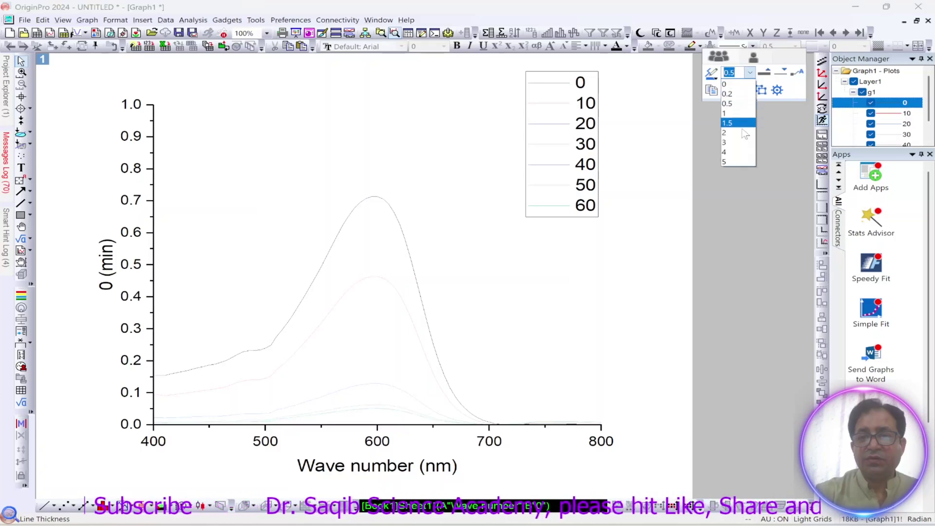
pyautogui.click(743, 143)
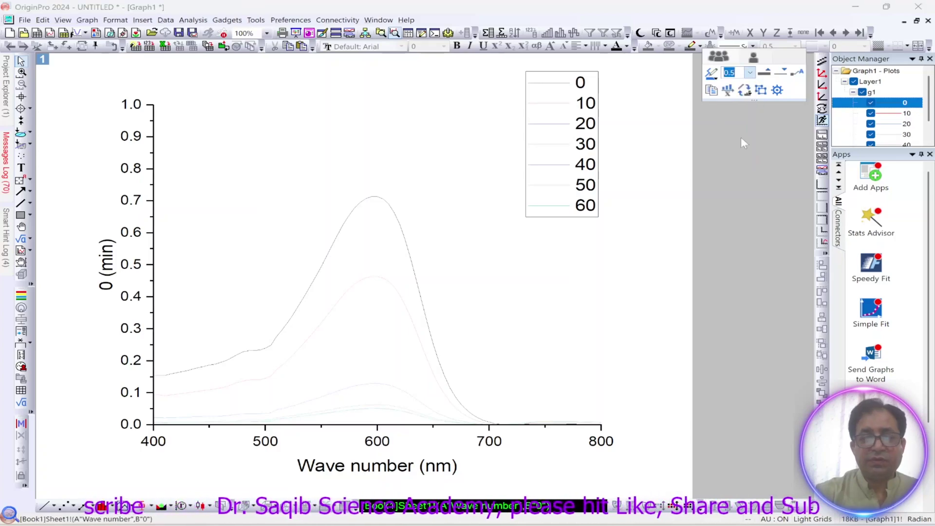
pyautogui.click(589, 279)
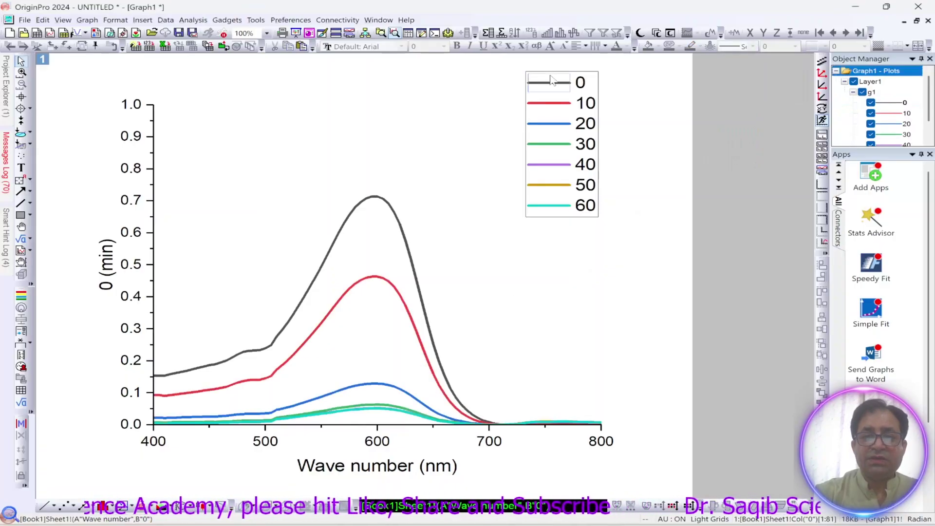
# - Add a second legend and relabel its first two entries 0 min and 10 min
pyautogui.click(570, 90)
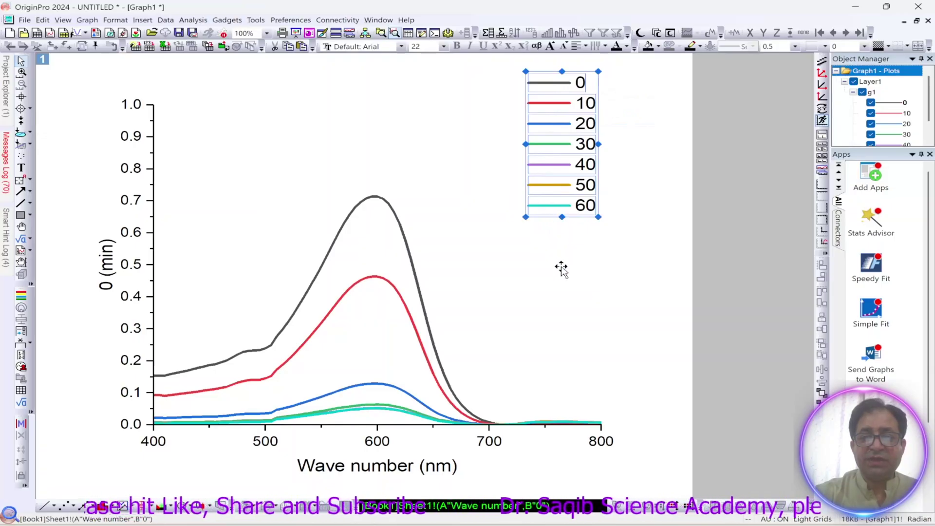
pyautogui.click(560, 241)
pyautogui.moveTo(562, 139); pyautogui.dragTo(567, 187)
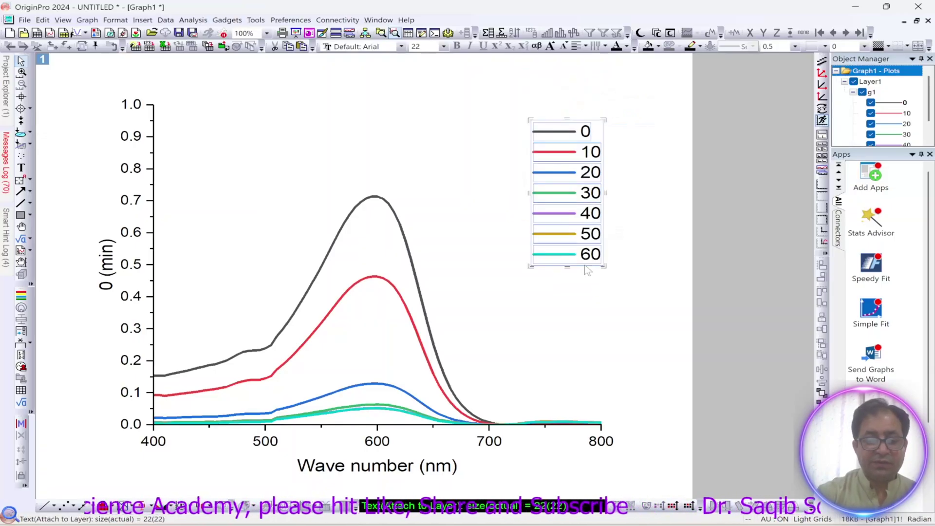
pyautogui.click(588, 270)
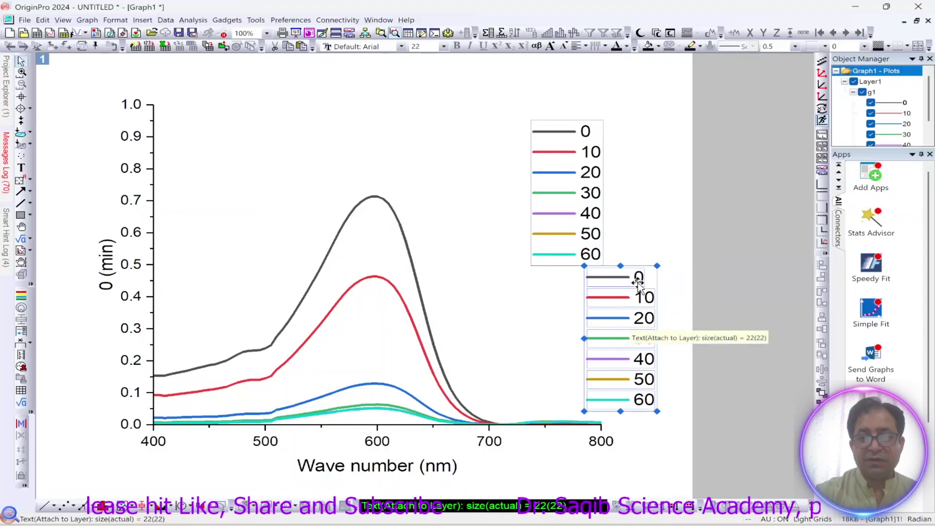
pyautogui.doubleClick(638, 282)
pyautogui.moveTo(634, 278); pyautogui.dragTo(674, 287)
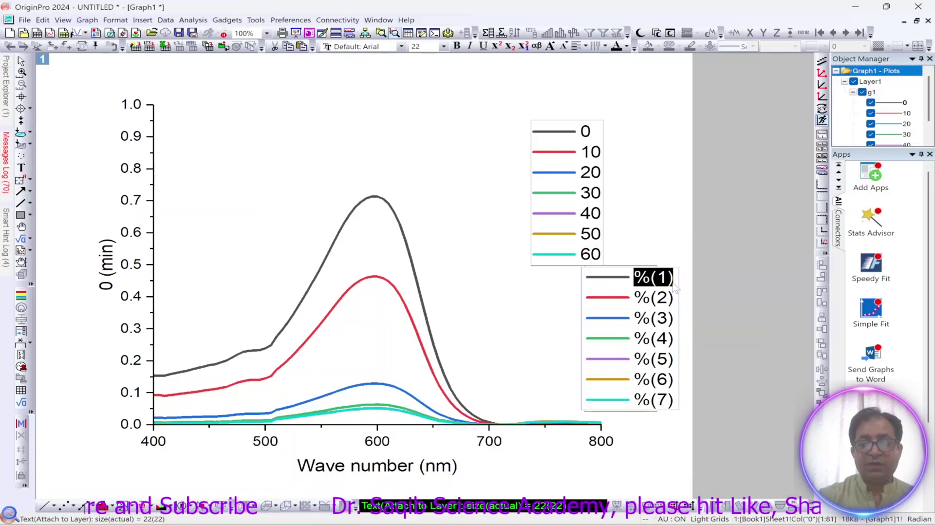
pyautogui.write('o')
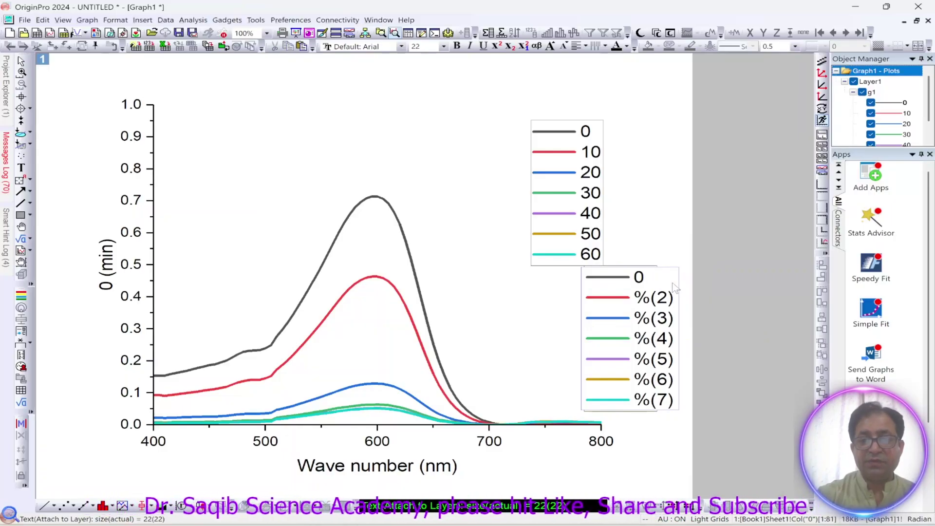
pyautogui.write(' min')
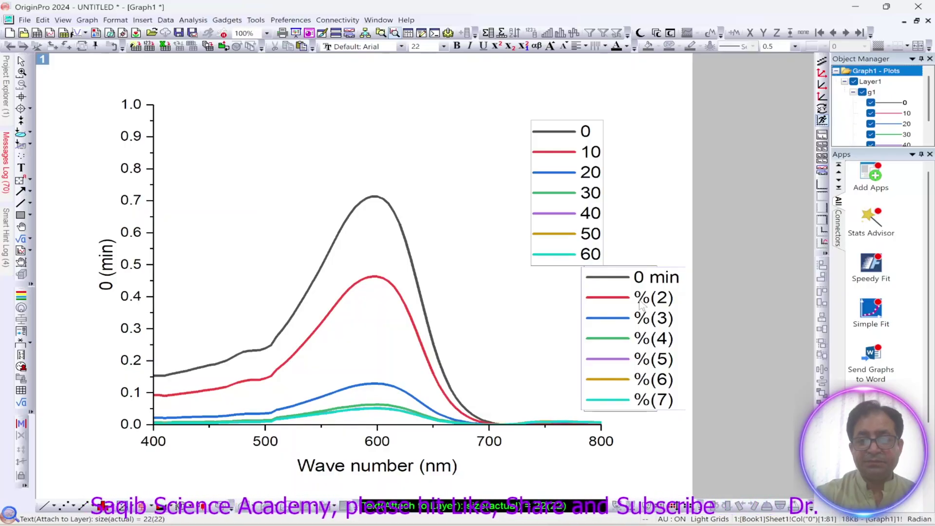
pyautogui.write('10')
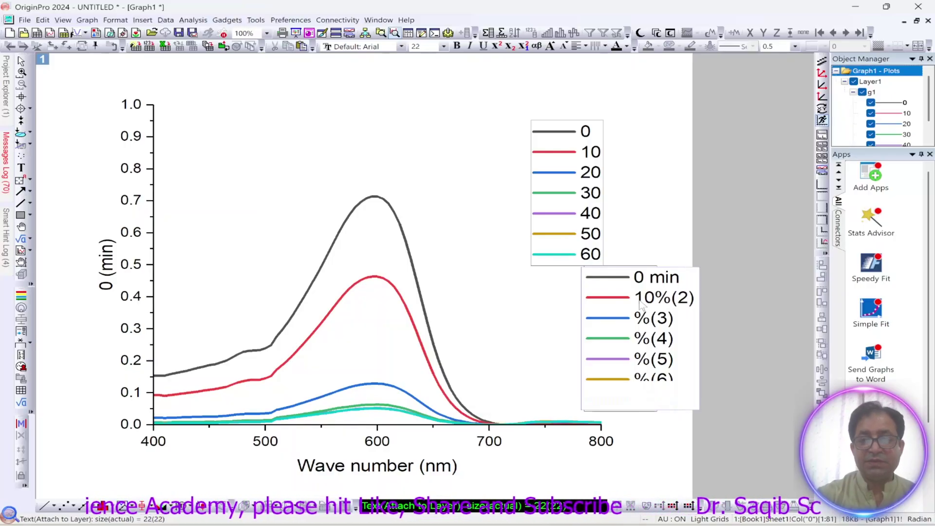
pyautogui.write(' min')
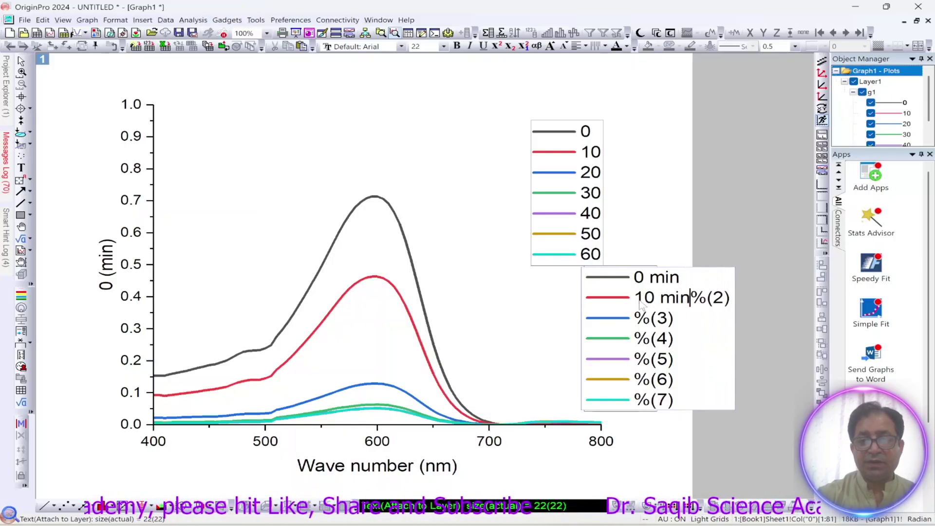
pyautogui.press('Delete')
pyautogui.press('Delete')
pyautogui.press('Delete')
pyautogui.press('Delete')
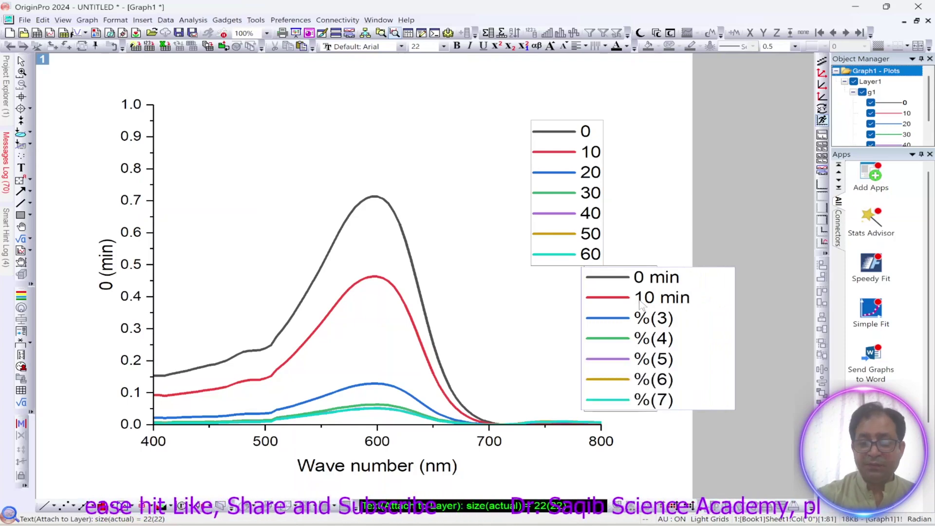
pyautogui.hotkey('shift', 'Left')
pyautogui.hotkey('shift', 'Left')
pyautogui.hotkey('shift', 'Left')
pyautogui.hotkey('shift', 'Left')
pyautogui.hotkey('shift', 'Left')
pyautogui.hotkey('shift', 'Left')
pyautogui.hotkey('ctrl', 'c')
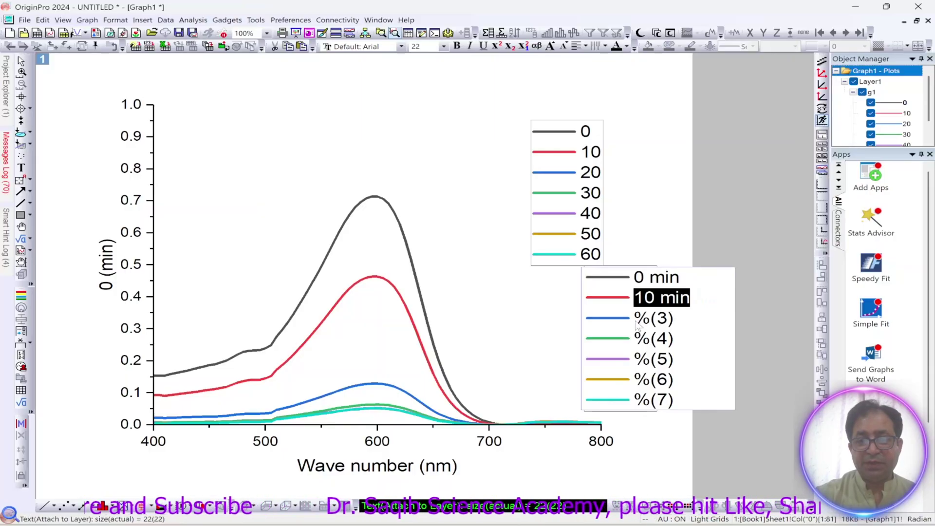
# - Paste 10 min into the third through seventh legend entries
pyautogui.click(636, 323)
pyautogui.moveTo(643, 325); pyautogui.dragTo(690, 326)
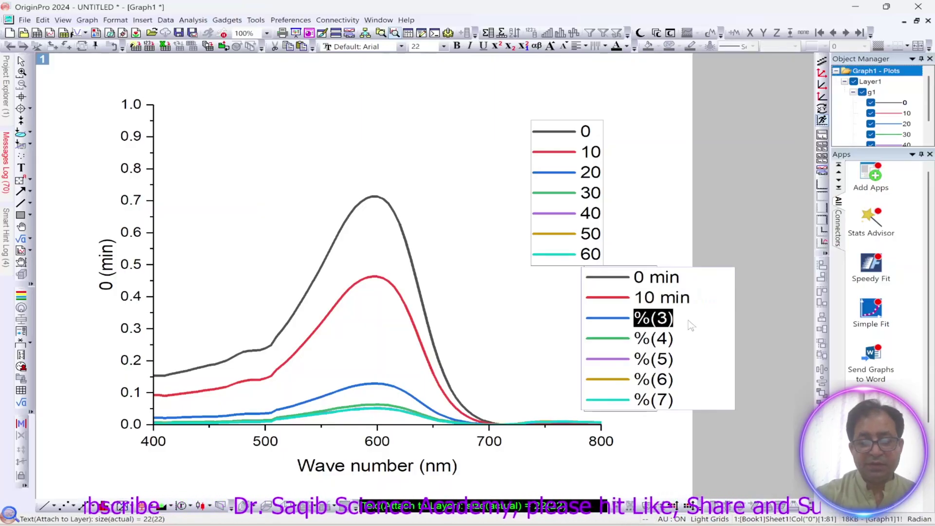
pyautogui.hotkey('ctrl', 'v')
pyautogui.click(635, 339)
pyautogui.moveTo(635, 339); pyautogui.dragTo(698, 350)
pyautogui.hotkey('ctrl', 'v')
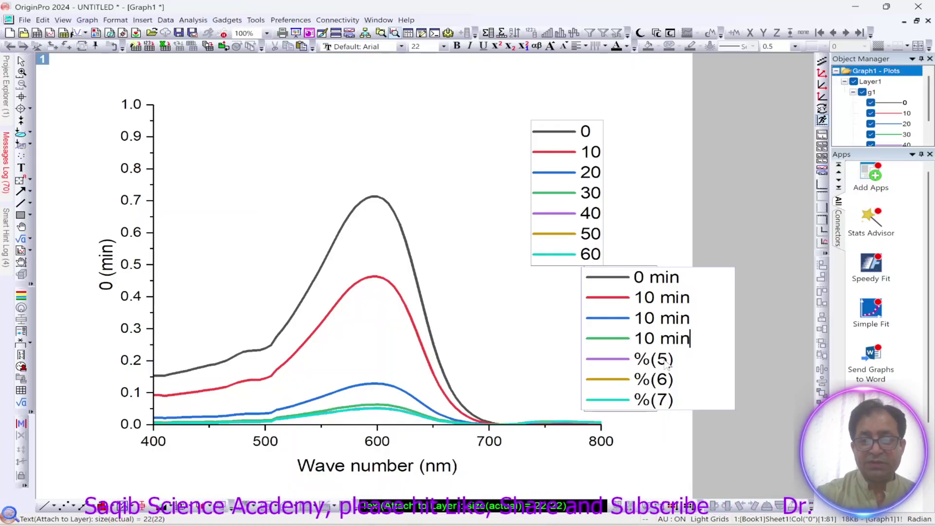
pyautogui.moveTo(635, 360); pyautogui.dragTo(703, 366)
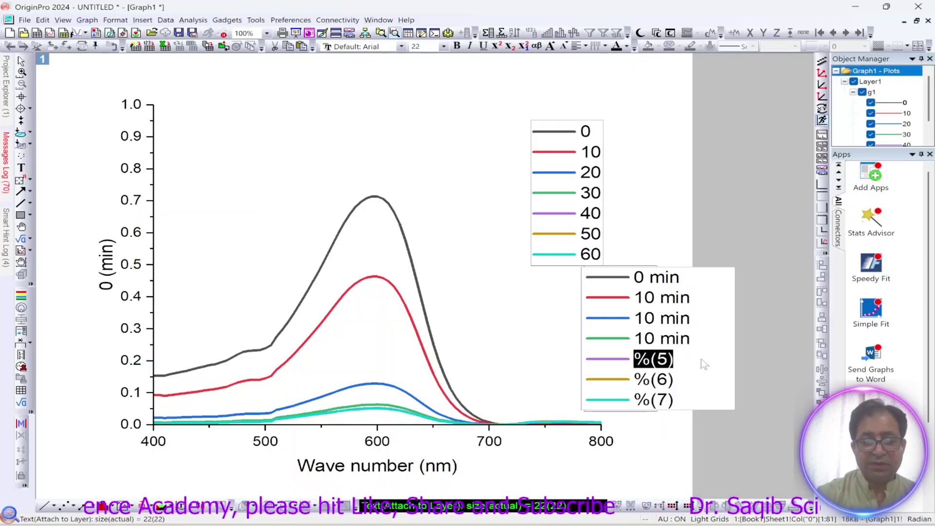
pyautogui.hotkey('ctrl', 'v')
pyautogui.moveTo(635, 380); pyautogui.dragTo(720, 392)
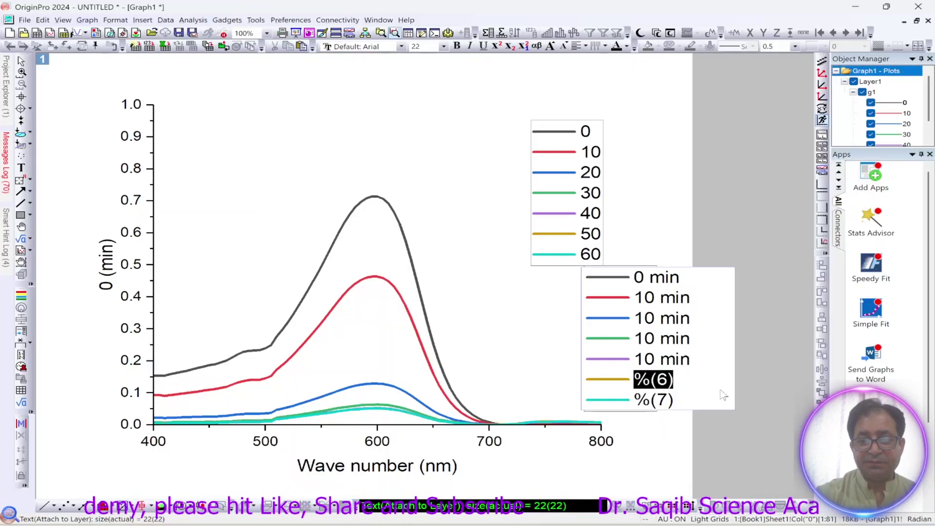
pyautogui.hotkey('ctrl', 'v')
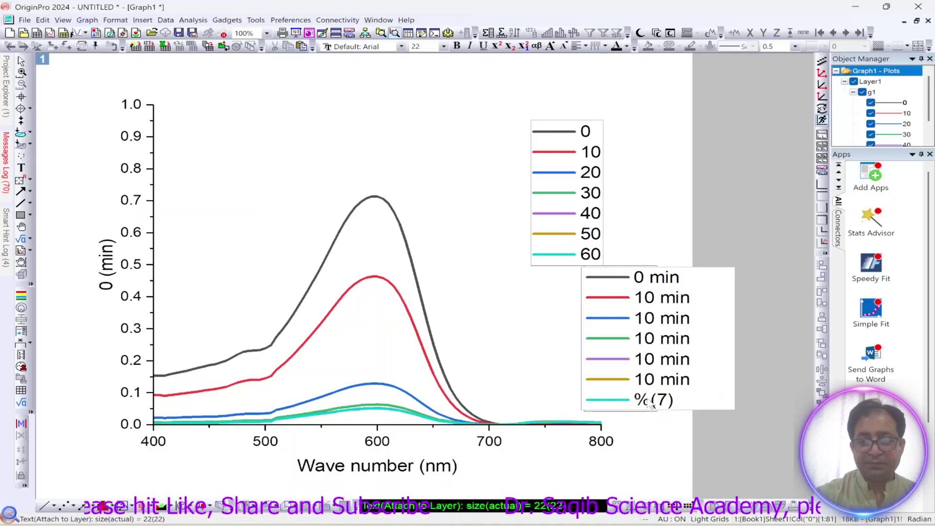
pyautogui.moveTo(633, 400); pyautogui.dragTo(703, 406)
pyautogui.hotkey('ctrl', 'v')
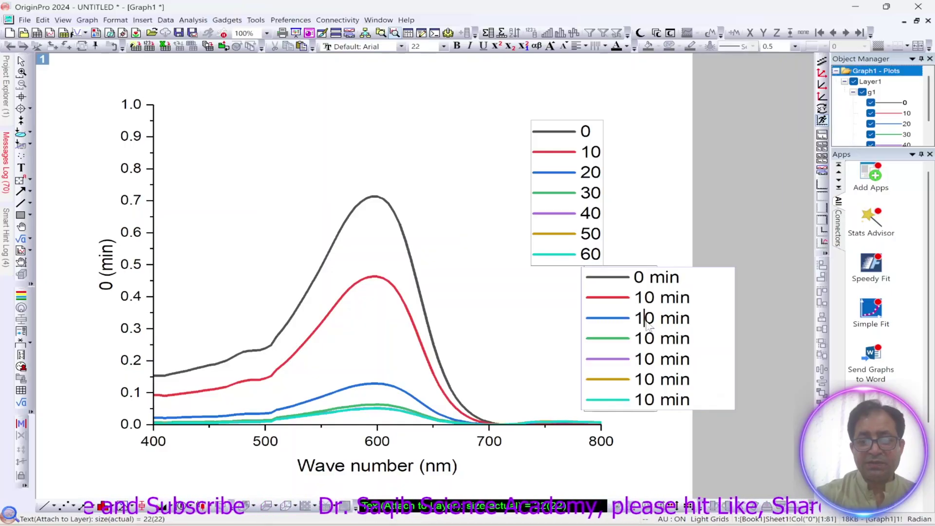
# - Correct those legend entries to read 20, 30, 40, 50 and 60 min
pyautogui.press('BackSpace')
pyautogui.write('2')
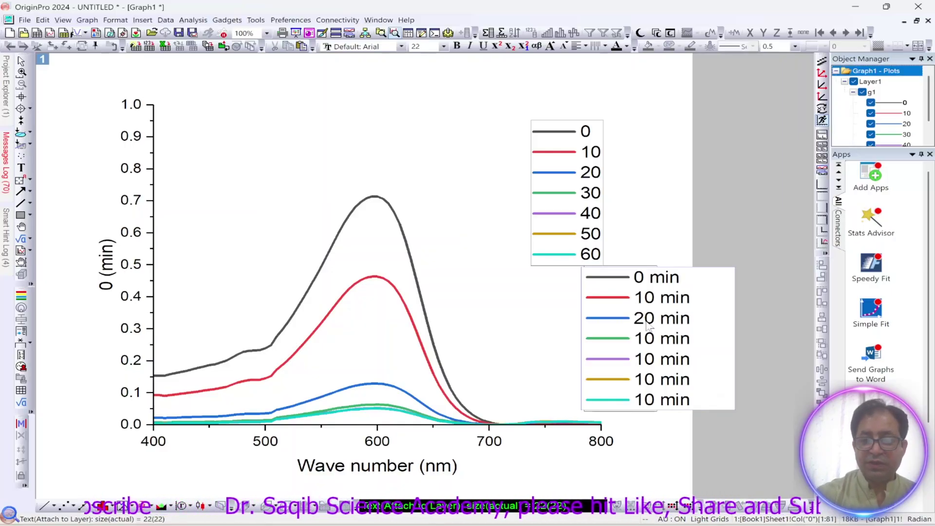
pyautogui.press('BackSpace')
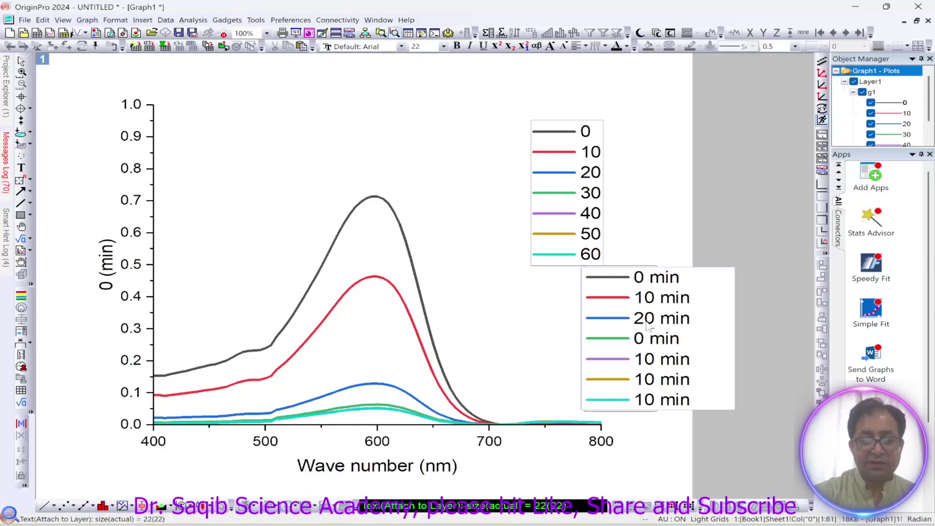
pyautogui.write('3')
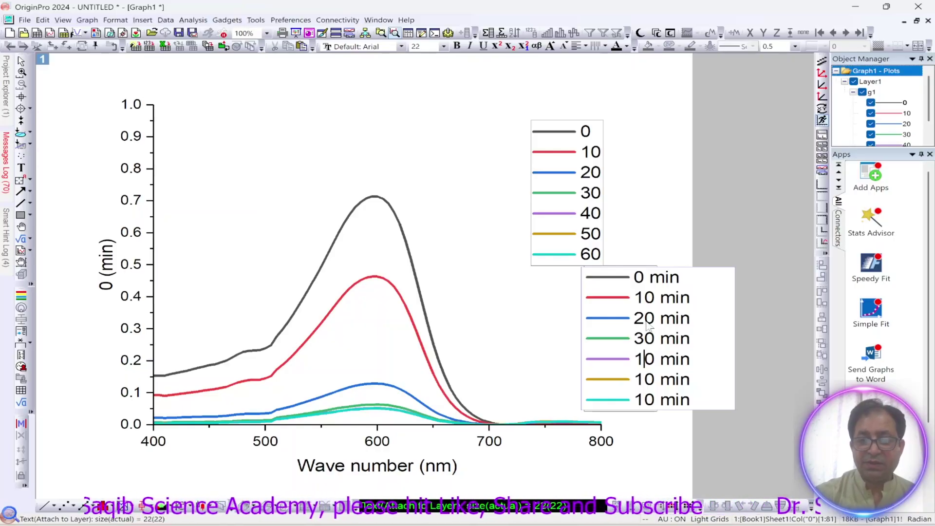
pyautogui.press('Down')
pyautogui.press('BackSpace')
pyautogui.write('4')
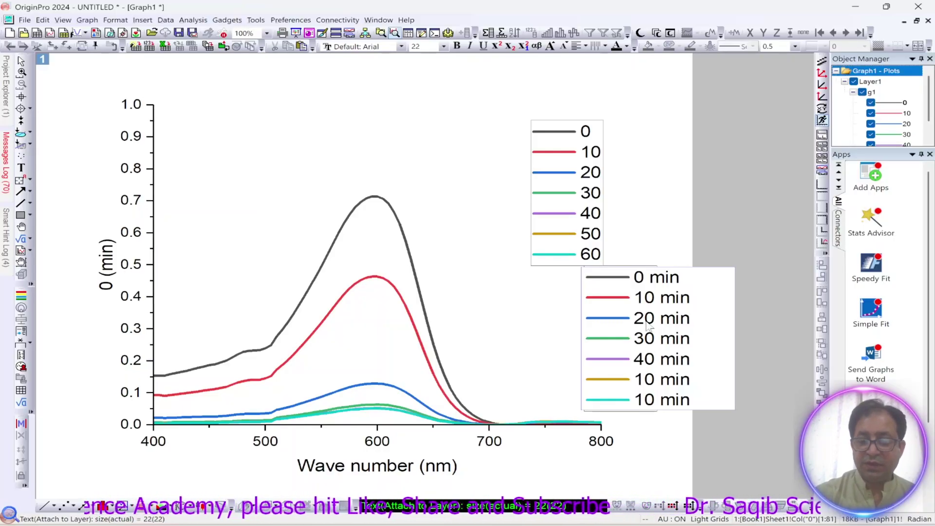
pyautogui.press('BackSpace')
pyautogui.write('5')
pyautogui.press('BackSpace')
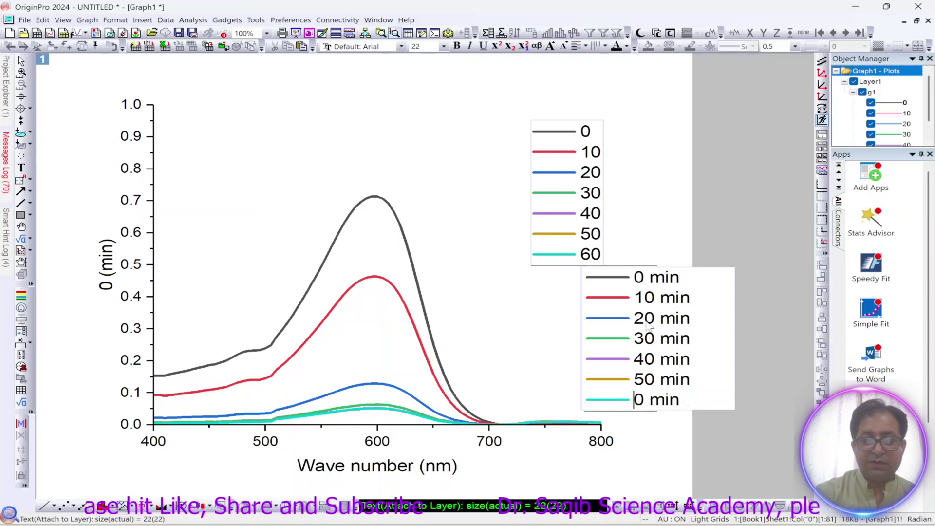
pyautogui.write('6')
pyautogui.click(548, 317)
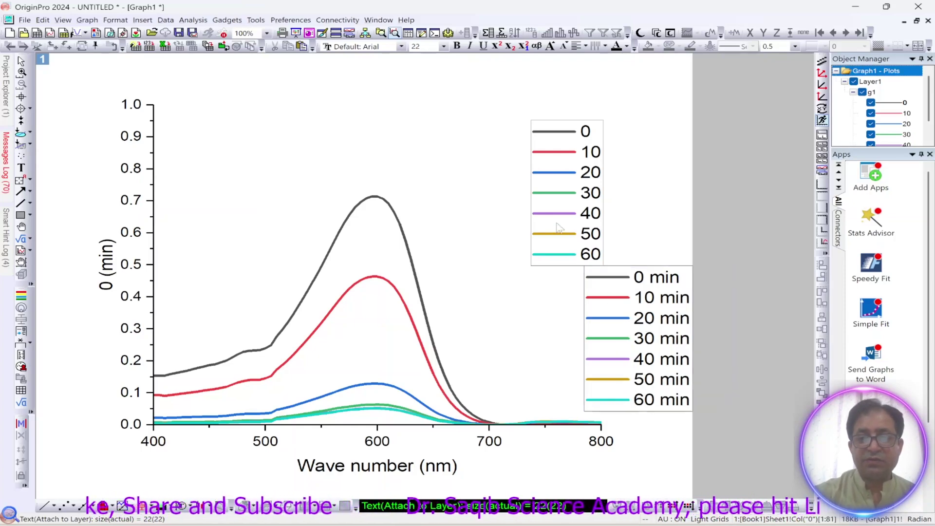
# - Delete the old numeric legend and move the min legend to the plot's upper middle
pyautogui.click(598, 129)
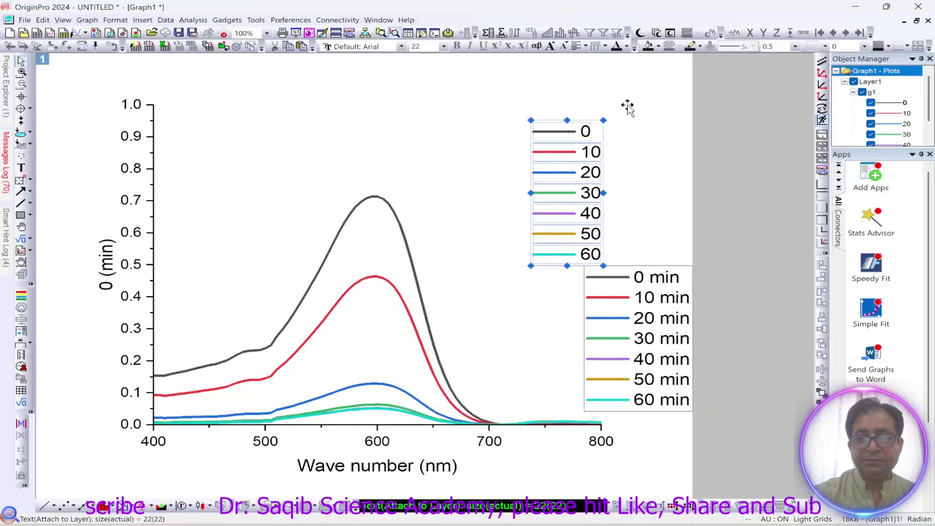
pyautogui.click(565, 276)
pyautogui.press('Delete')
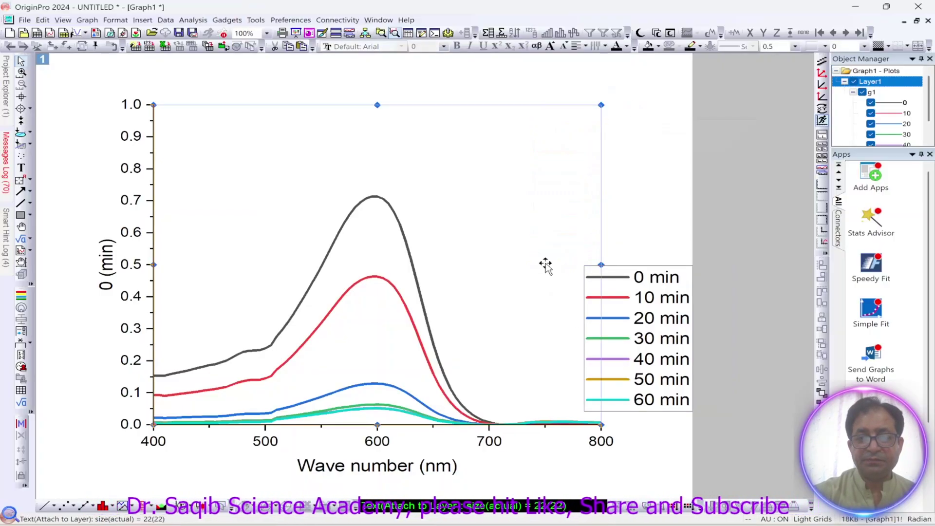
pyautogui.click(647, 273)
pyautogui.moveTo(659, 269); pyautogui.dragTo(558, 143)
pyautogui.click(640, 212)
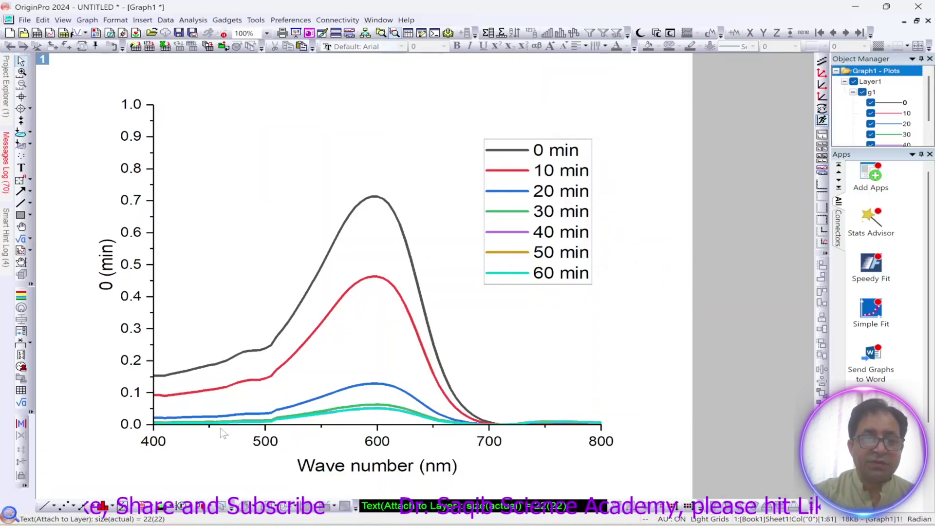
# - Replace the Y-axis title '0 (min)' with 'Absorbance (a.u.)'
pyautogui.click(108, 270)
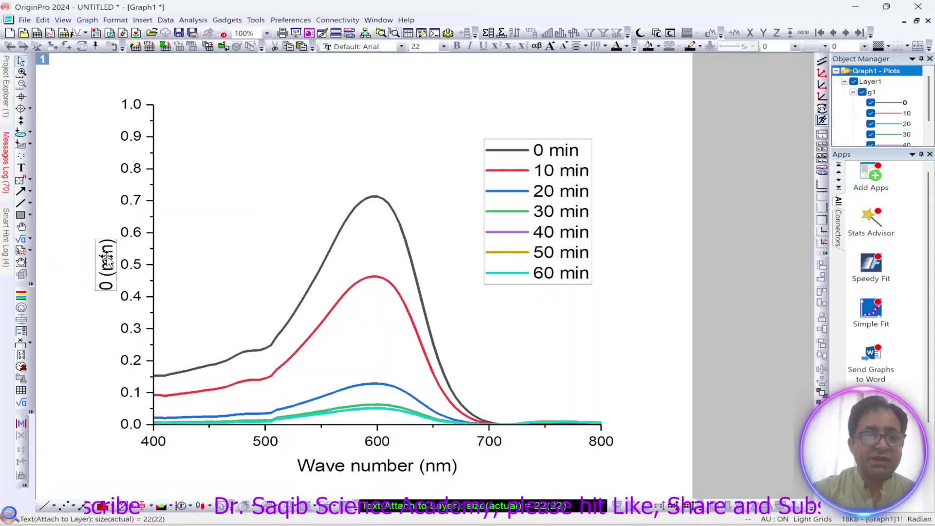
pyautogui.doubleClick(108, 289)
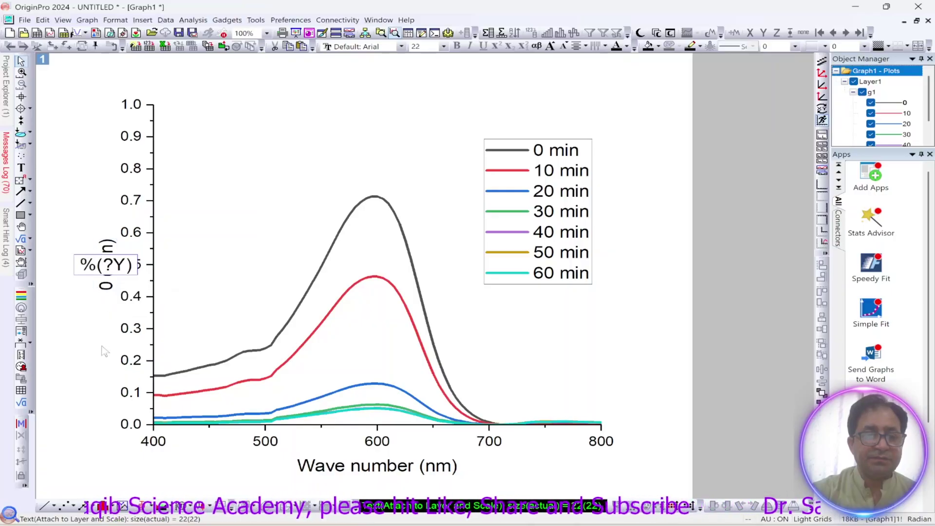
pyautogui.click(107, 272)
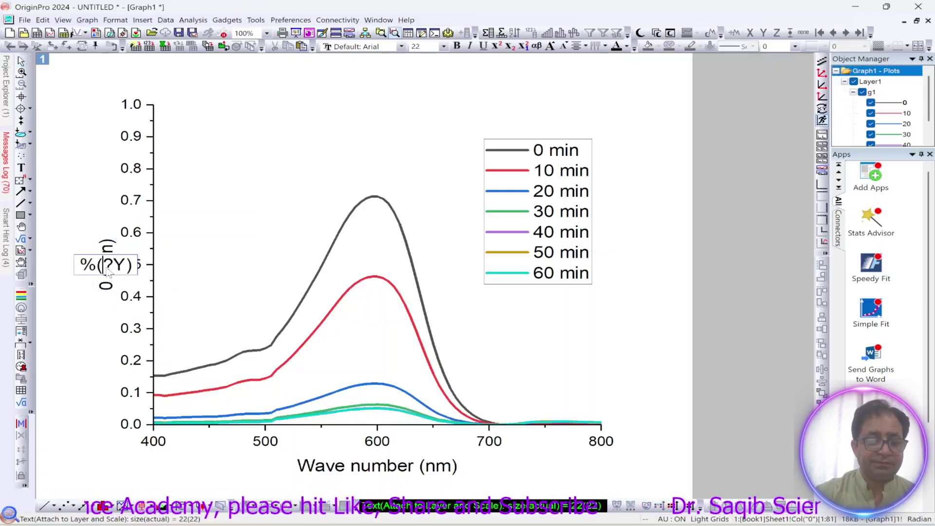
pyautogui.hotkey('ctrl', 'a')
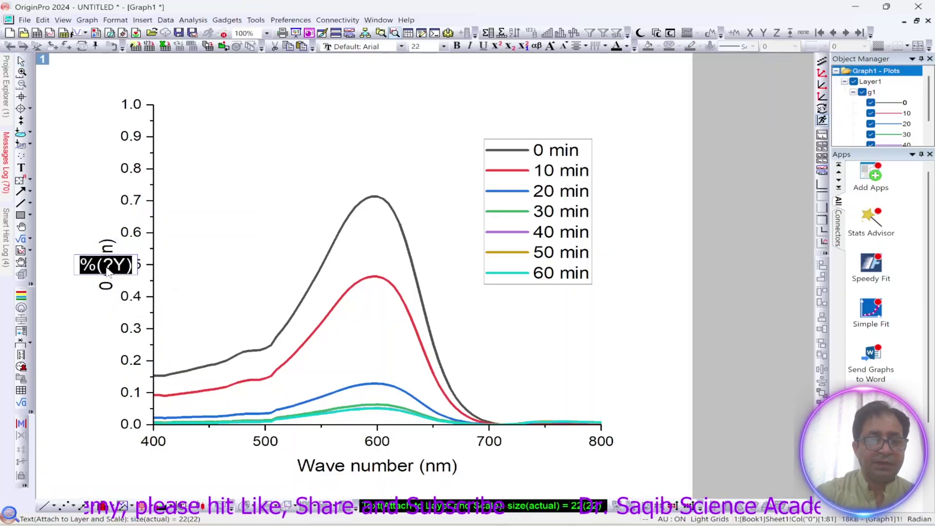
pyautogui.write('Ab')
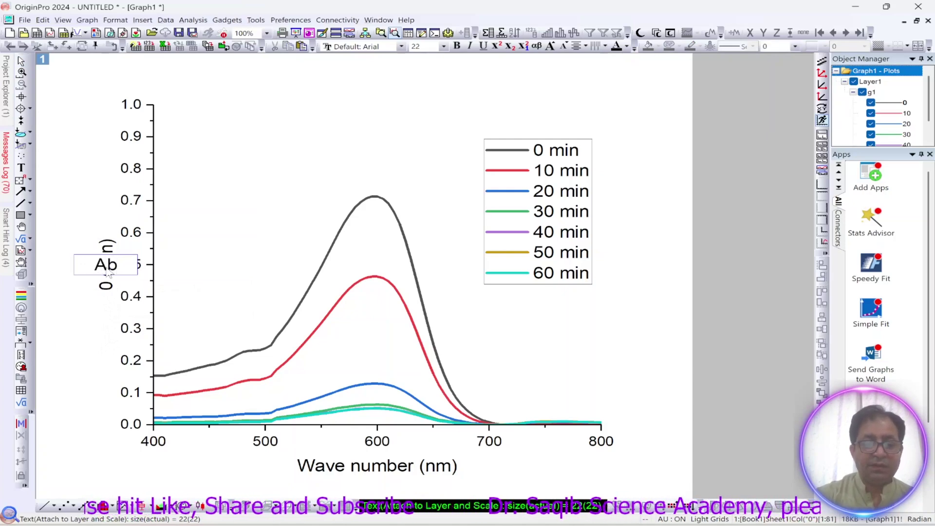
pyautogui.write('sor')
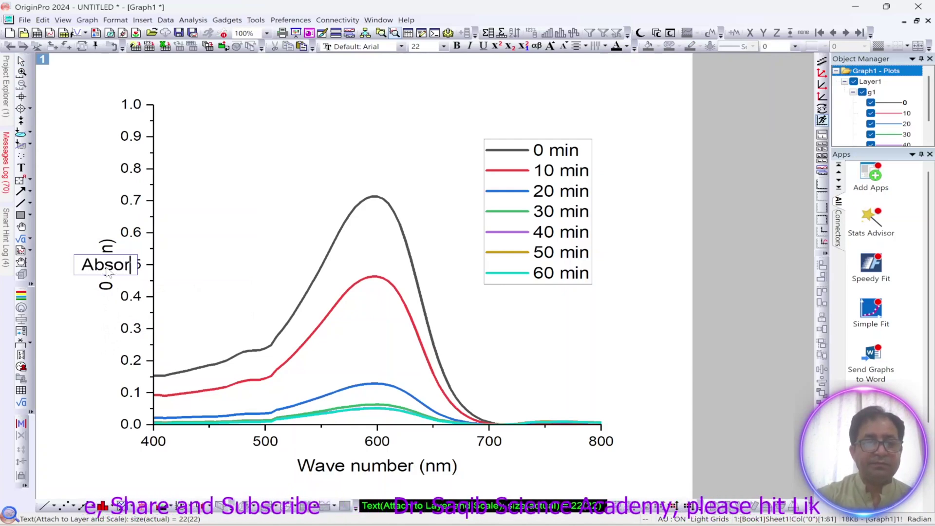
pyautogui.write('bance')
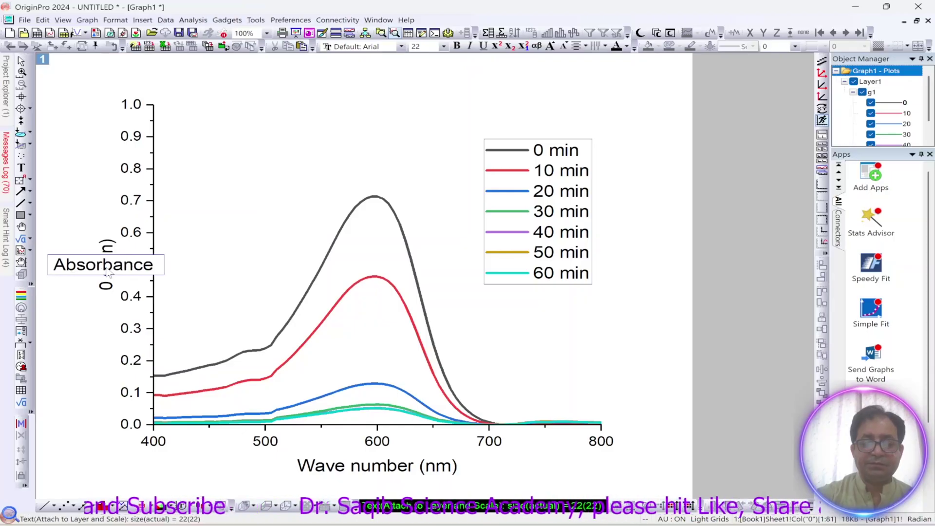
pyautogui.write(' (au')
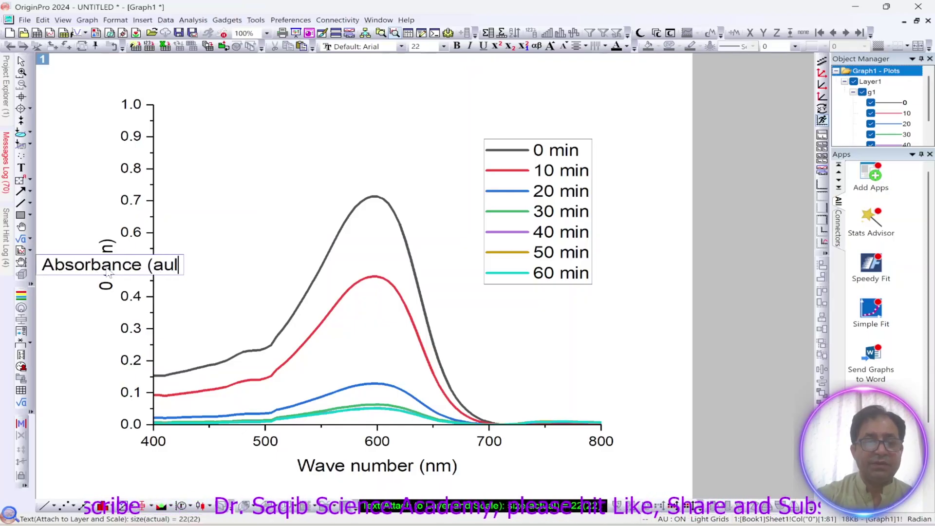
pyautogui.press('BackSpace')
pyautogui.write('.u')
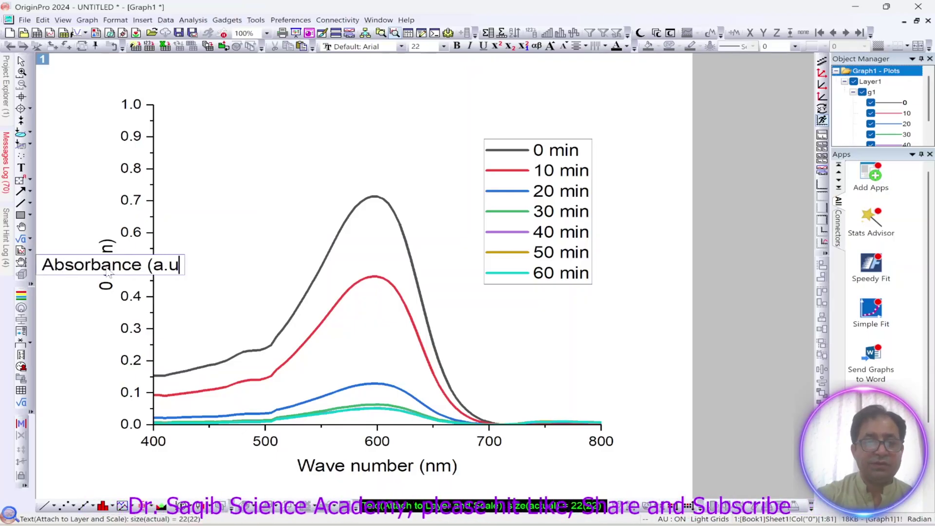
pyautogui.write('.)')
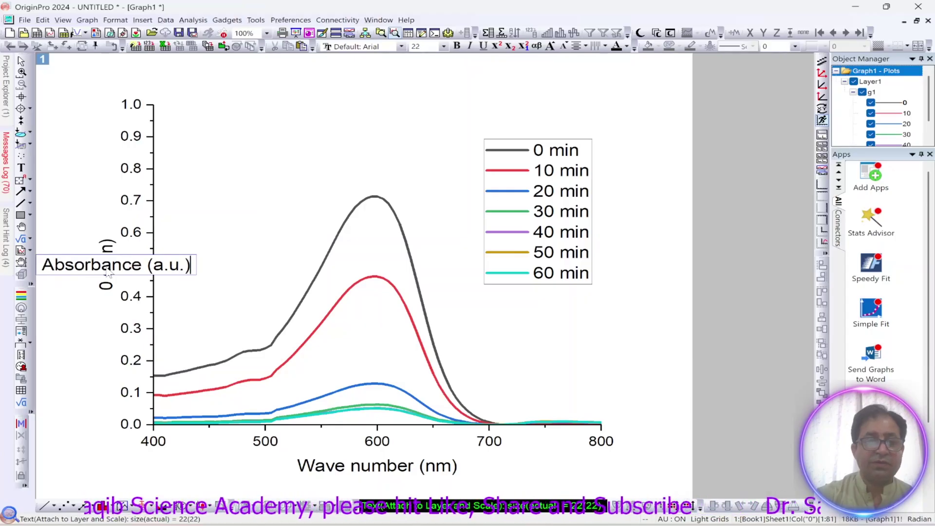
pyautogui.click(81, 322)
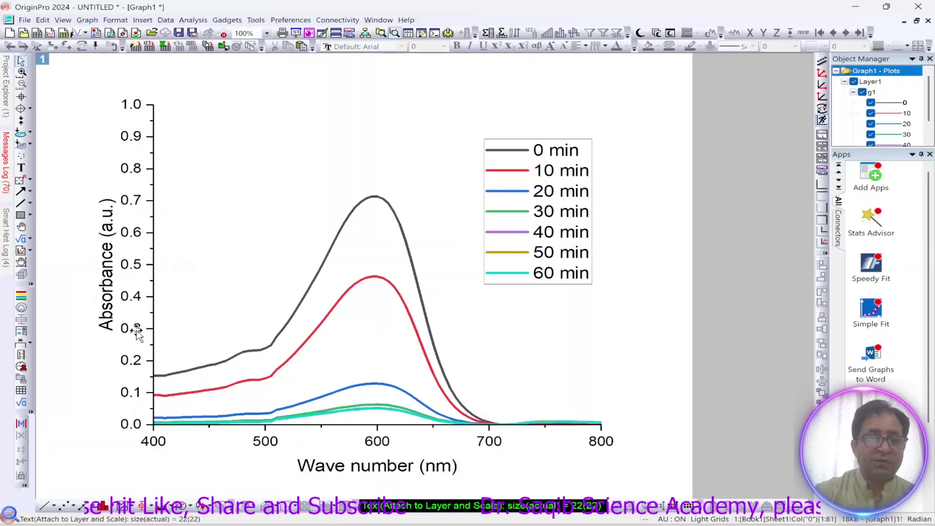
pyautogui.click(136, 234)
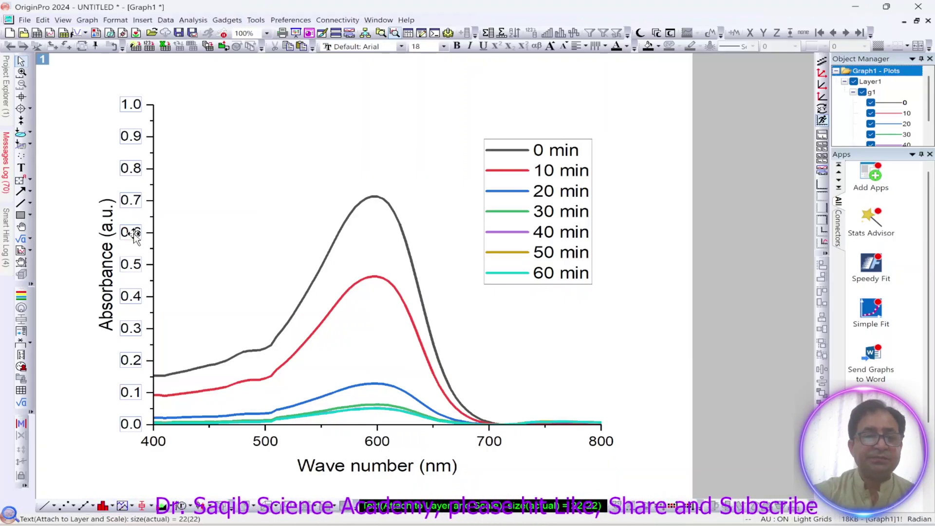
# - Delete the Y tick labels and set the left axis major and minor ticks to None
pyautogui.press('Delete')
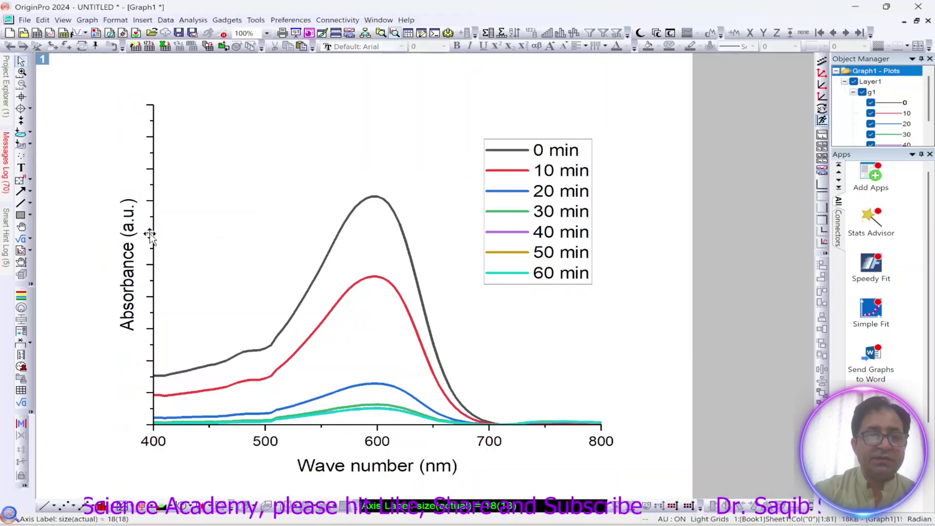
pyautogui.doubleClick(150, 236)
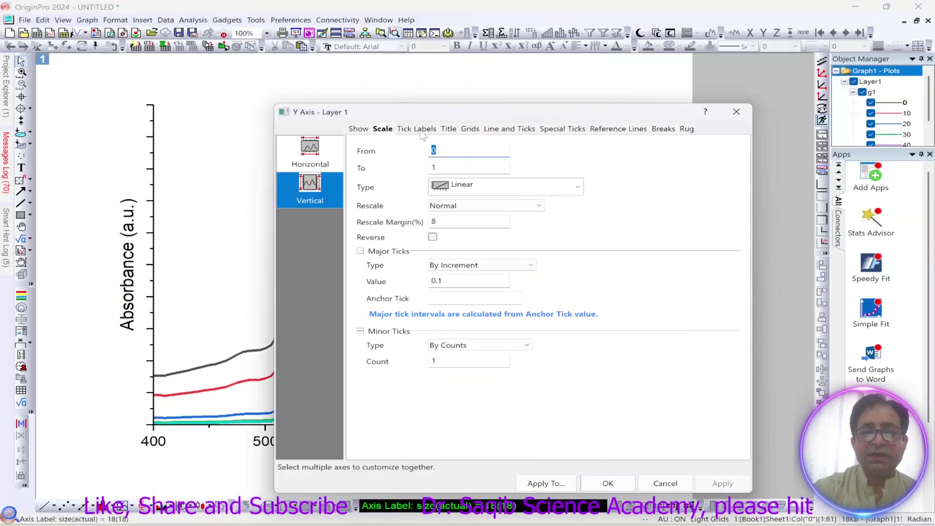
pyautogui.click(510, 129)
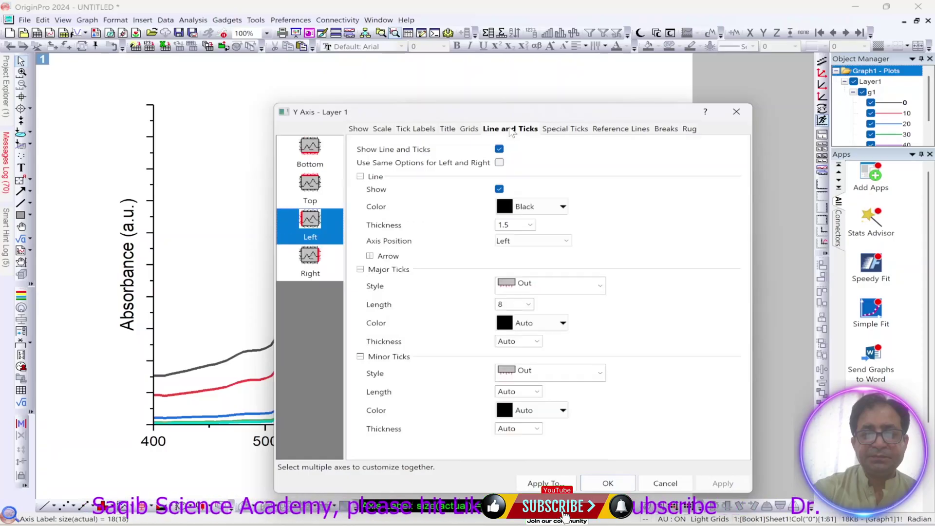
pyautogui.click(519, 288)
pyautogui.click(531, 347)
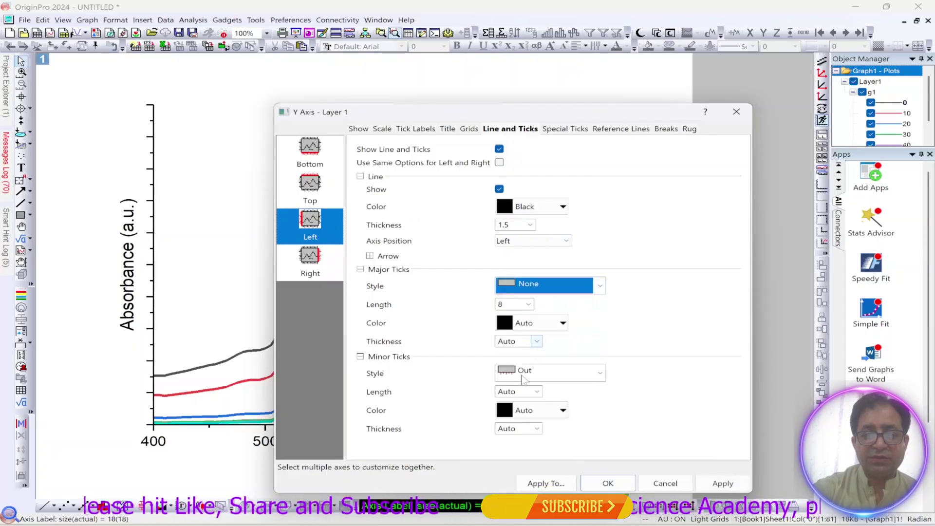
pyautogui.click(525, 374)
pyautogui.click(520, 439)
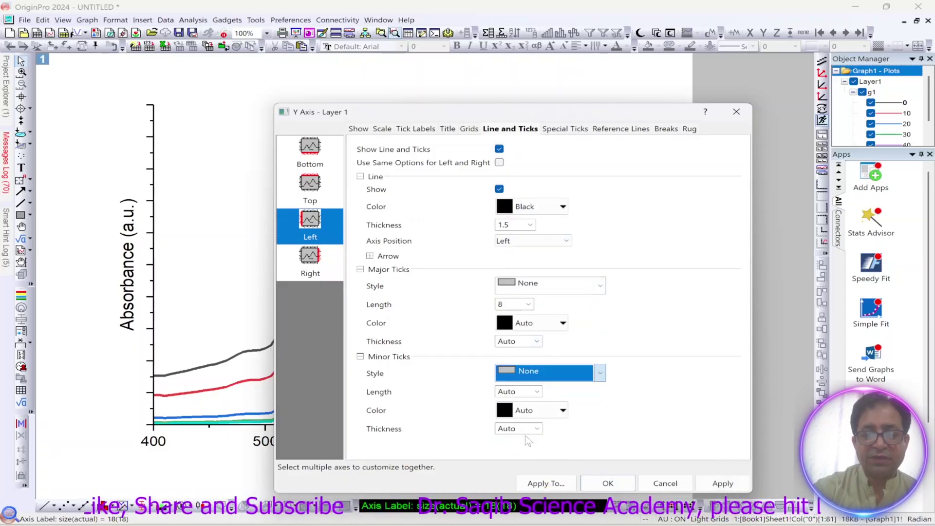
pyautogui.click(715, 485)
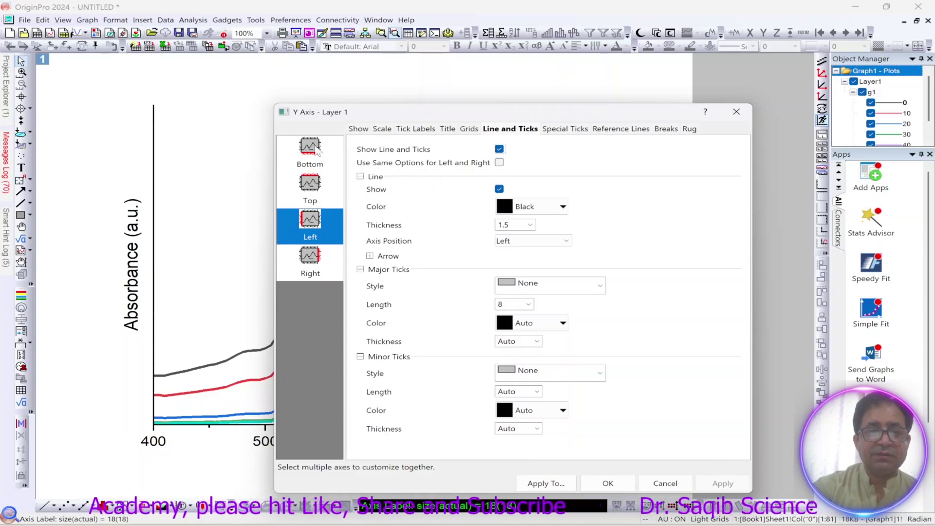
pyautogui.click(310, 154)
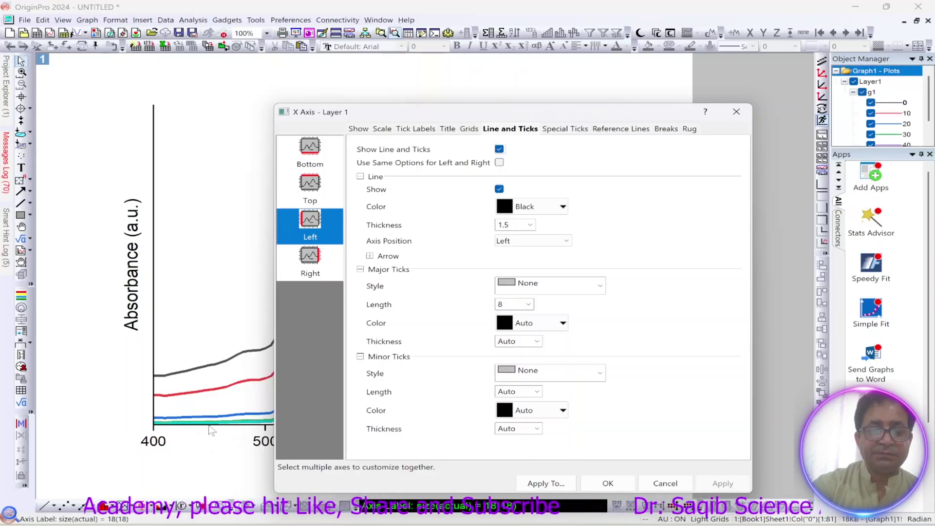
# - Set the bottom axis minor tick style to None and apply it
pyautogui.click(309, 151)
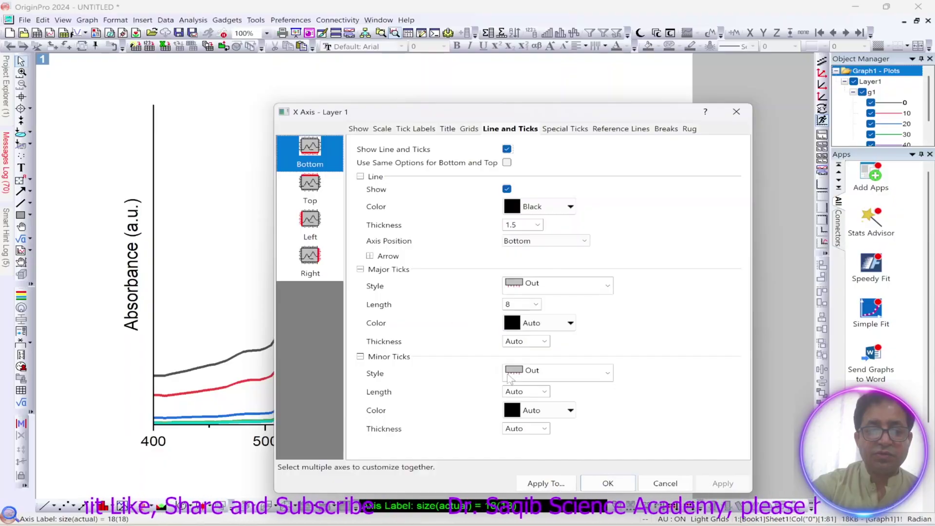
pyautogui.click(526, 375)
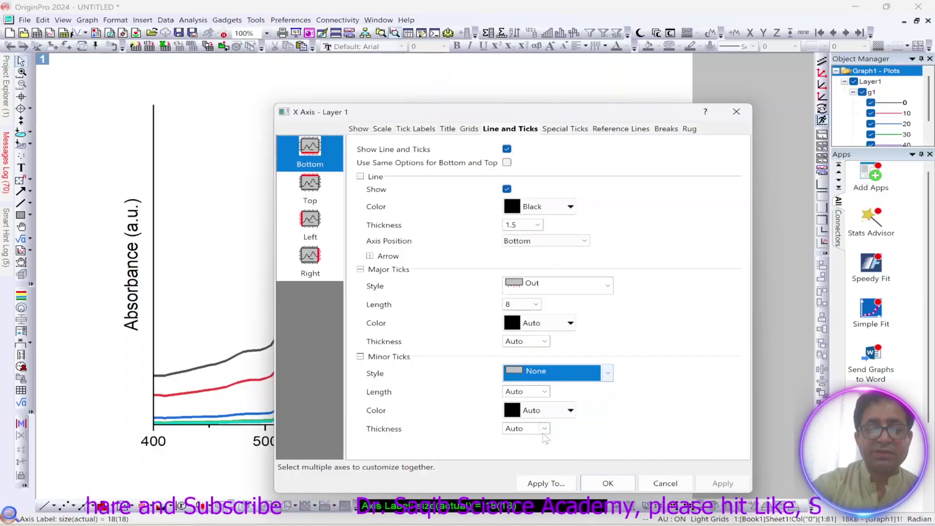
pyautogui.click(717, 489)
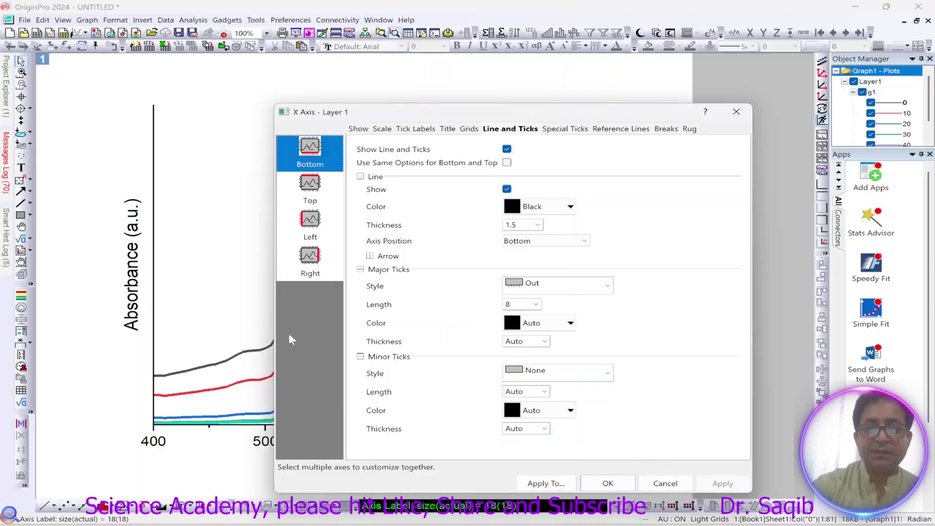
pyautogui.click(469, 129)
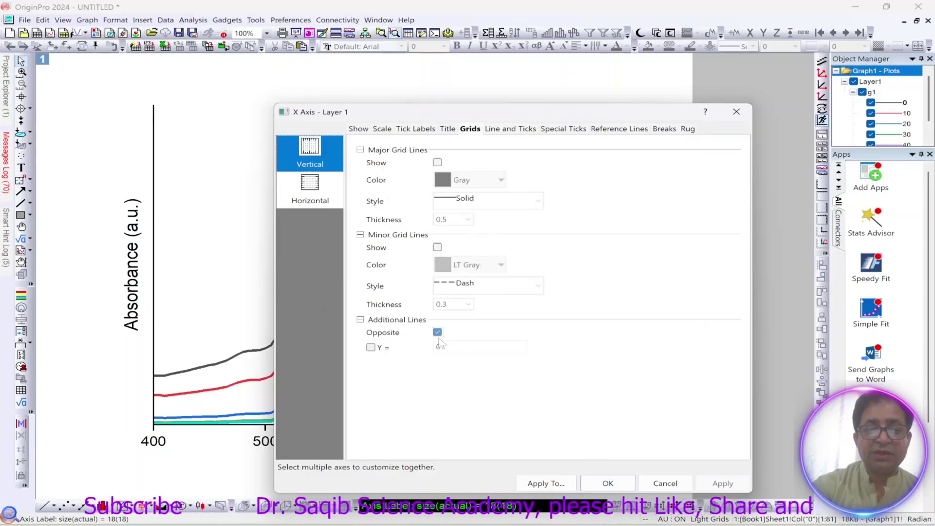
# - Add opposite axis lines along the top and right edges to fully frame the plot
pyautogui.click(437, 332)
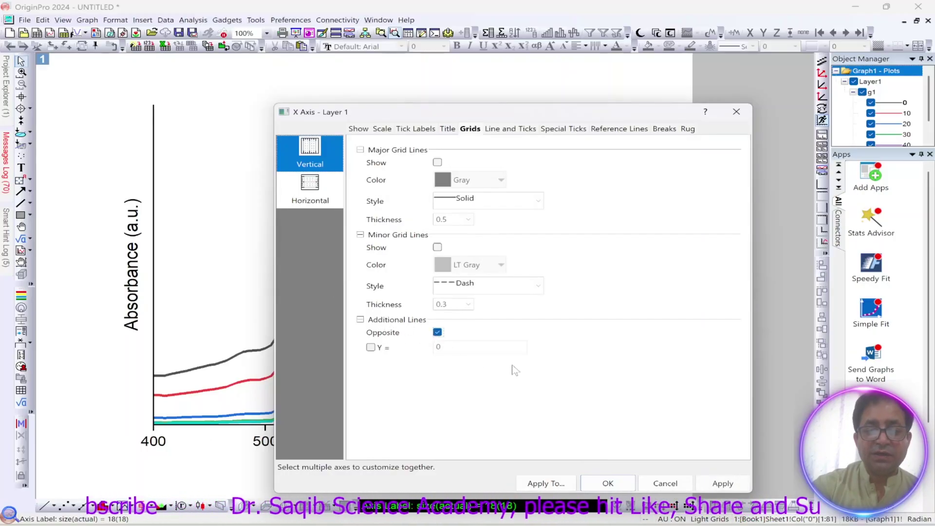
pyautogui.click(723, 483)
pyautogui.click(314, 203)
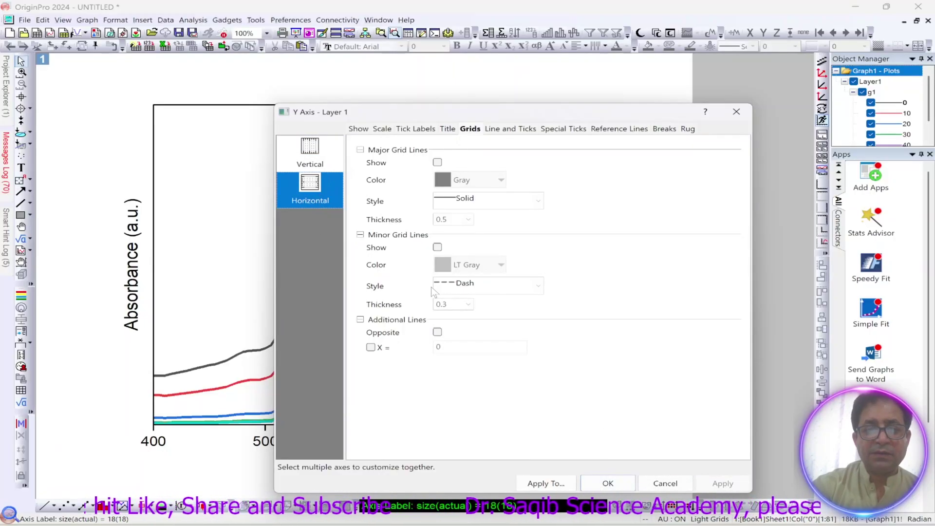
pyautogui.click(438, 332)
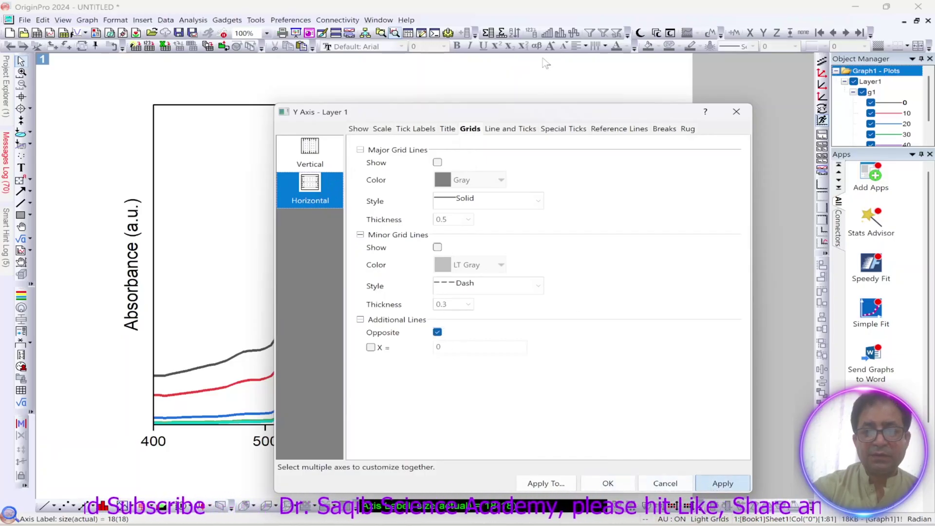
pyautogui.moveTo(533, 106); pyautogui.dragTo(303, 101)
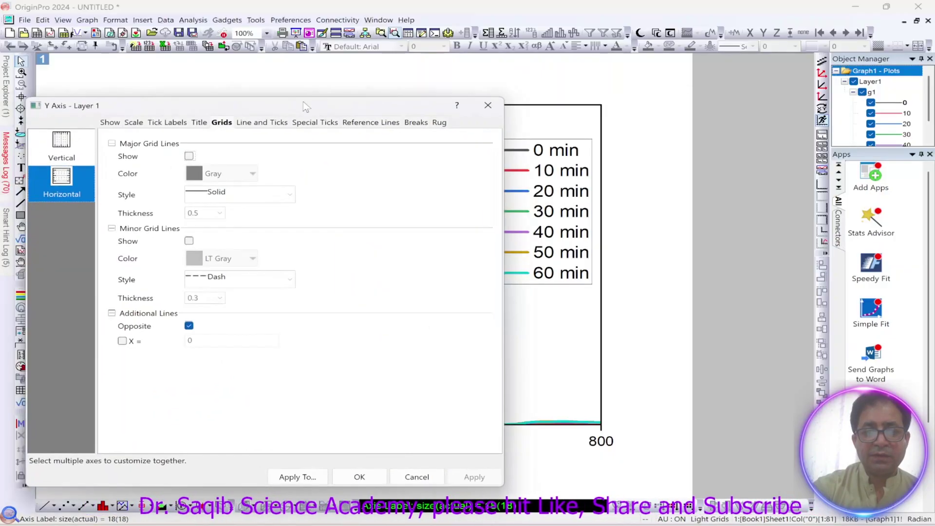
pyautogui.click(359, 477)
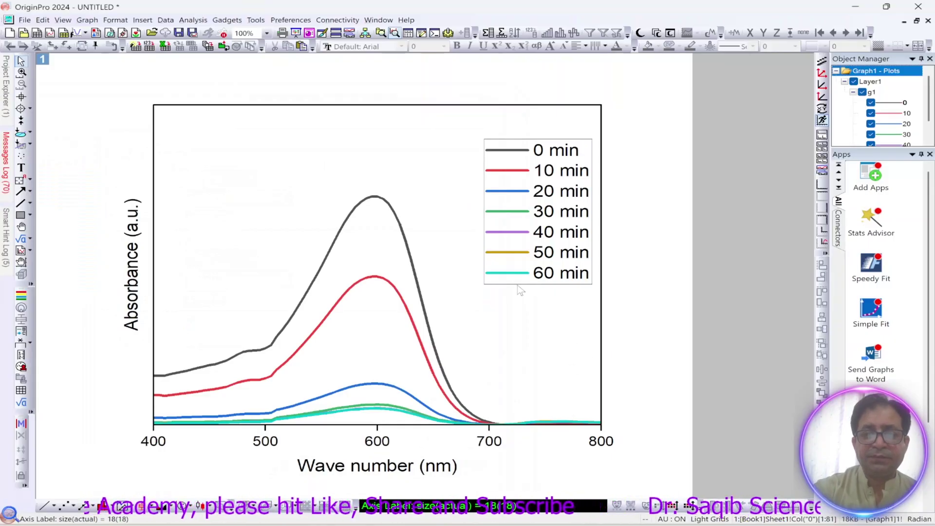
# - Set the 0–60 min legend's frame to None to remove its border
pyautogui.click(581, 146)
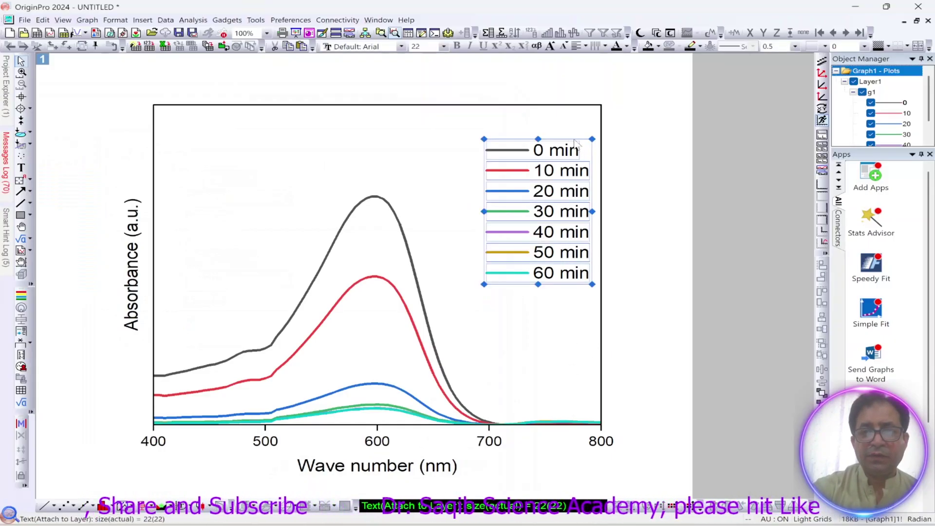
pyautogui.rightClick(581, 145)
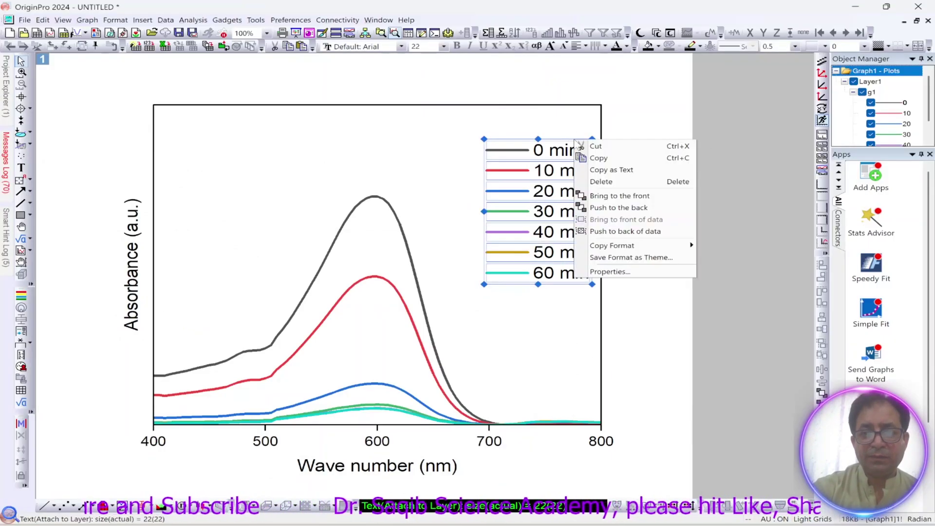
pyautogui.click(610, 271)
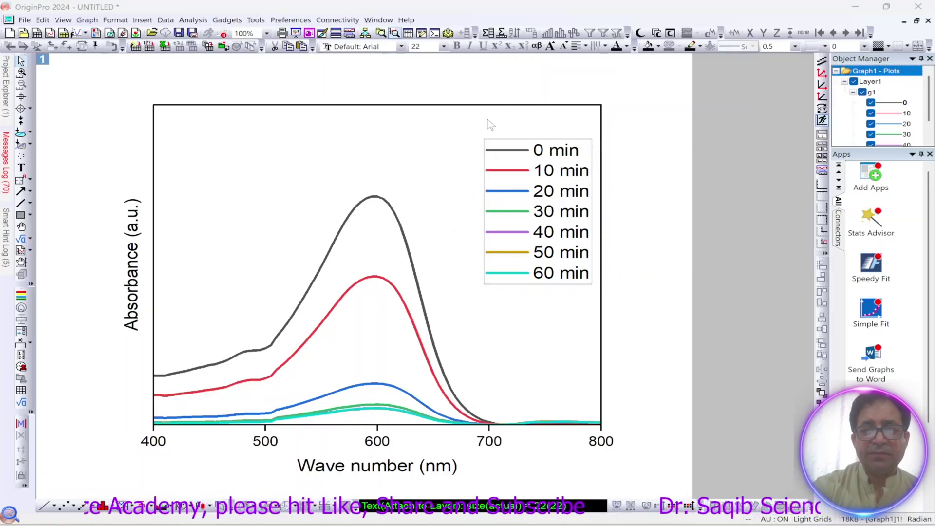
pyautogui.doubleClick(521, 142)
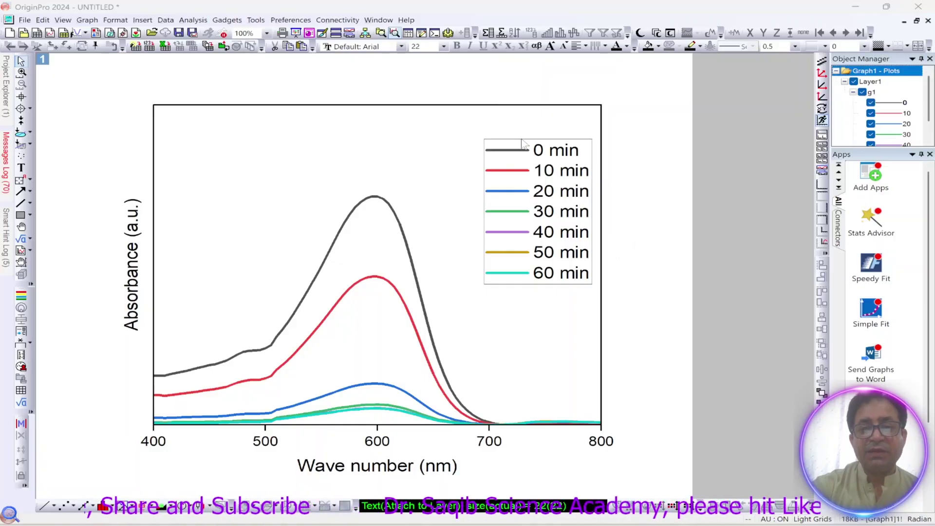
pyautogui.doubleClick(523, 142)
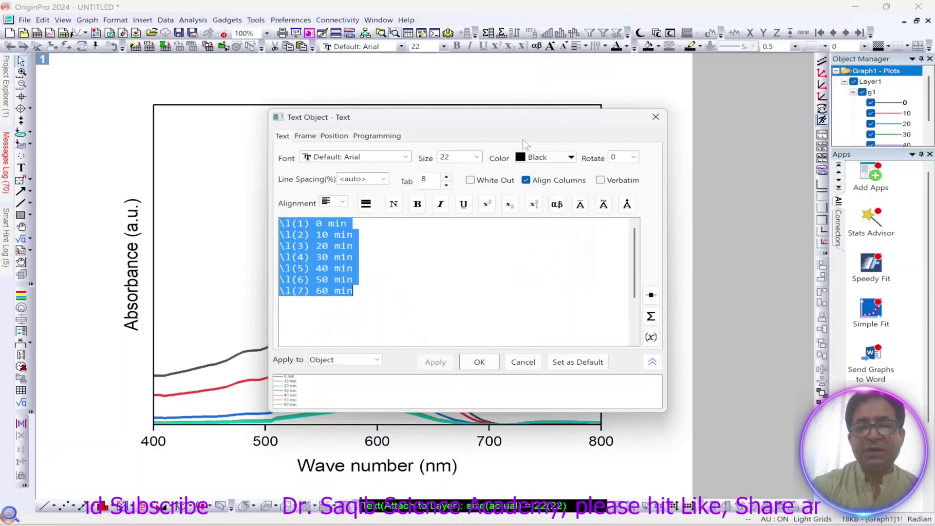
pyautogui.click(305, 136)
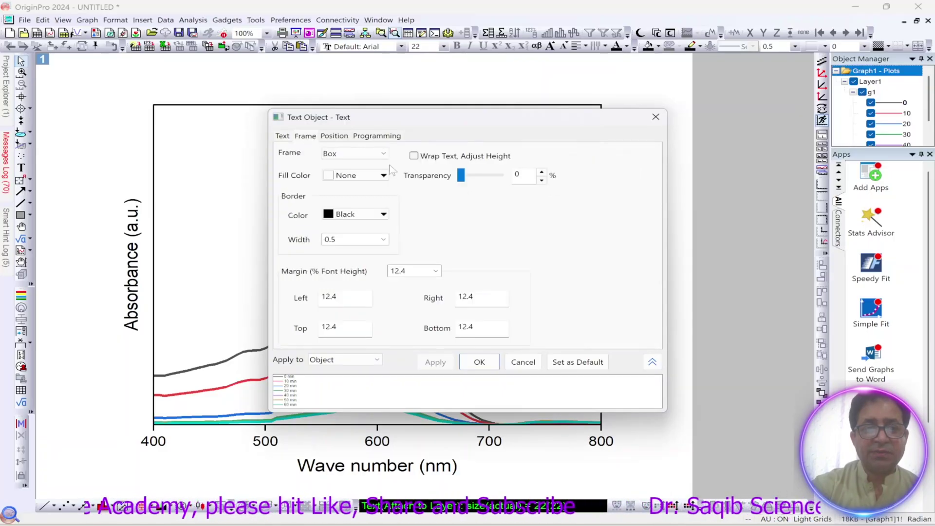
pyautogui.click(363, 154)
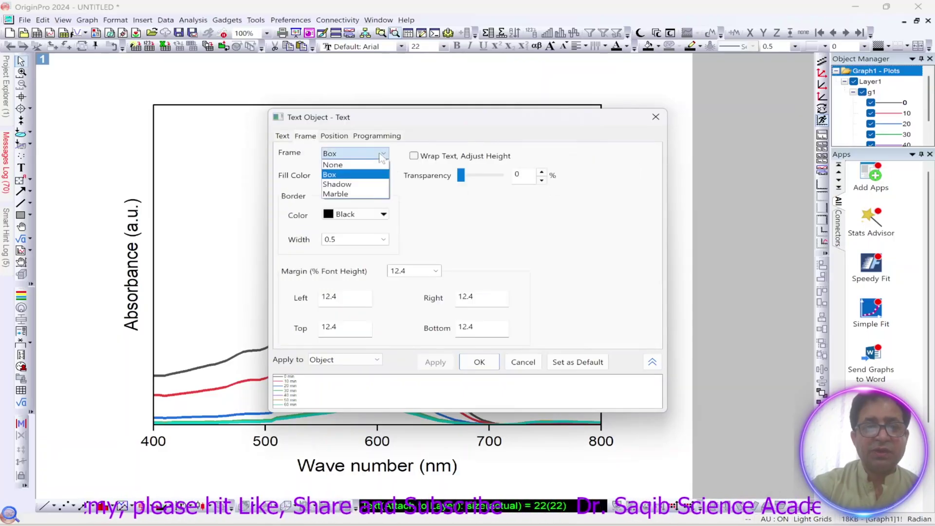
pyautogui.click(356, 166)
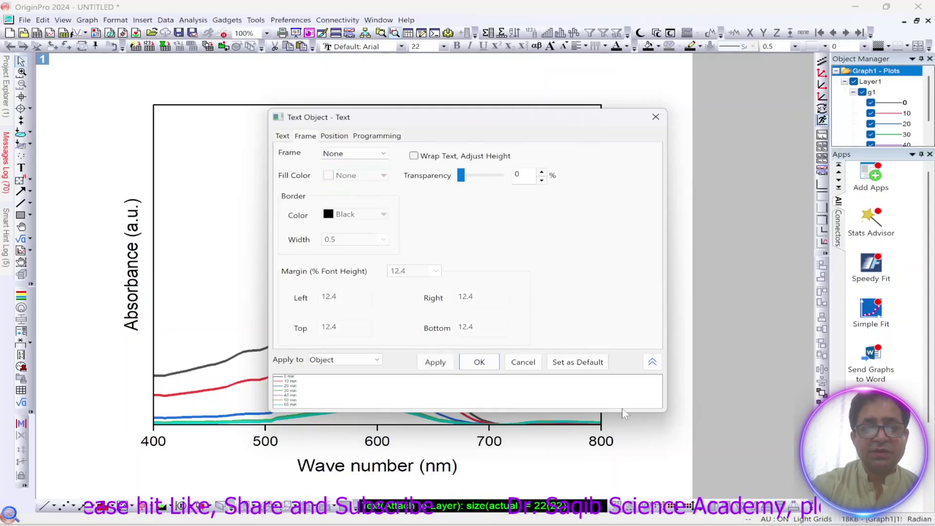
pyautogui.click(479, 361)
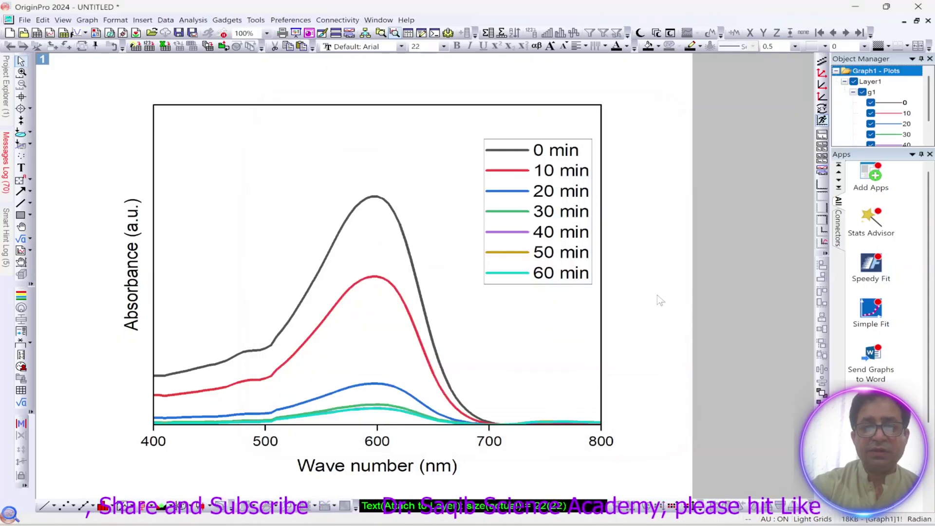
# - Set the legend font to Times New Roman
pyautogui.click(531, 265)
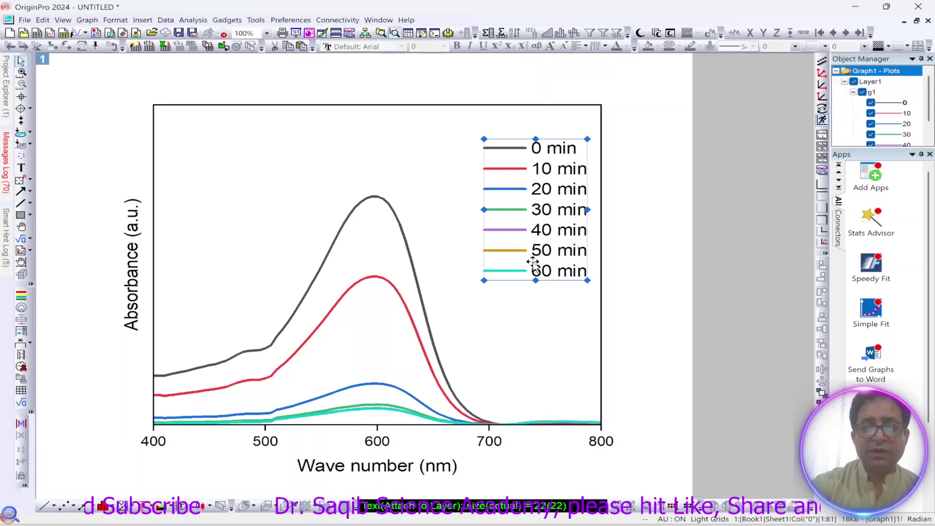
pyautogui.click(214, 463)
pyautogui.click(560, 190)
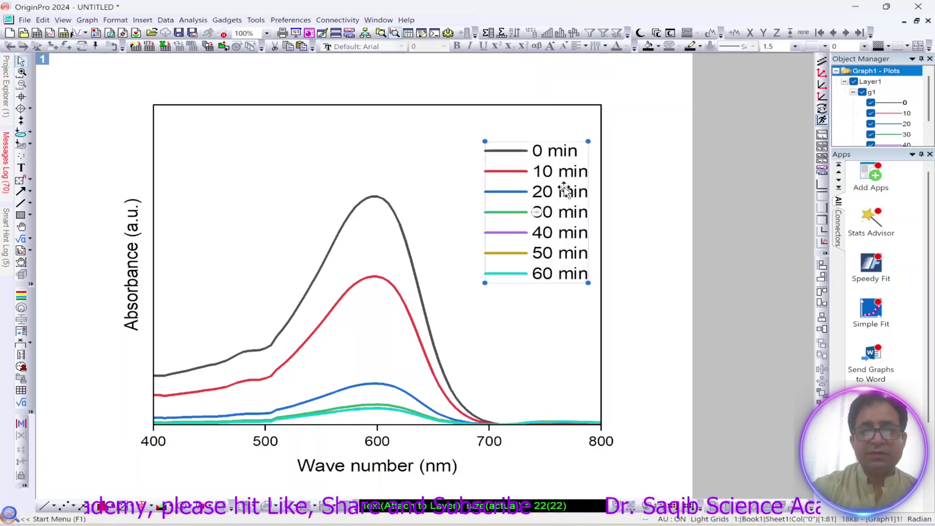
pyautogui.click(357, 46)
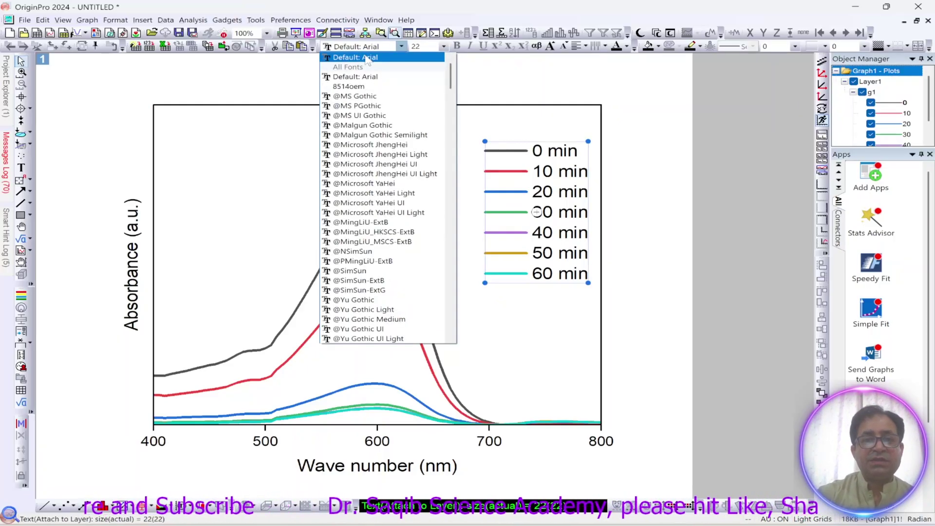
pyautogui.scroll(-15, 366, 58)
pyautogui.write('Times New Roma')
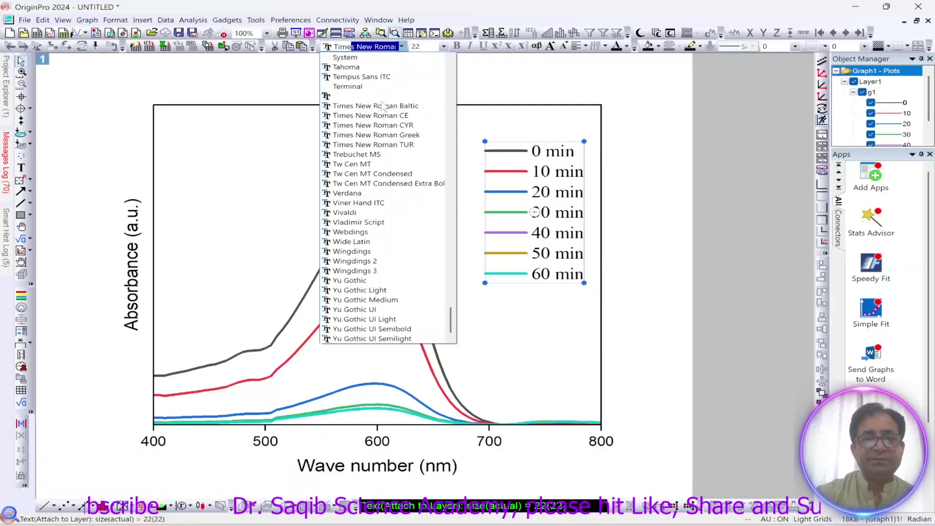
pyautogui.click(384, 97)
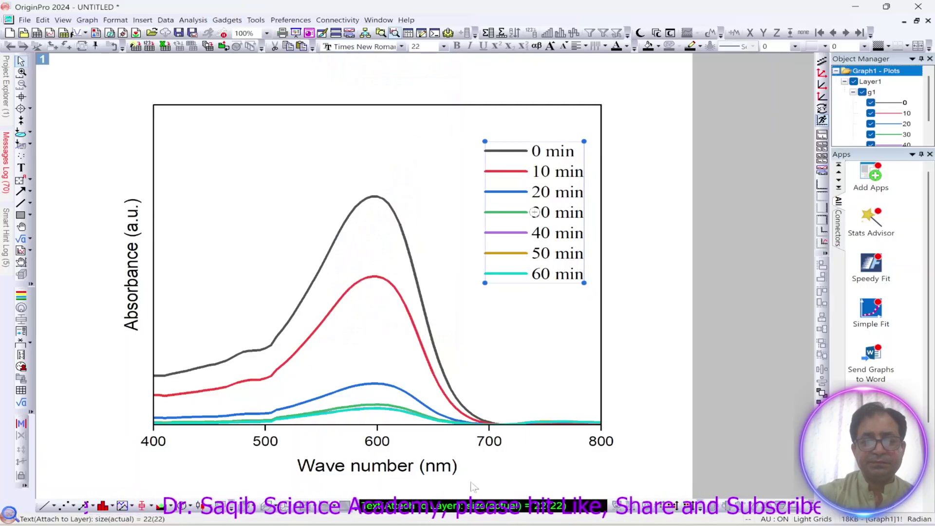
# - Apply Times New Roman to the Wave number (nm) title and the 400–800 tick labels
pyautogui.click(376, 469)
pyautogui.click(355, 47)
pyautogui.write('Time')
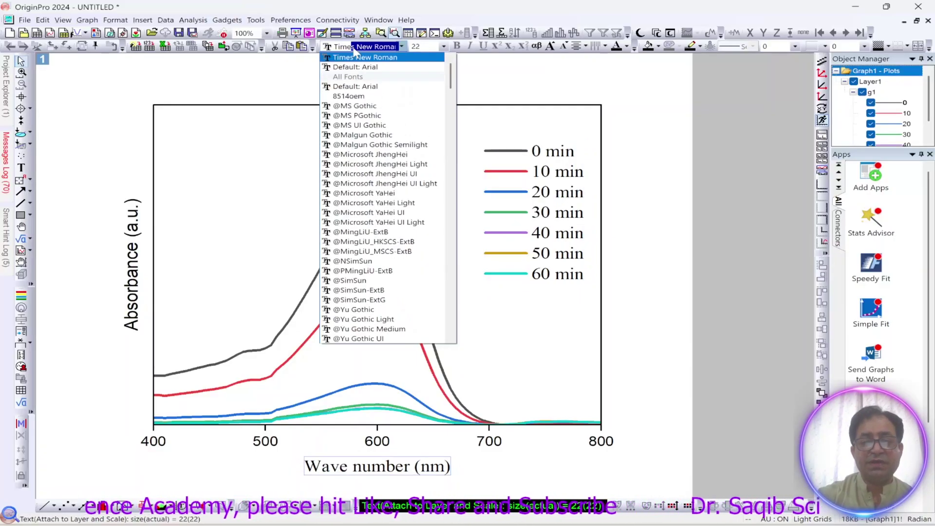
pyautogui.press('Return')
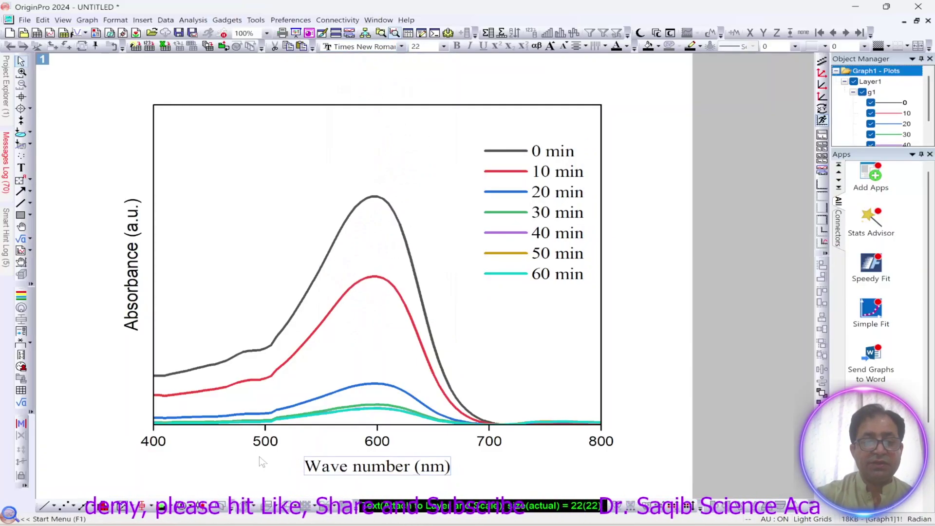
pyautogui.click(260, 442)
pyautogui.click(369, 49)
pyautogui.write('Time')
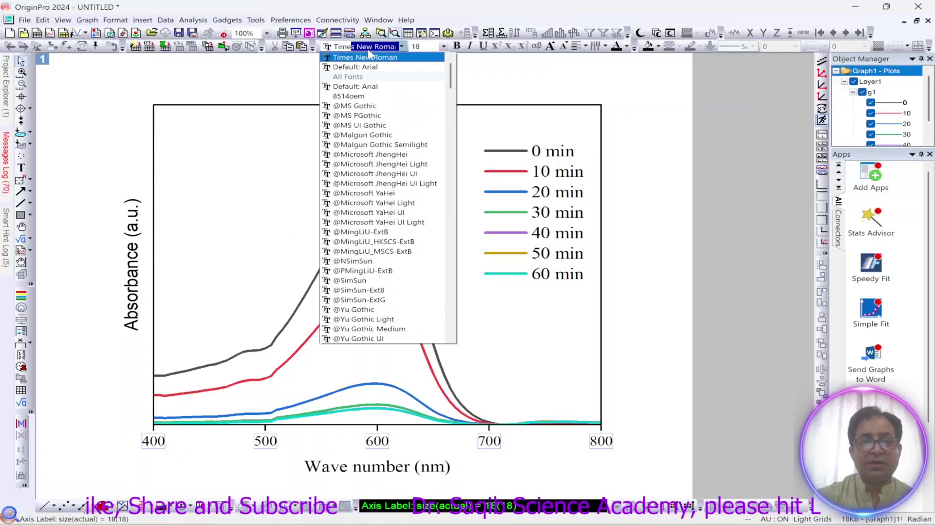
pyautogui.press('Return')
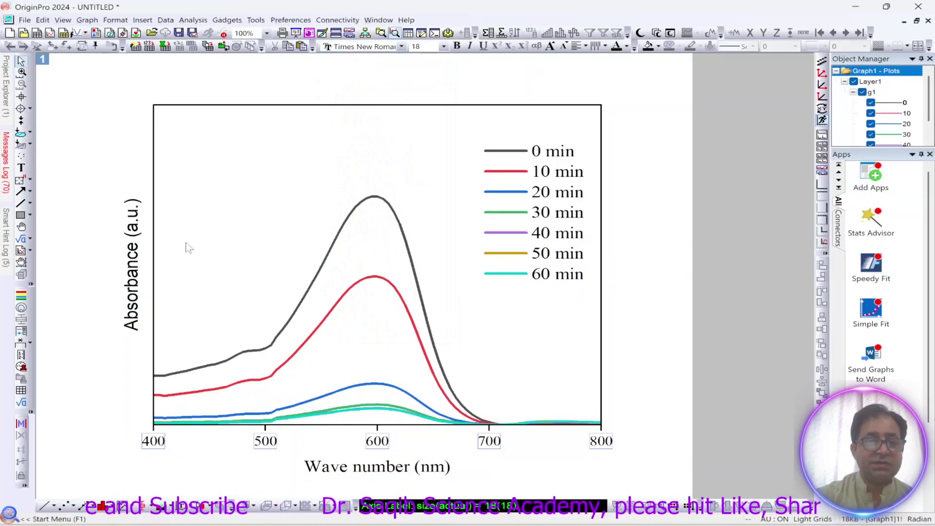
# - Set the Absorbance (a.u.) title font to Times New Roman
pyautogui.click(132, 273)
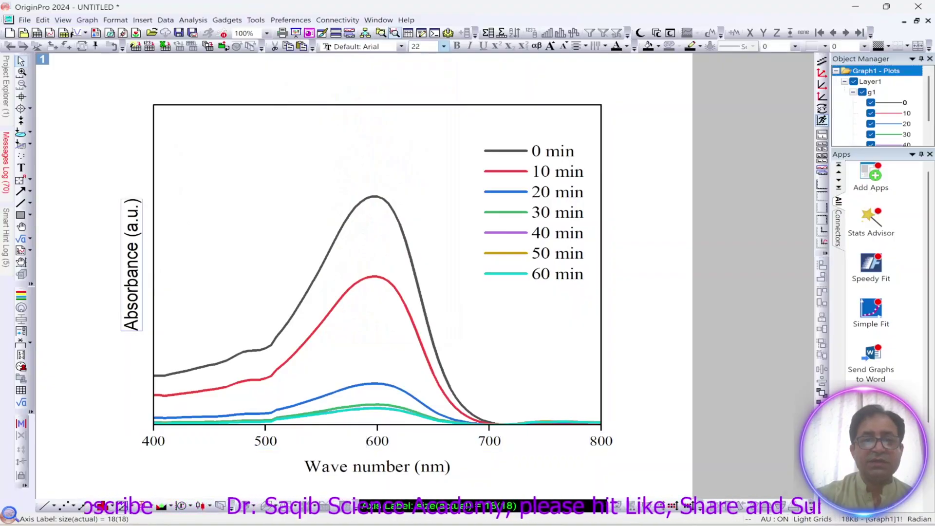
pyautogui.click(371, 46)
pyautogui.write('Times New Roman')
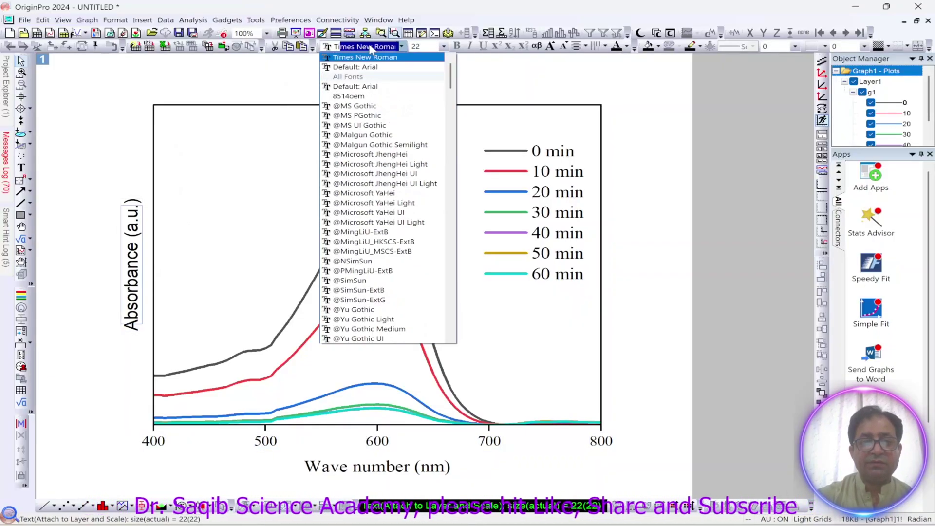
pyautogui.press('Return')
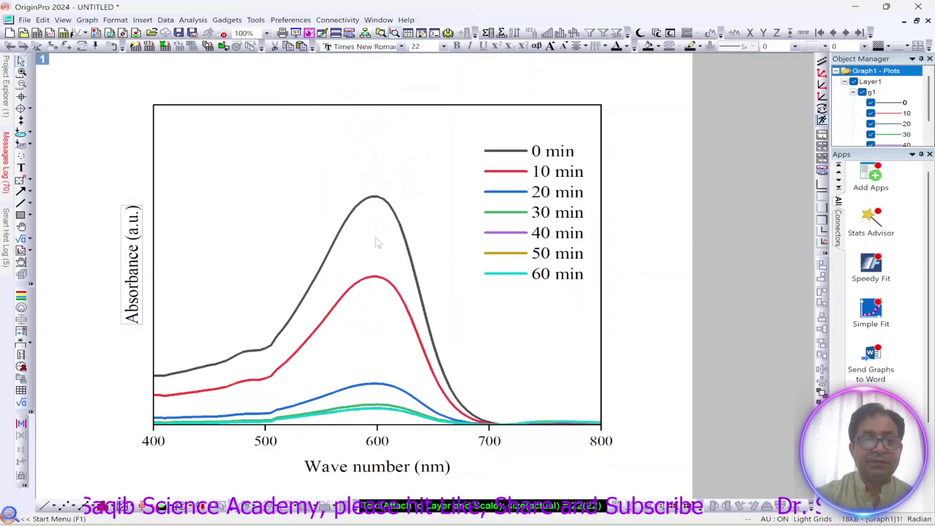
pyautogui.click(104, 391)
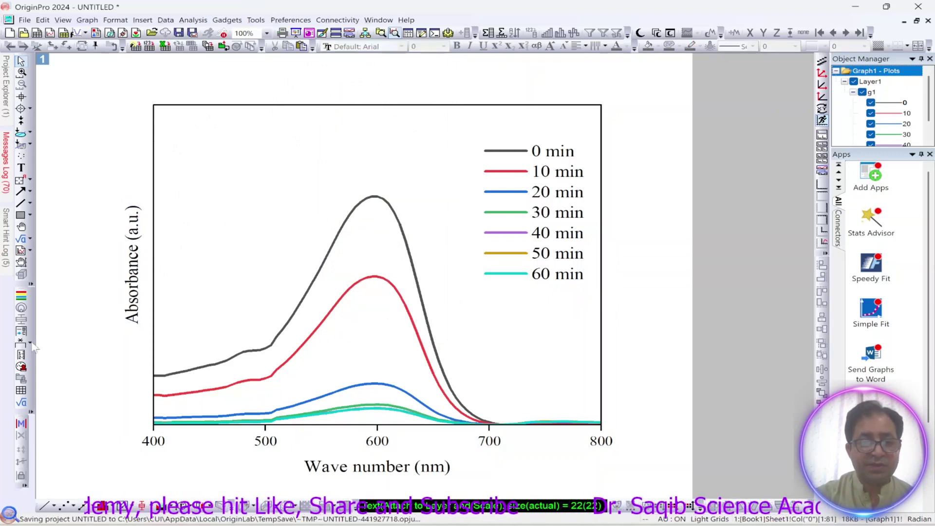
# - Enlarge the Wave number (nm) and Absorbance (a.u.) axis titles to size 28
pyautogui.click(140, 306)
pyautogui.click(378, 447)
pyautogui.click(352, 468)
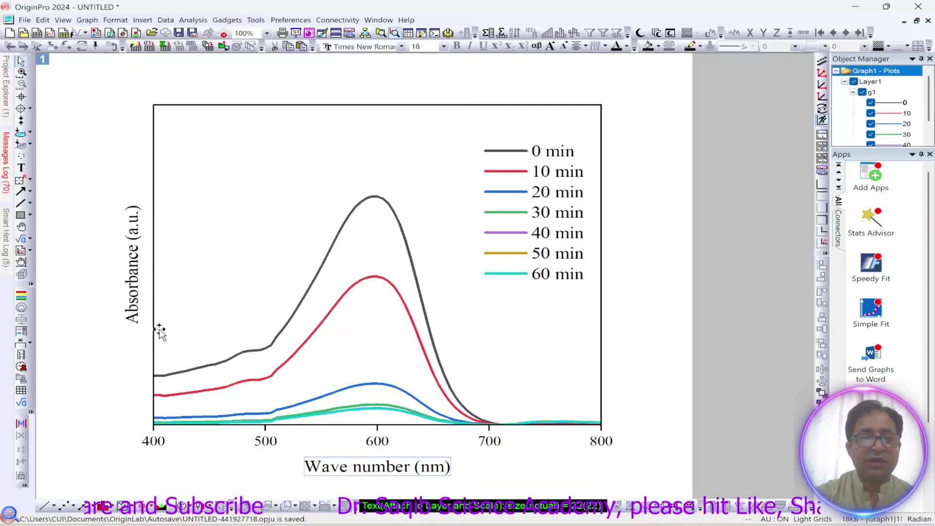
pyautogui.click(135, 295)
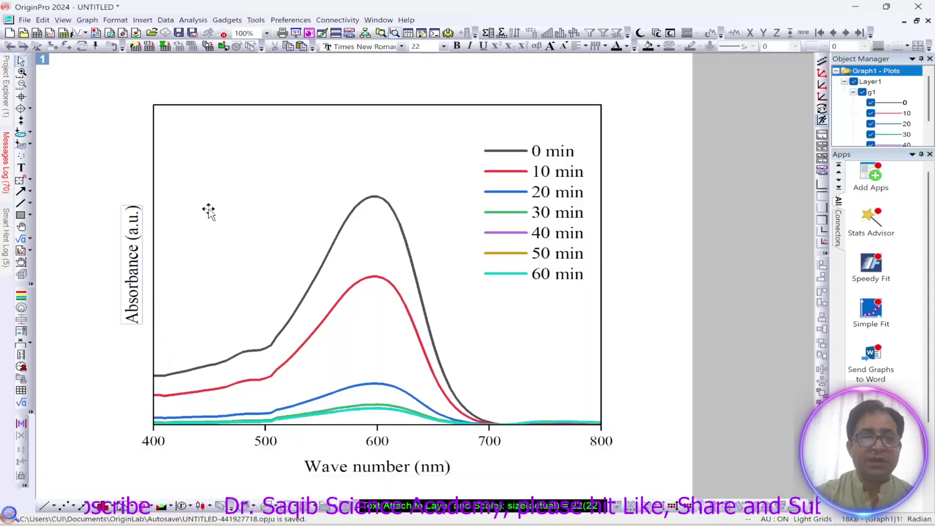
pyautogui.click(419, 46)
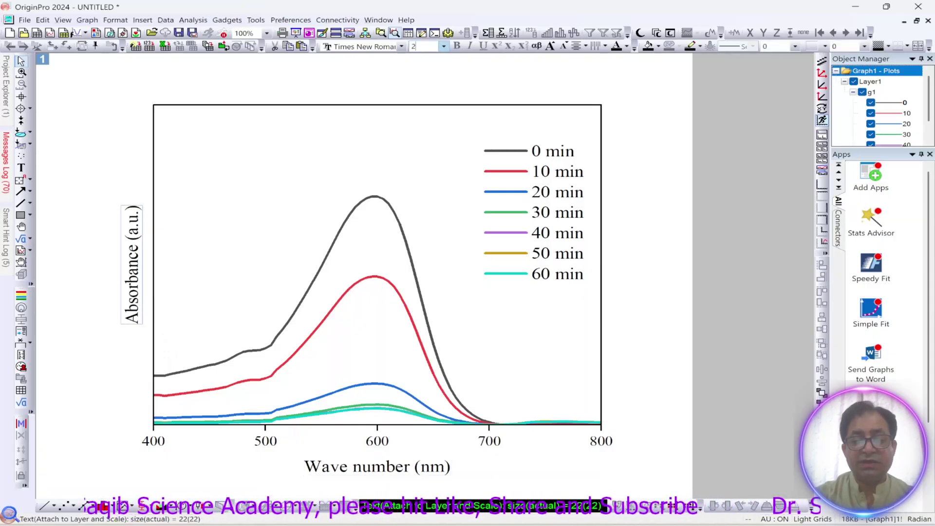
pyautogui.click(377, 473)
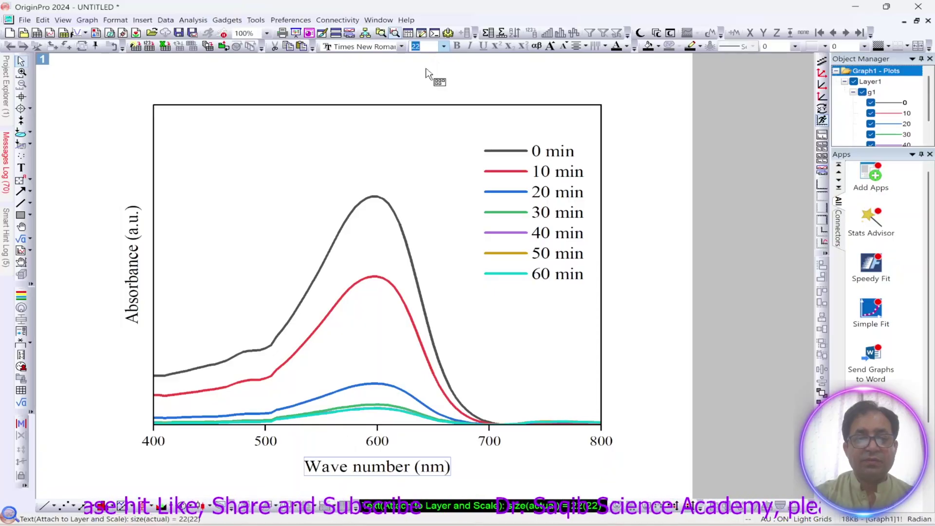
pyautogui.hotkey('ctrl', ']')
pyautogui.click(139, 304)
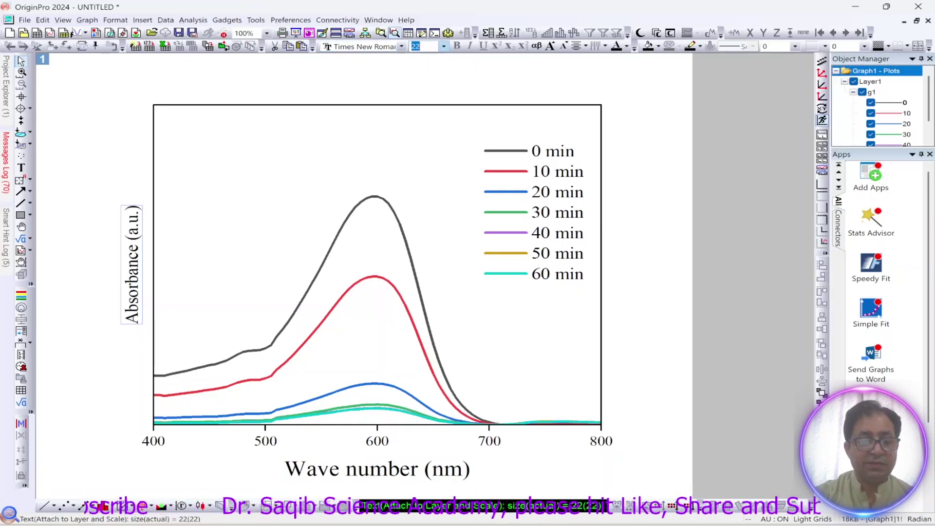
pyautogui.press('Return')
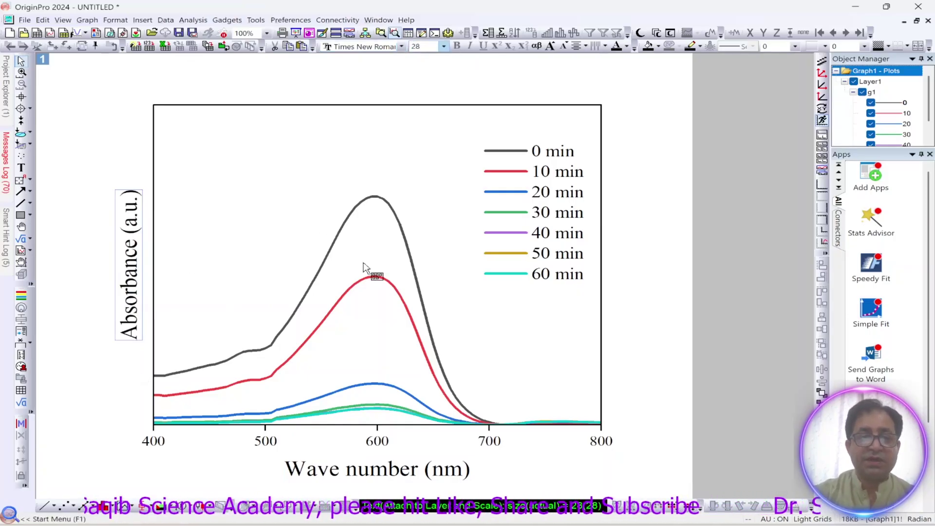
# - Set the 400–800 tick labels to font size 26
pyautogui.click(377, 446)
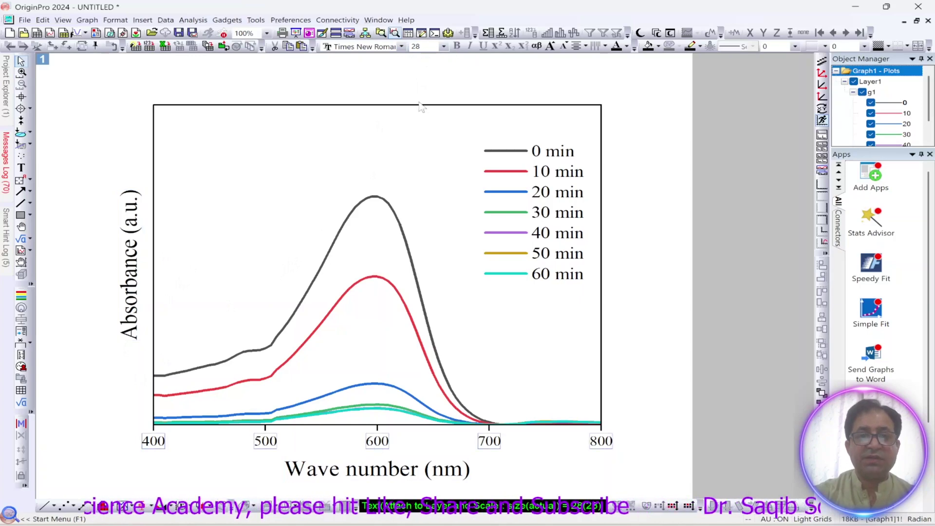
pyautogui.click(422, 46)
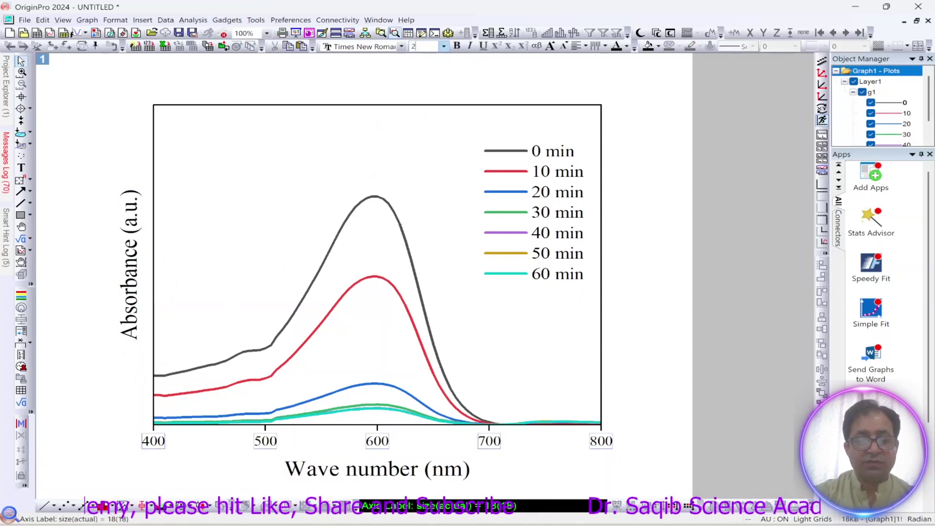
pyautogui.write('26')
pyautogui.press('Return')
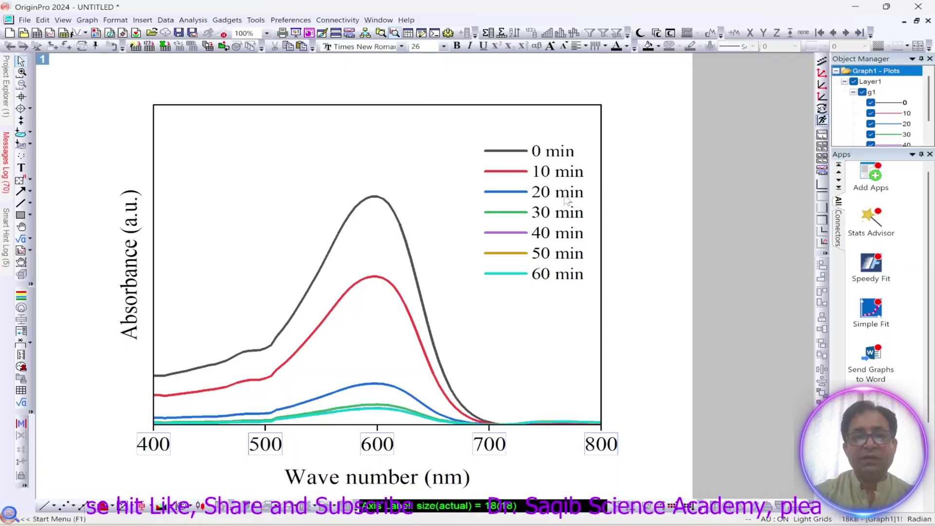
pyautogui.click(549, 189)
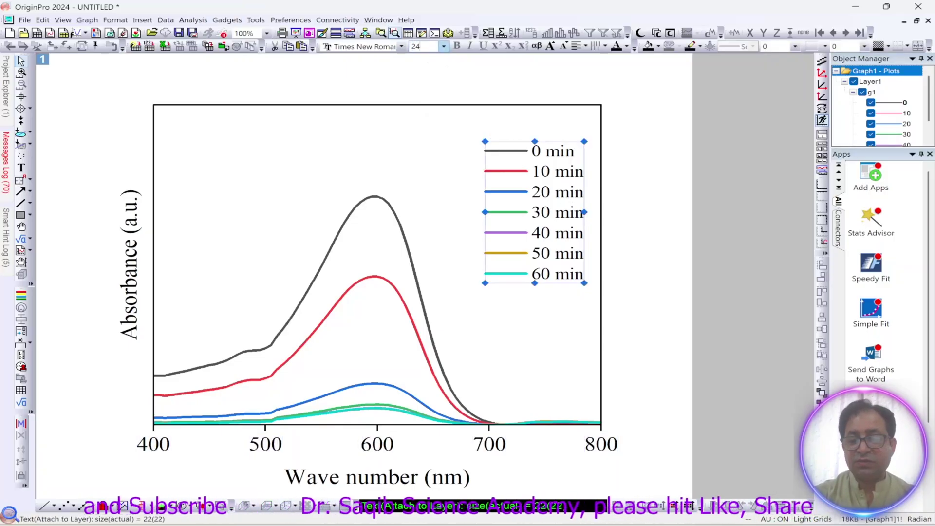
# - Set the legend text size to 24 pt
pyautogui.write('24')
pyautogui.press('Return')
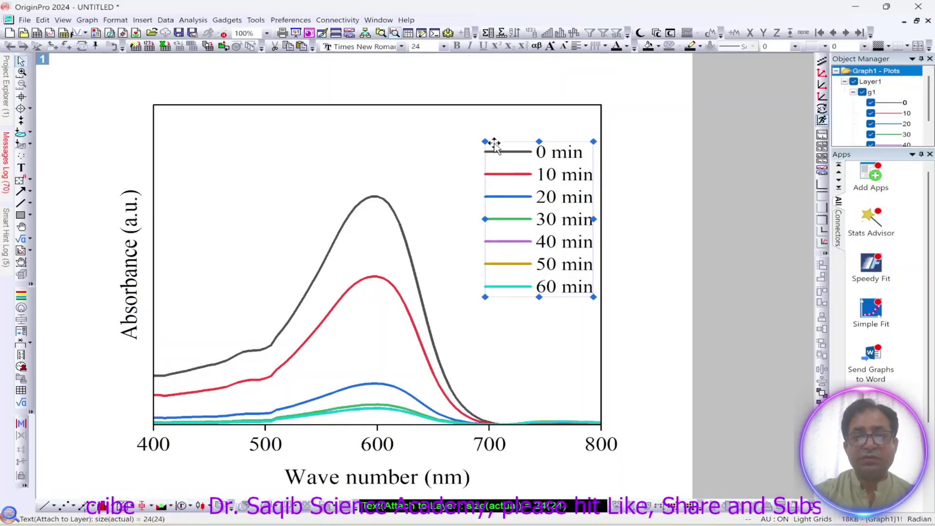
pyautogui.press('Escape')
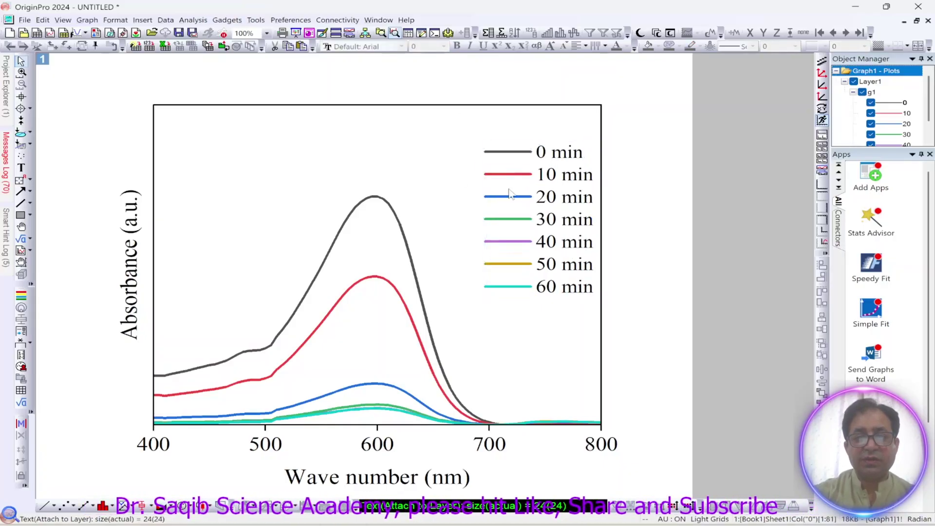
# - Move the legend slightly lower in the plot's upper right and adjust its box width
pyautogui.click(560, 157)
pyautogui.click(558, 175)
pyautogui.moveTo(558, 176); pyautogui.dragTo(551, 206)
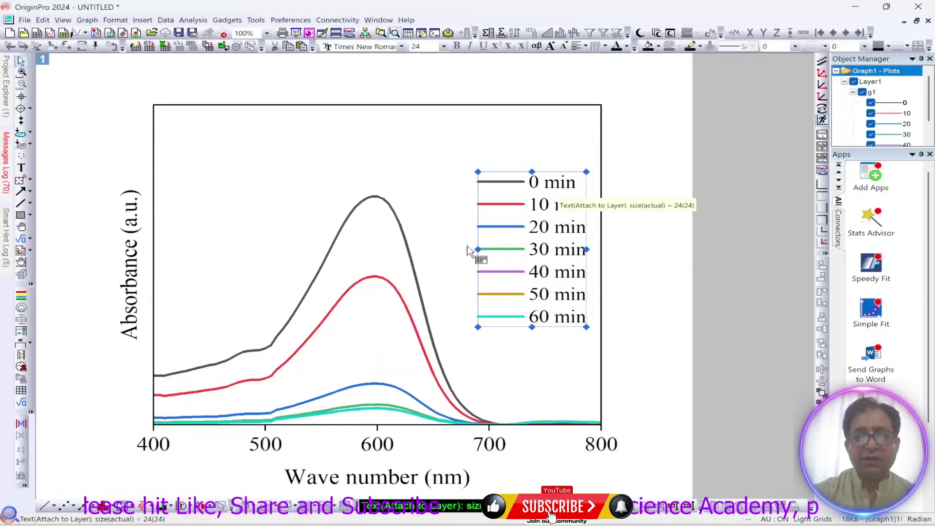
pyautogui.moveTo(469, 249)
pyautogui.mouseDown()
pyautogui.moveTo(414, 239)
pyautogui.moveTo(260, 241)
pyautogui.moveTo(467, 246)
pyautogui.moveTo(477, 252)
pyautogui.moveTo(447, 258)
pyautogui.moveTo(465, 263)
pyautogui.moveTo(479, 248)
pyautogui.mouseUp()
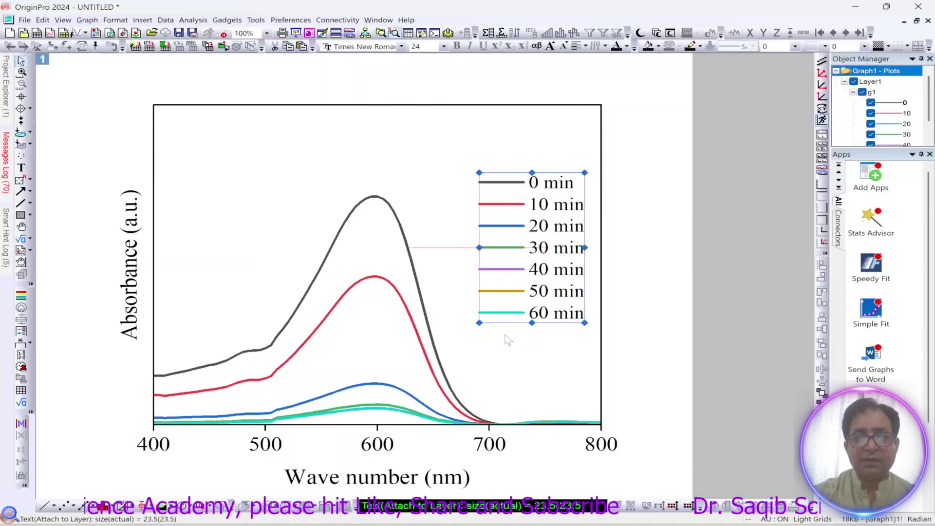
pyautogui.click(542, 351)
pyautogui.click(549, 301)
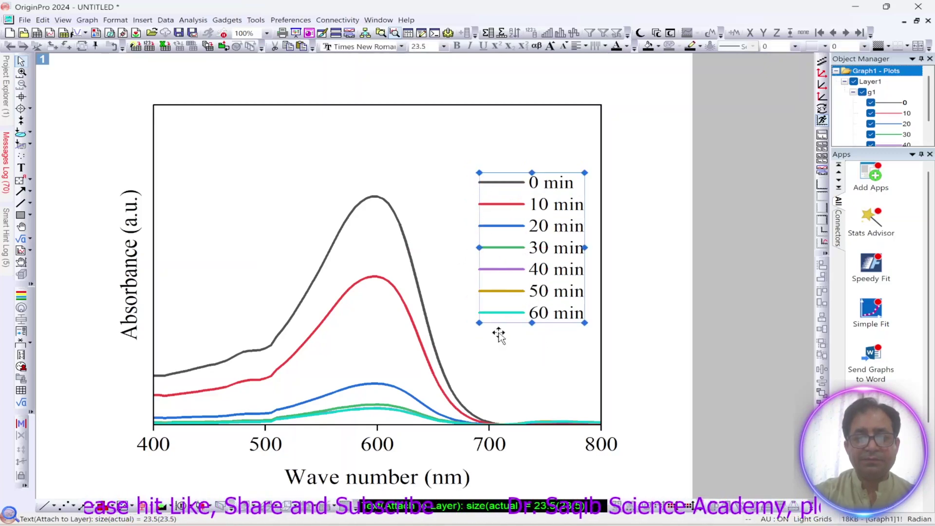
pyautogui.click(526, 388)
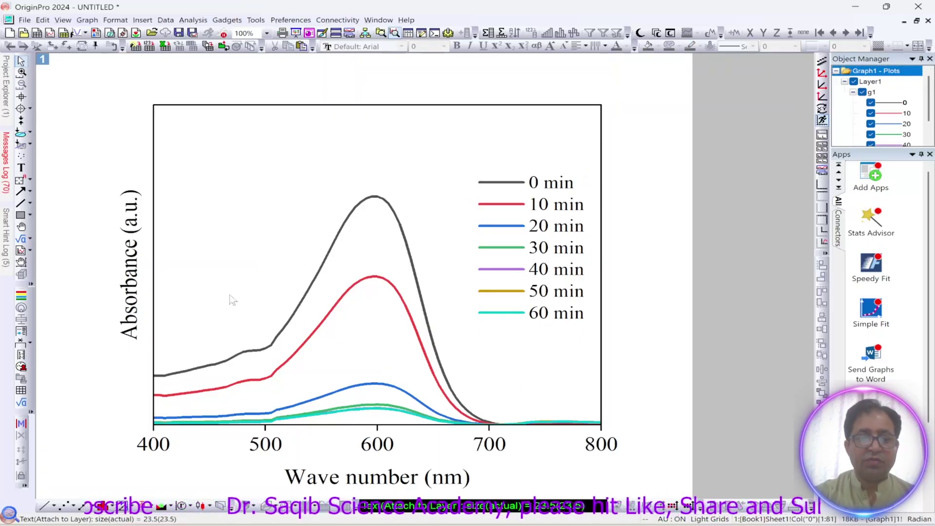
# - Open Export Graph from the graph page's context menu and list its image formats
pyautogui.click(369, 484)
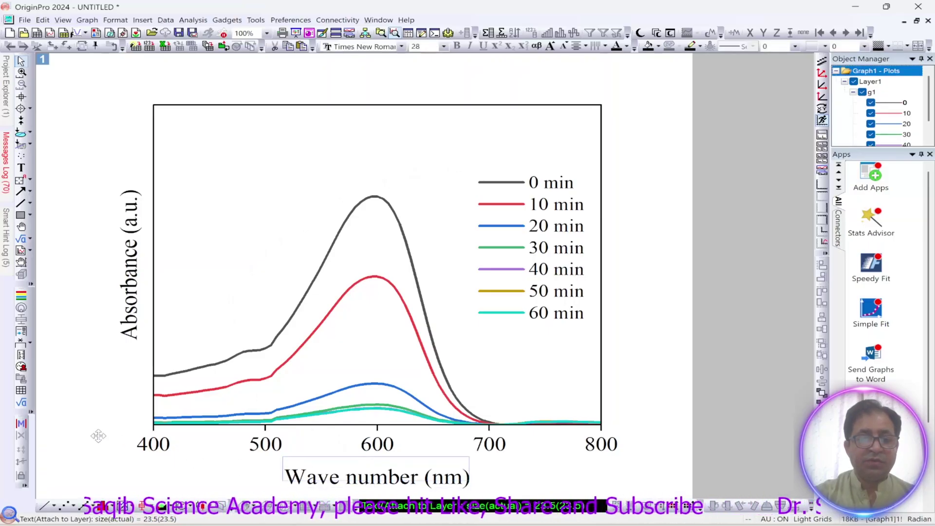
pyautogui.click(99, 321)
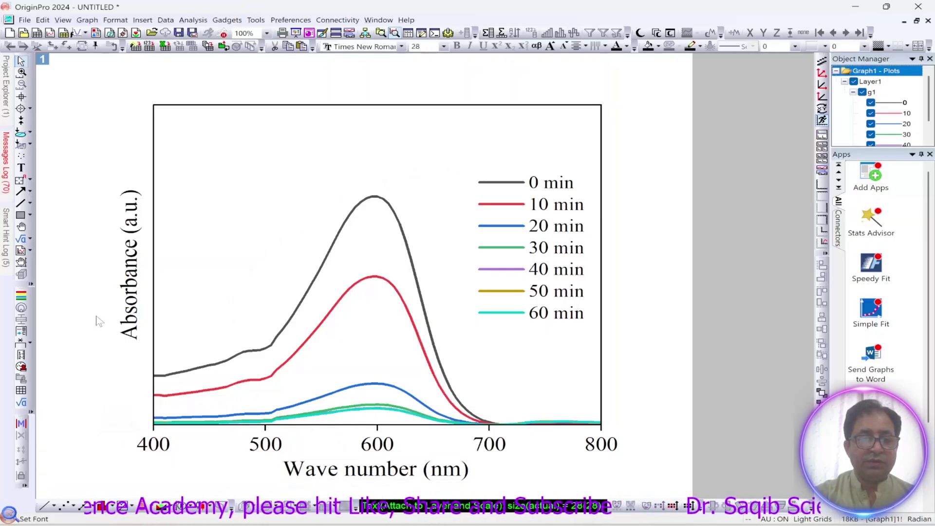
pyautogui.rightClick(101, 321)
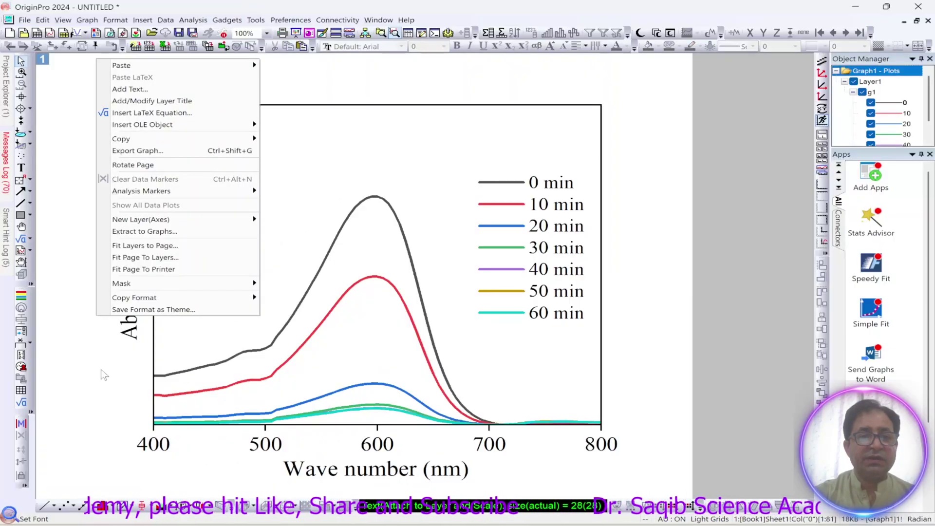
pyautogui.click(217, 151)
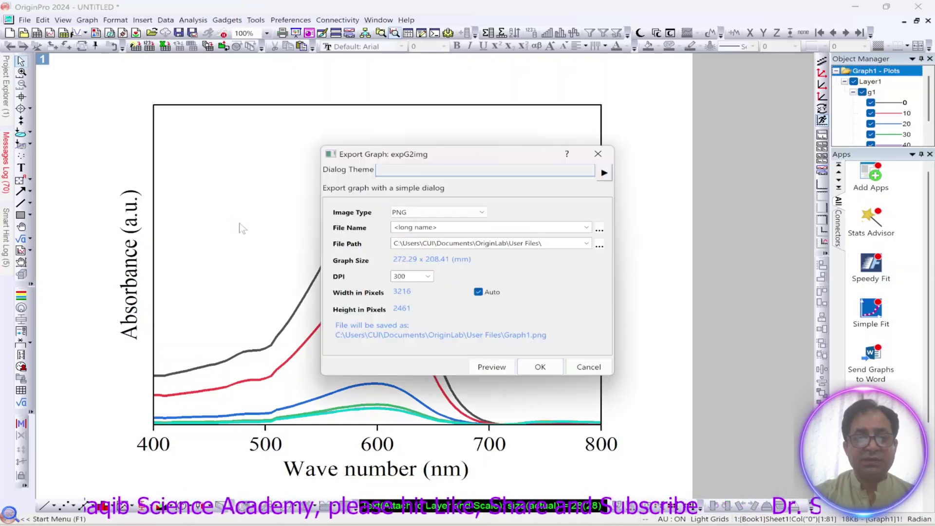
pyautogui.click(447, 213)
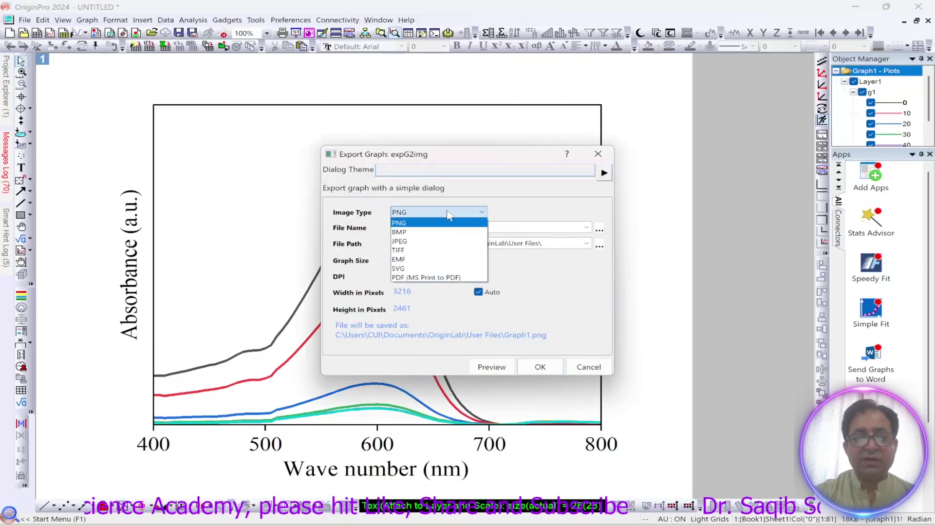
# - Choose TIFF as the image type and name the file 'UV Vis Spec. All'
pyautogui.click(414, 251)
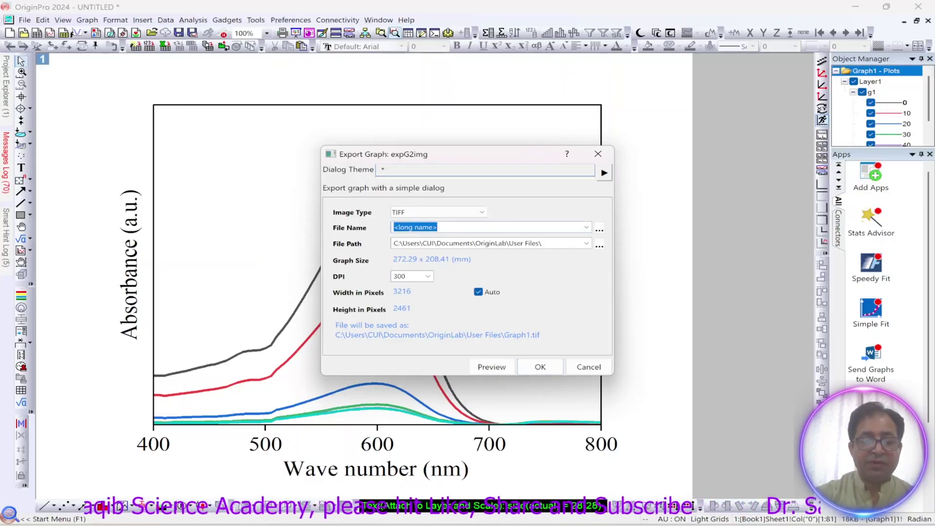
pyautogui.write('UV Vis Spec')
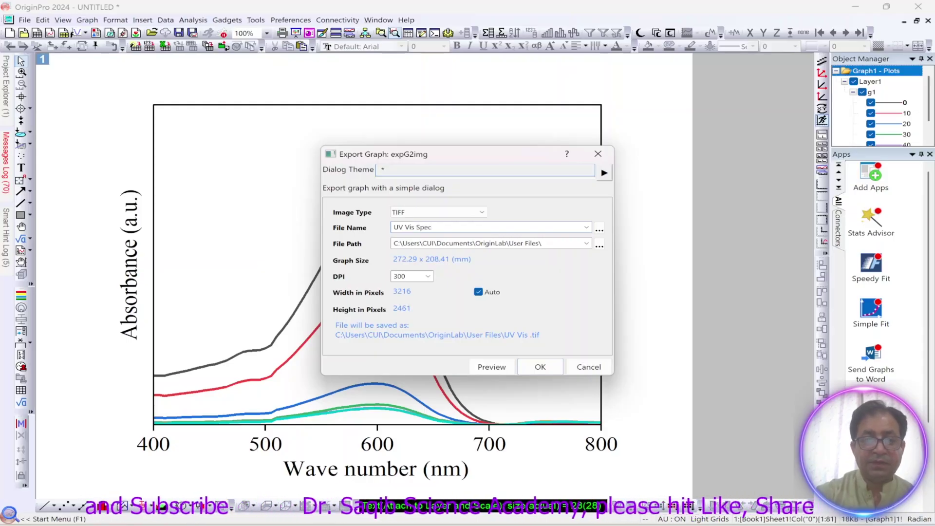
pyautogui.write('.')
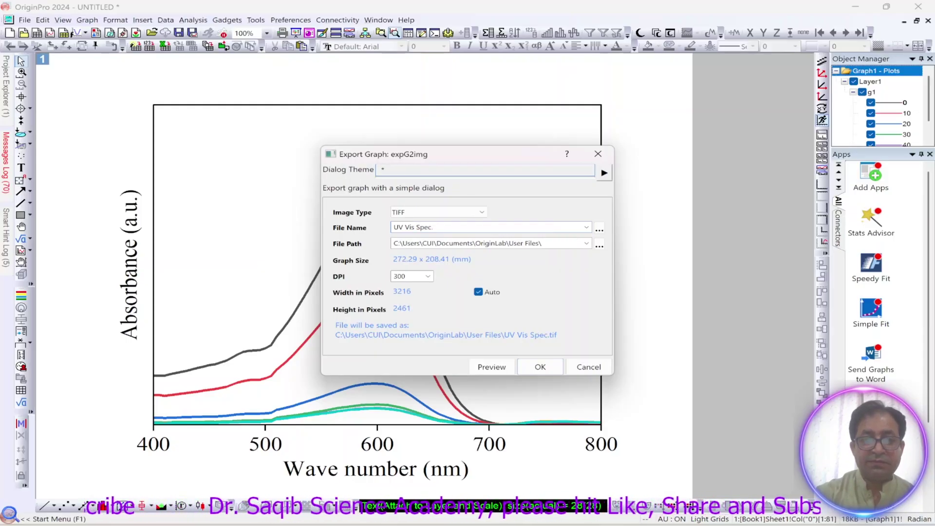
pyautogui.write(' All')
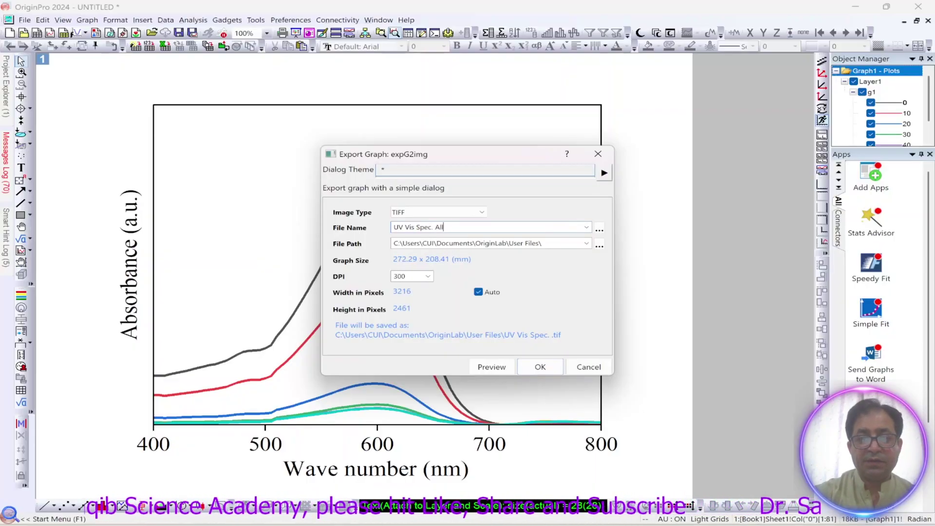
# - Change the File Path so UV Vis Spec. All.tif is saved to the Documents folder
pyautogui.click(600, 245)
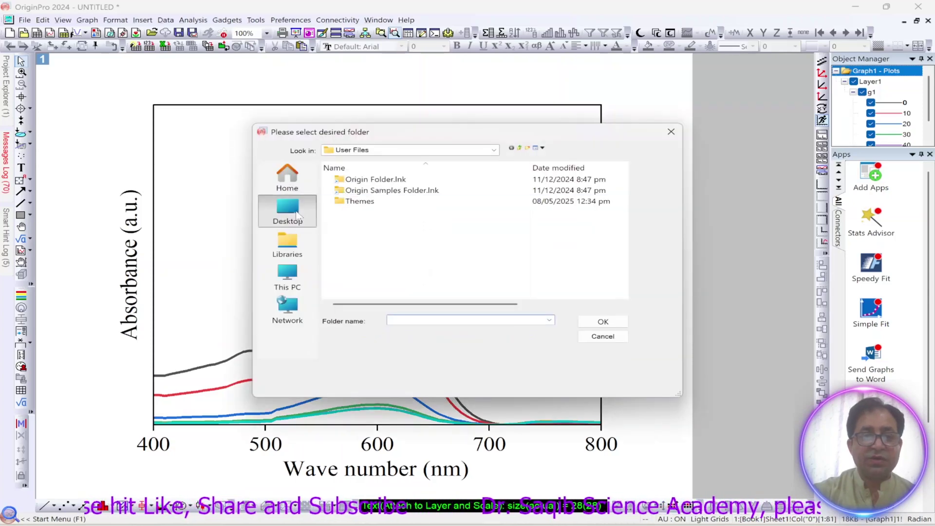
pyautogui.click(292, 214)
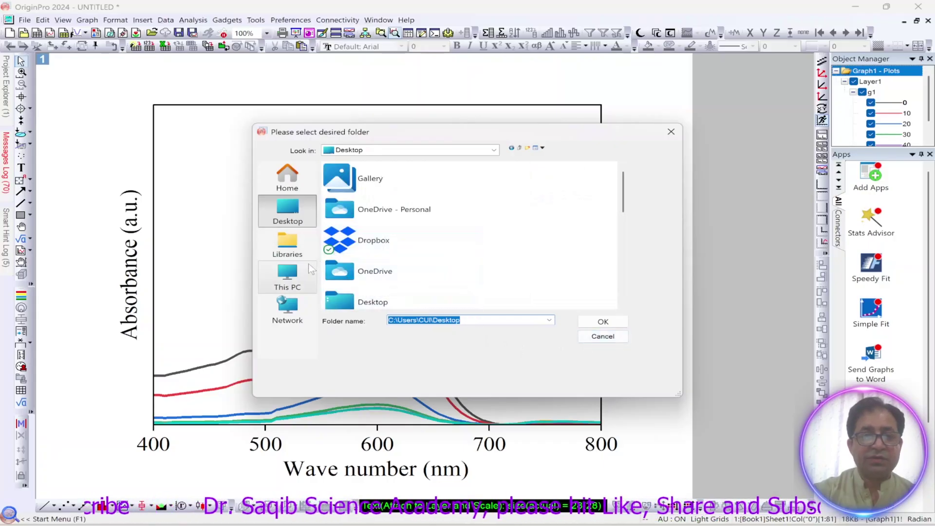
pyautogui.scroll(-3, 423, 238)
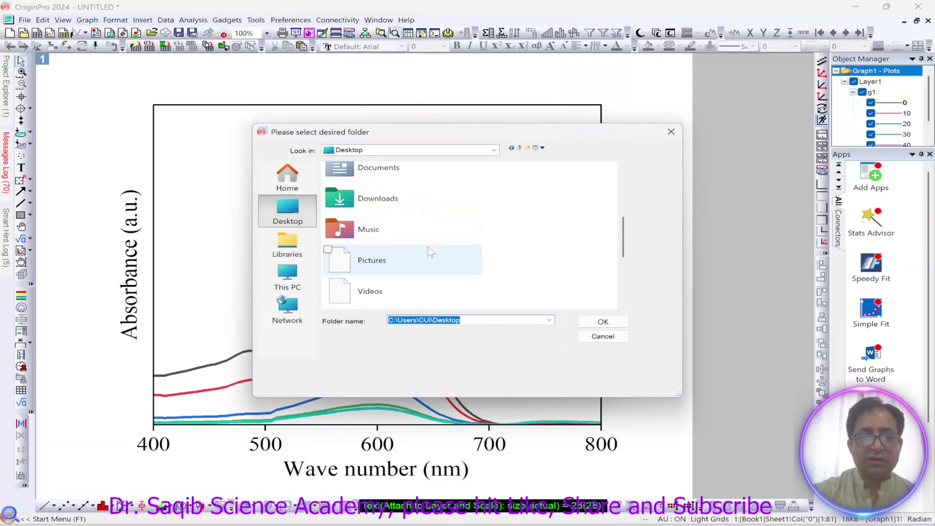
pyautogui.click(402, 175)
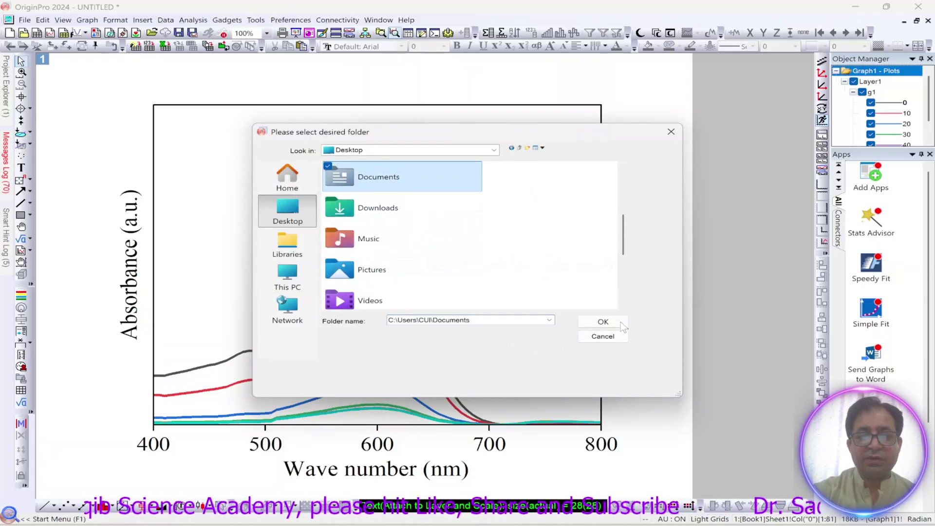
pyautogui.click(602, 321)
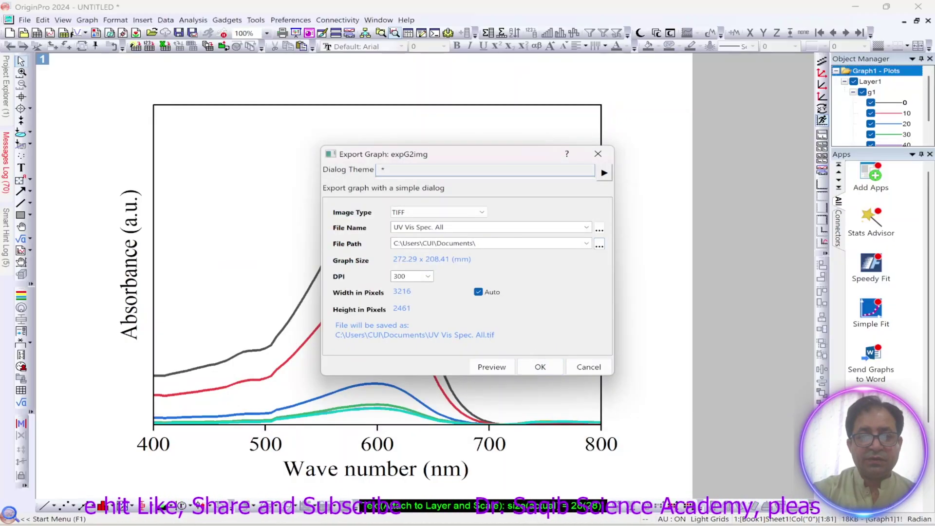
# - Keep the image resolution at 300 DPI and export the spectra graph as a TIFF
pyautogui.click(427, 277)
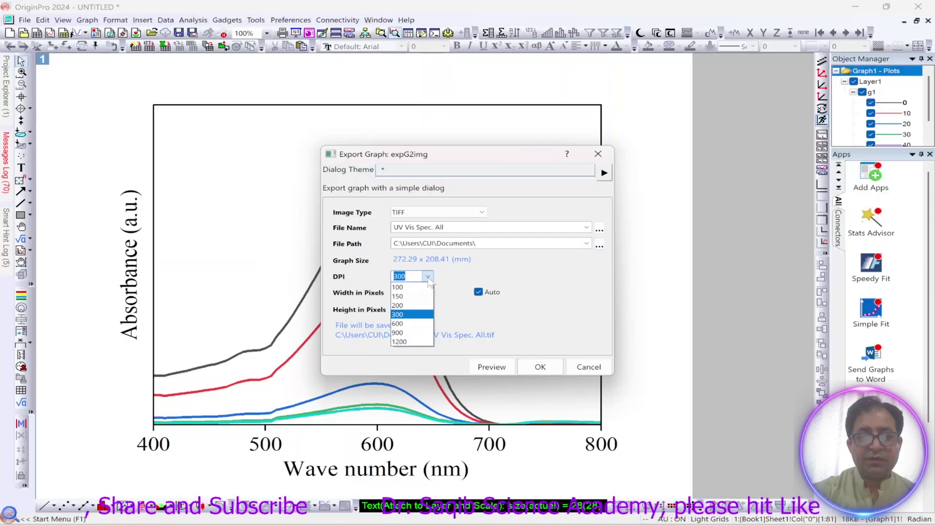
pyautogui.click(428, 277)
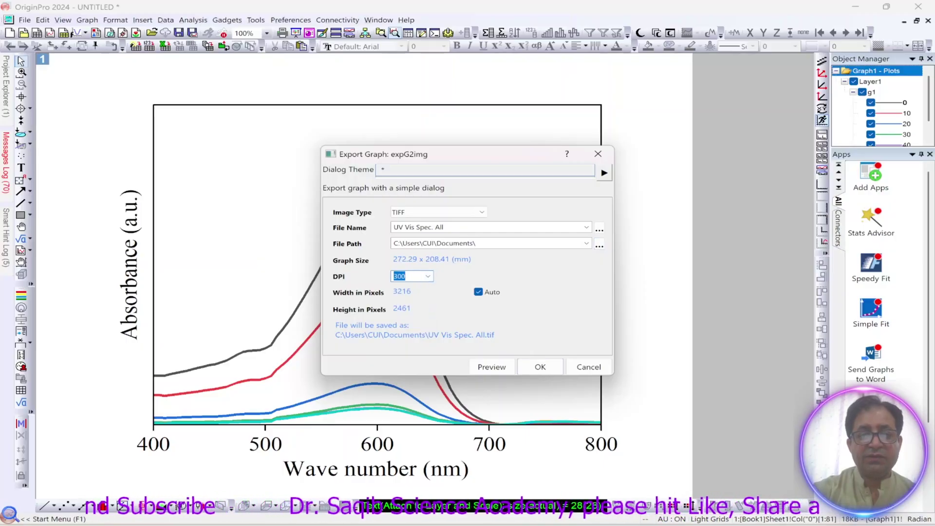
pyautogui.click(428, 276)
pyautogui.click(428, 278)
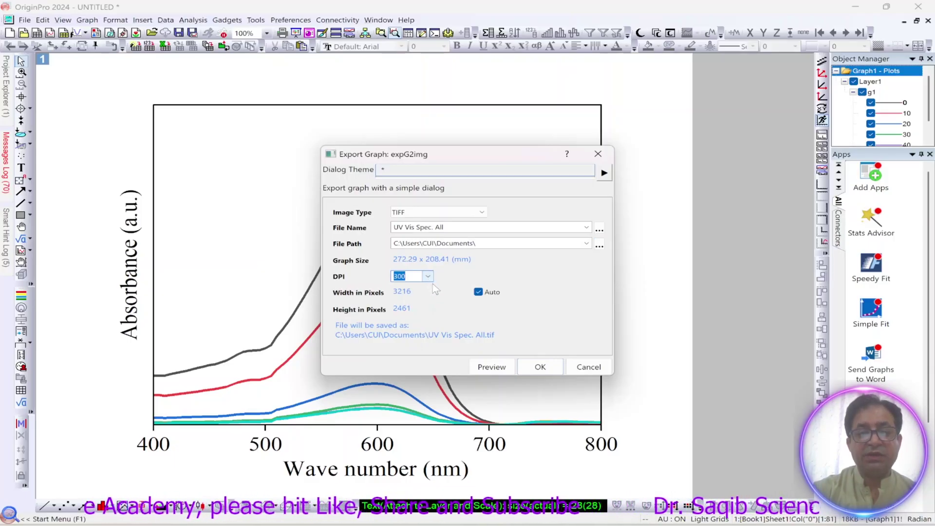
pyautogui.click(429, 278)
pyautogui.click(429, 278)
pyautogui.click(540, 367)
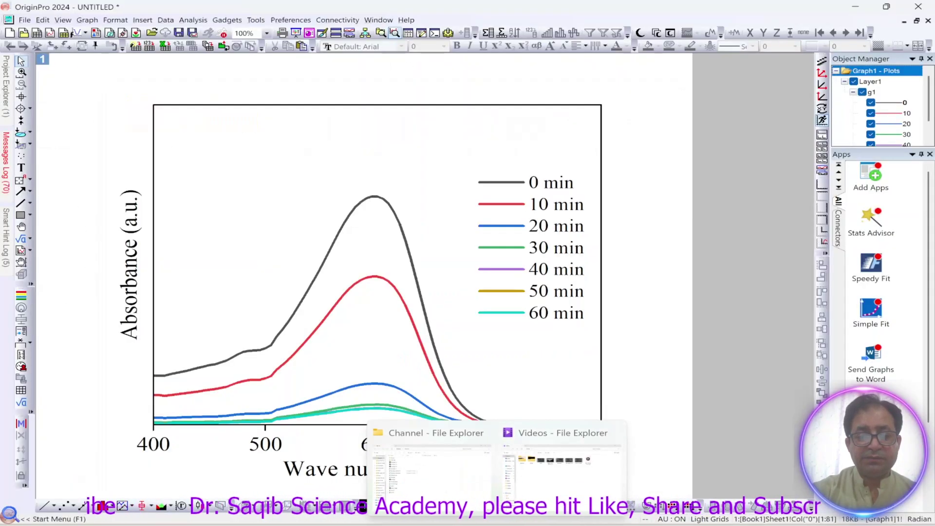
# - In File Explorer, select the exported UV Vis Spec. All TIF (7,735 KB) in Documents
pyautogui.click(431, 462)
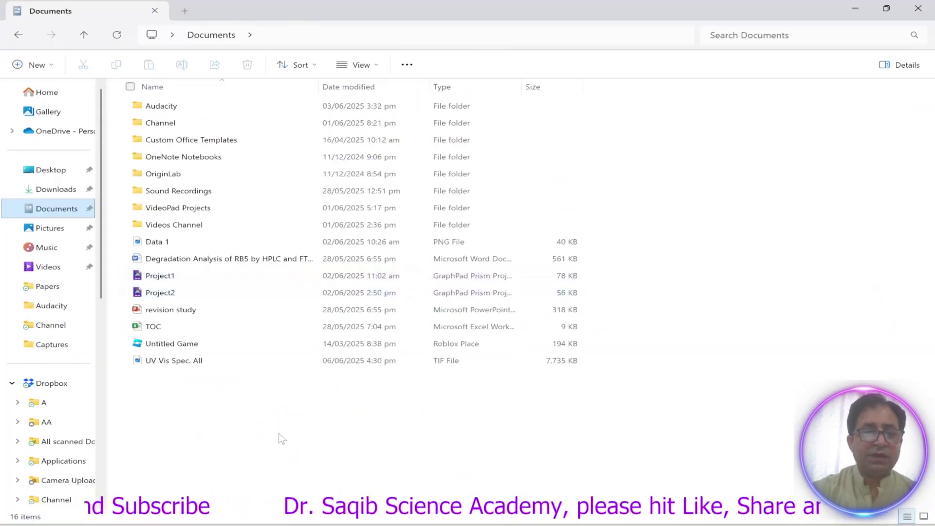
pyautogui.click(177, 363)
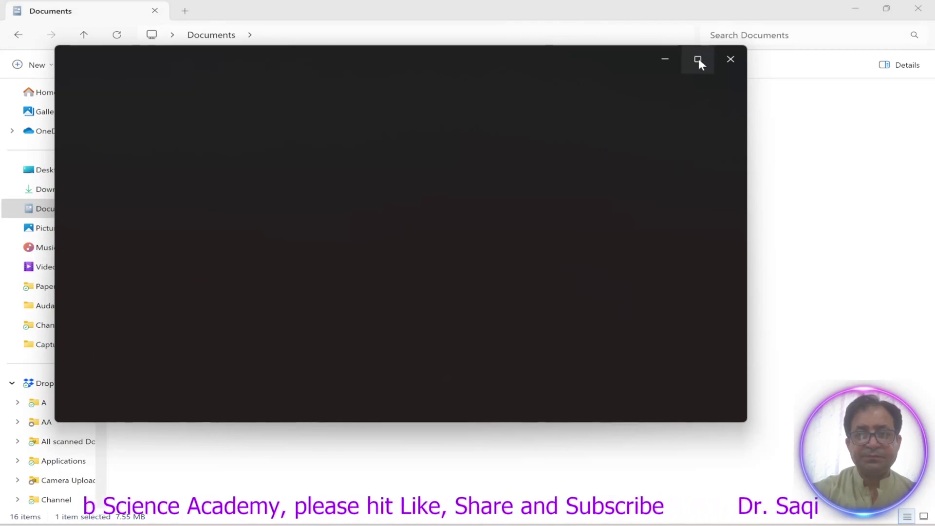
# - Maximize the Photos window so UV Vis Spec. All.tif fills the screen
pyautogui.moveTo(698, 58)
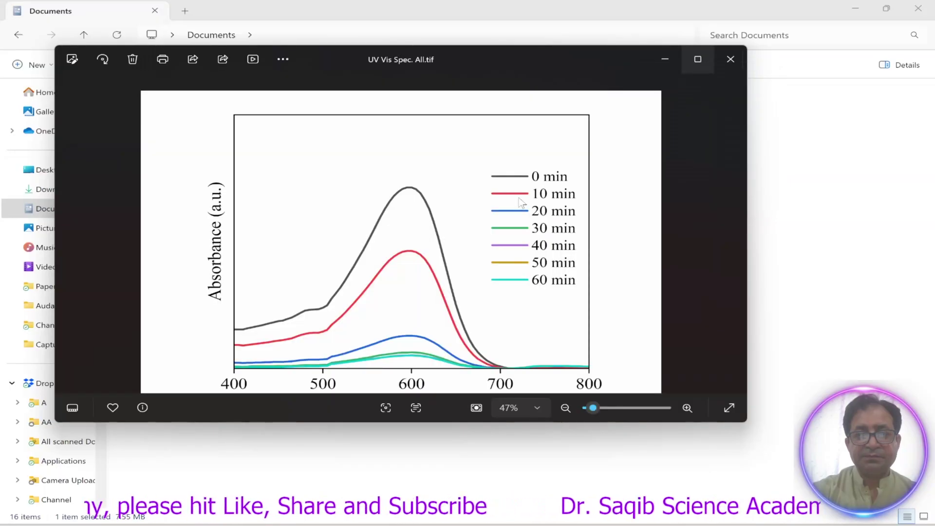
pyautogui.press('super+Up')
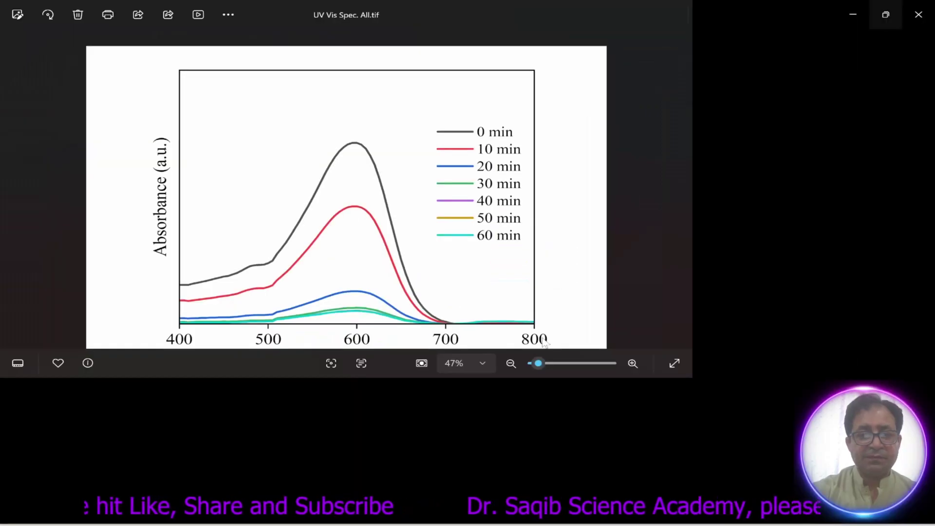